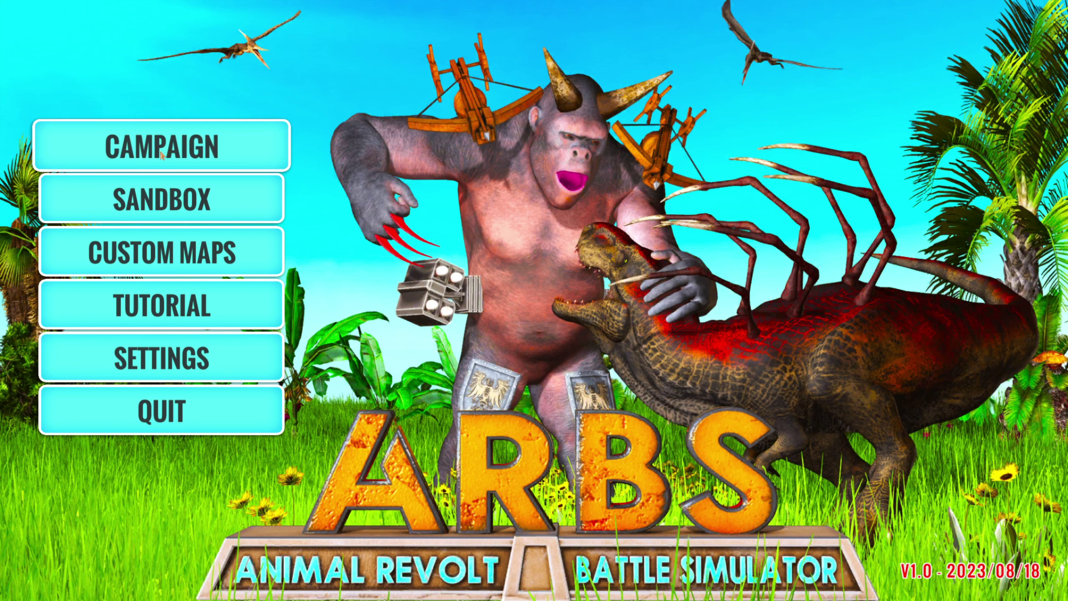
- Enter the sandbox and pick the Ranthorn from Alien Exotica for placement
left_click(162, 199)
left_click(92, 334)
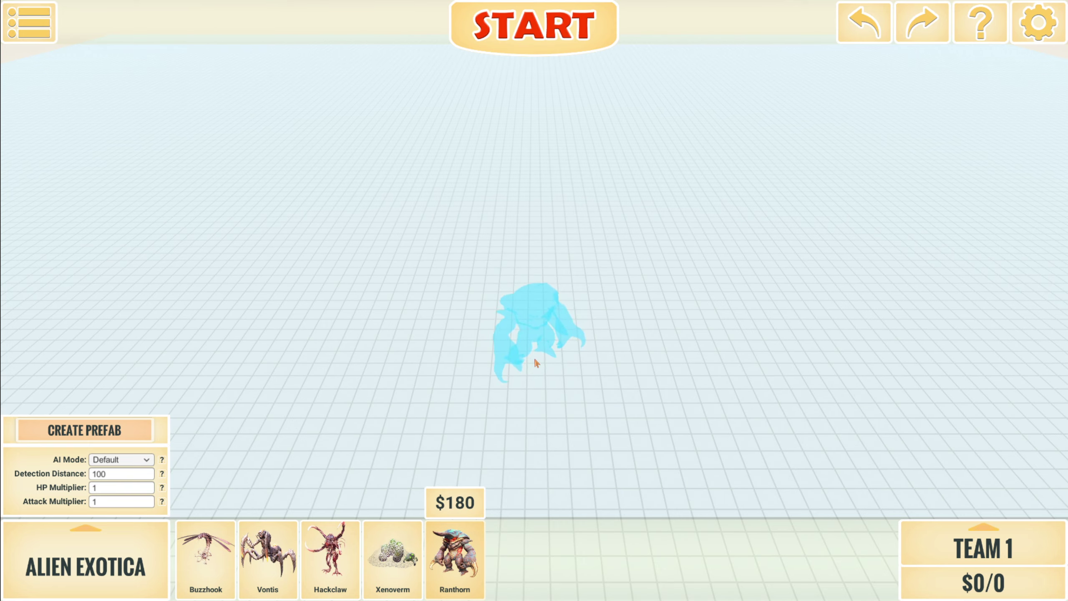
key("Up")
key("Down")
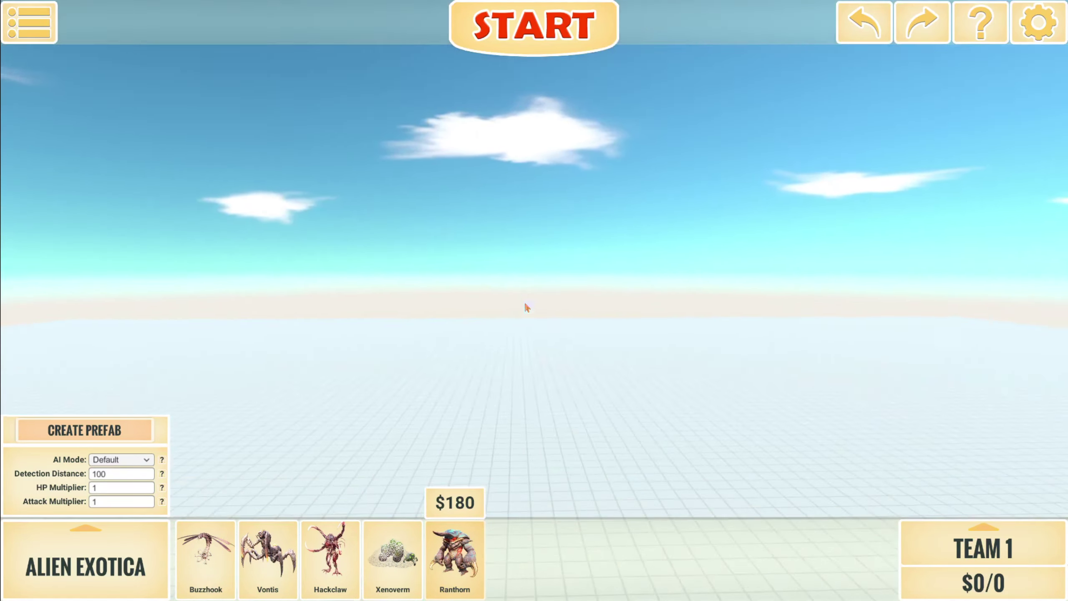
- Switch placement to Team 2 and place the enlarged Hackclaw opposite the Ranthorn
key("3")
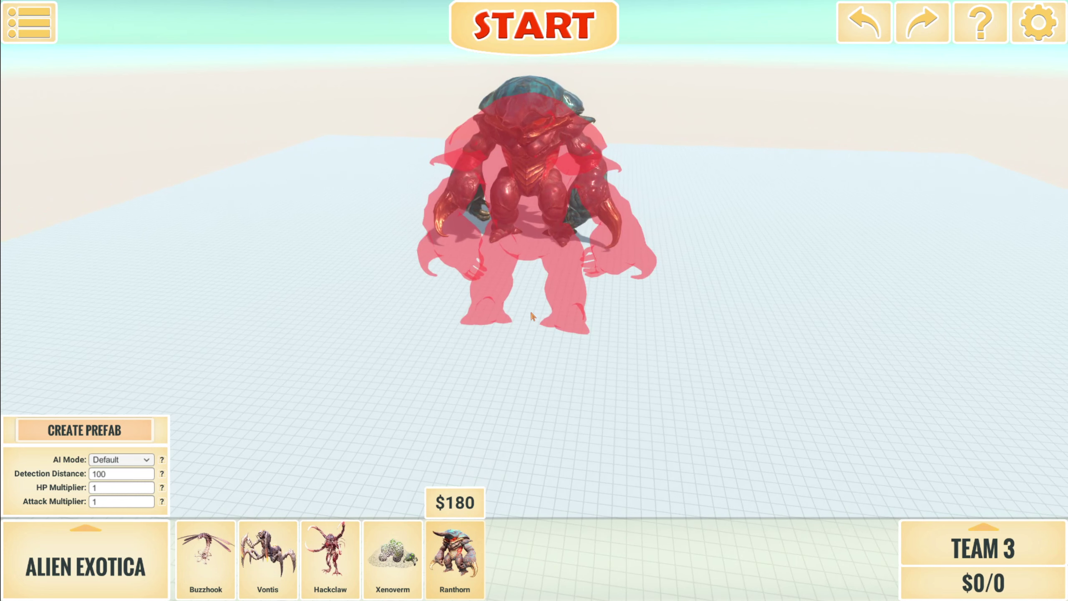
left_click(530, 309)
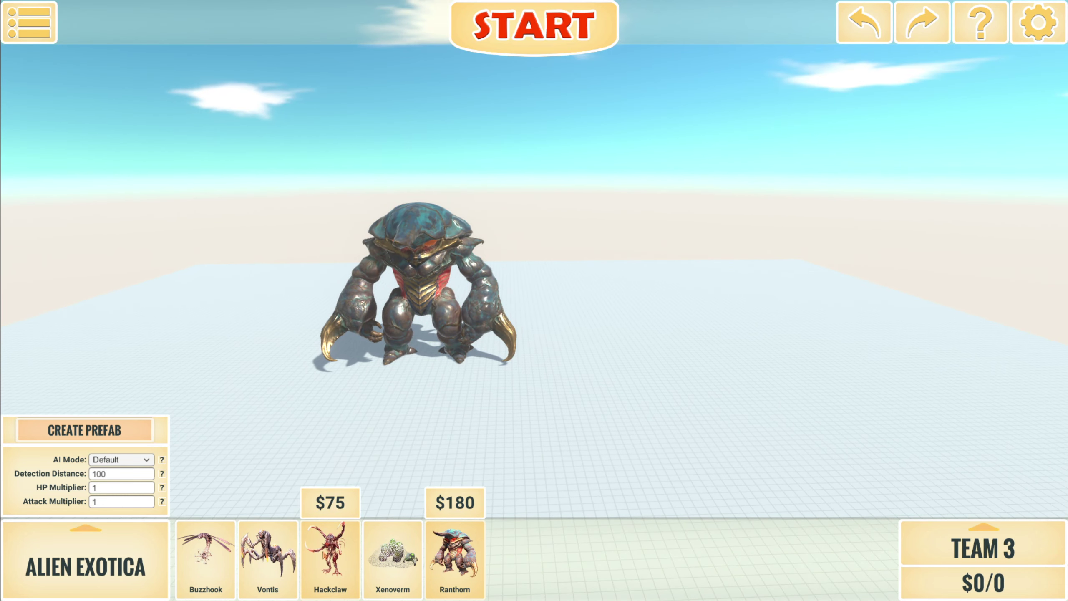
key("ctrl+z")
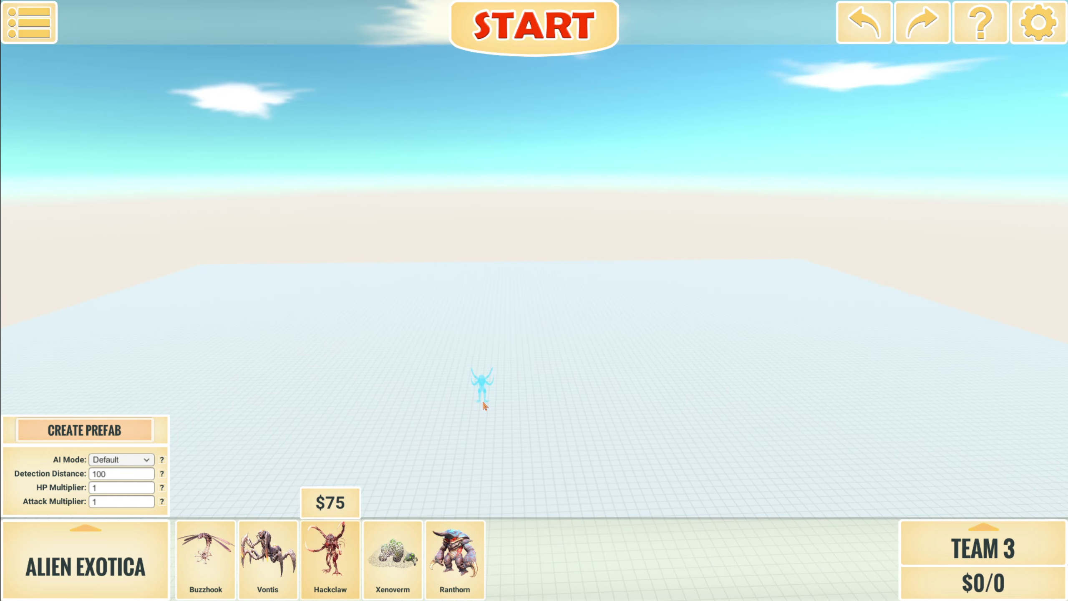
key("ctrl+y")
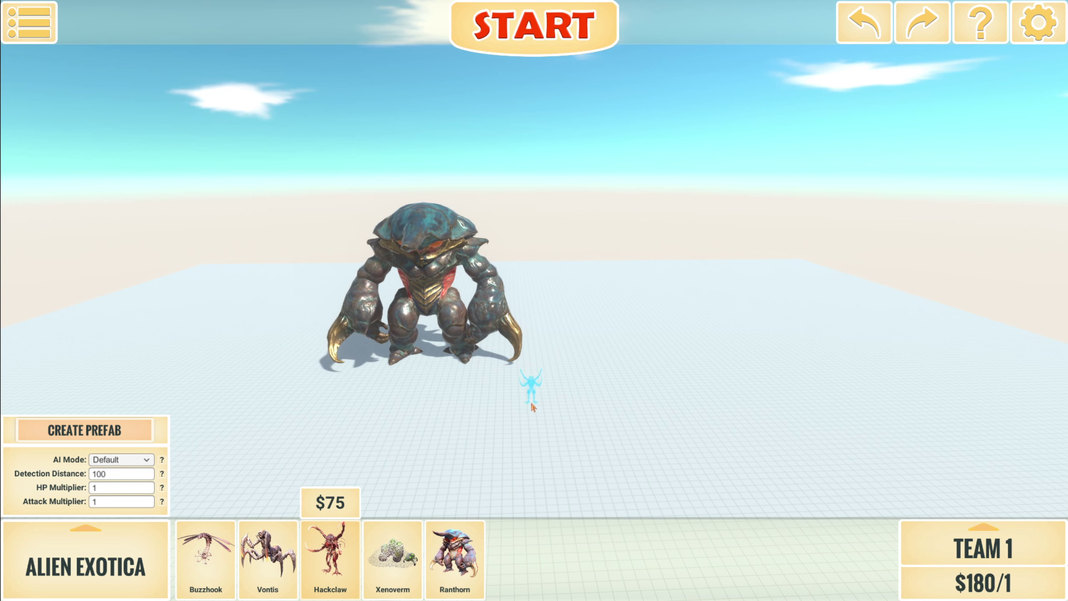
scroll(526, 409, "up", 3)
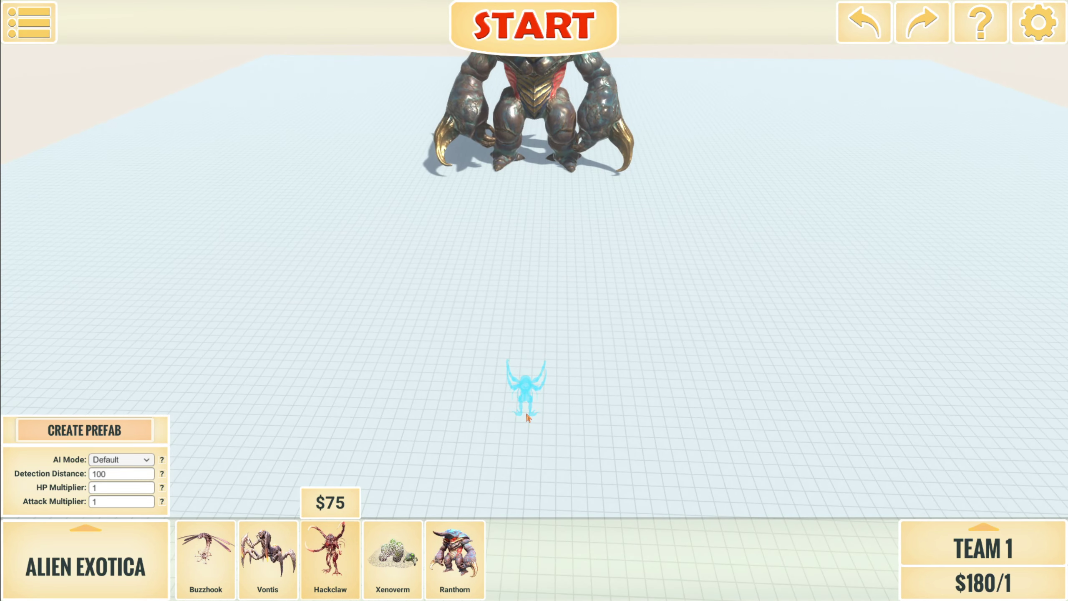
scroll(525, 411, "up", 3)
scroll(525, 405, "up", 5)
scroll(526, 406, "up", 2)
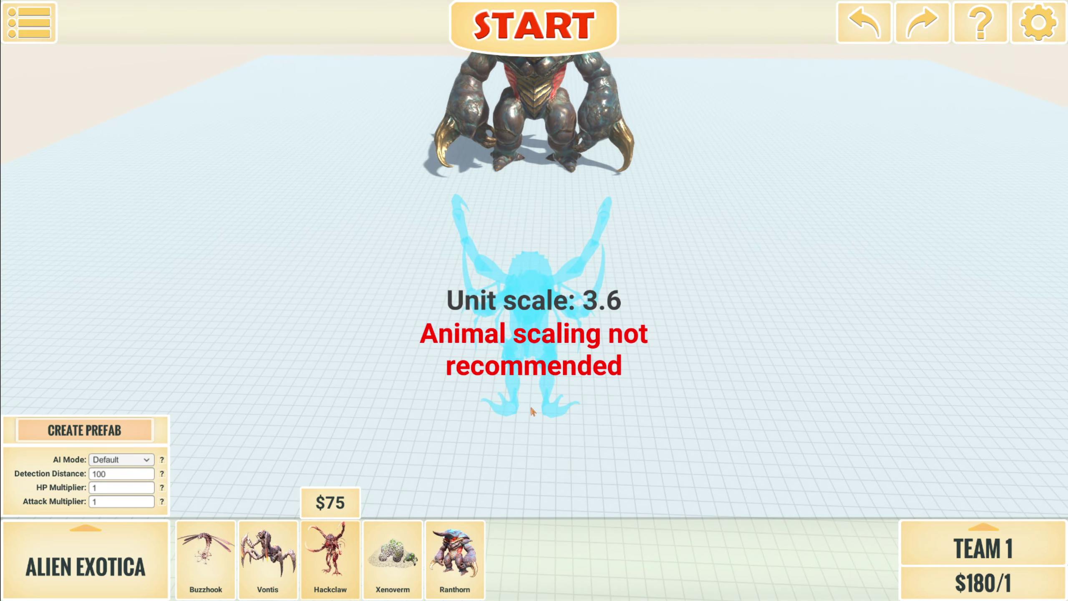
left_click(983, 548)
left_click(500, 417)
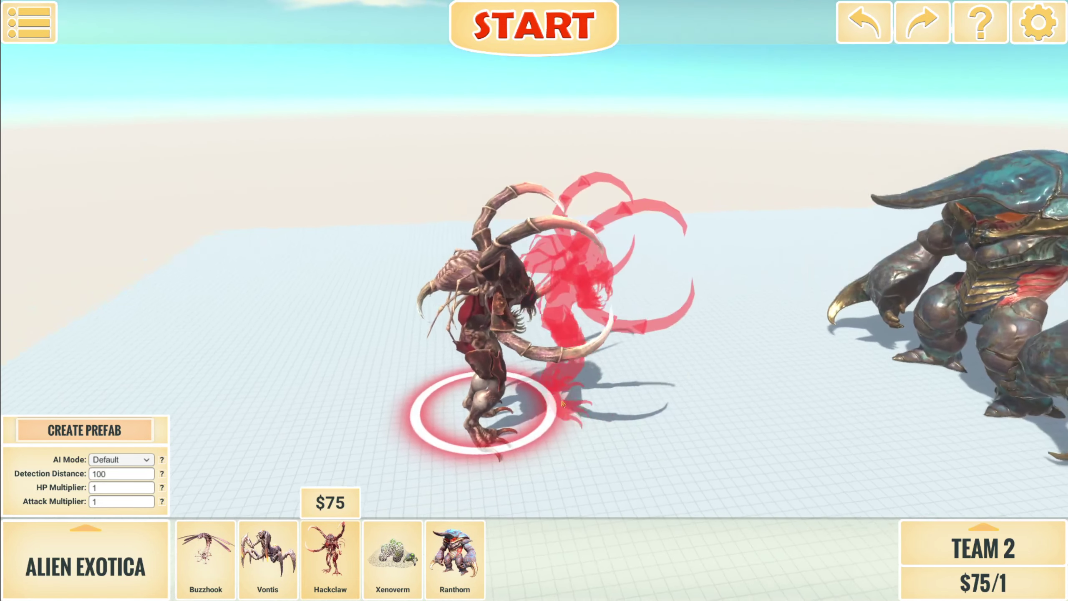
key("w")
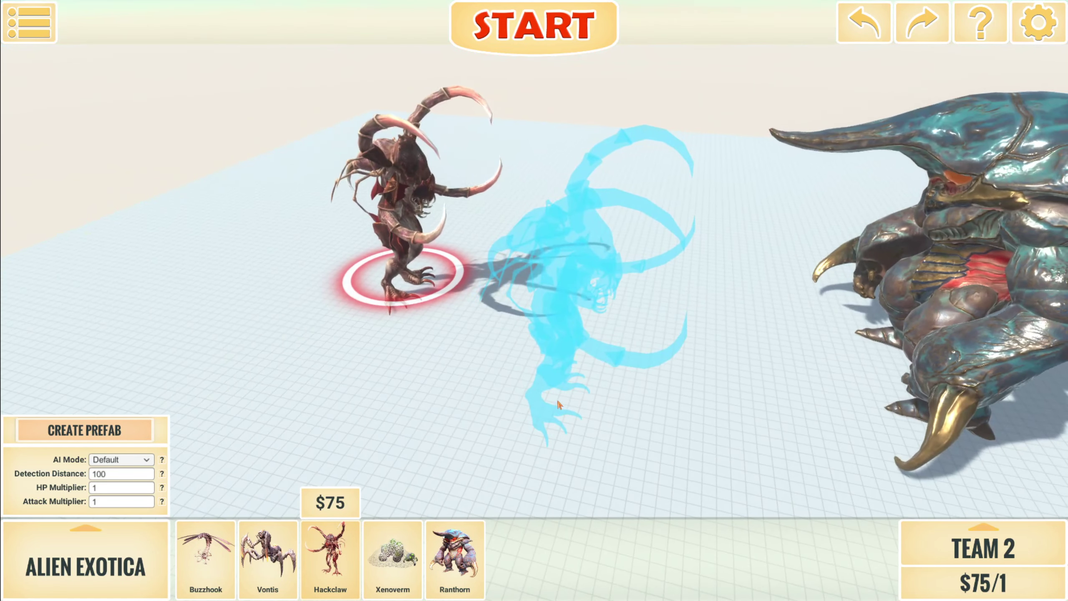
scroll(556, 393, "down", 5)
scroll(445, 374, "down", 10)
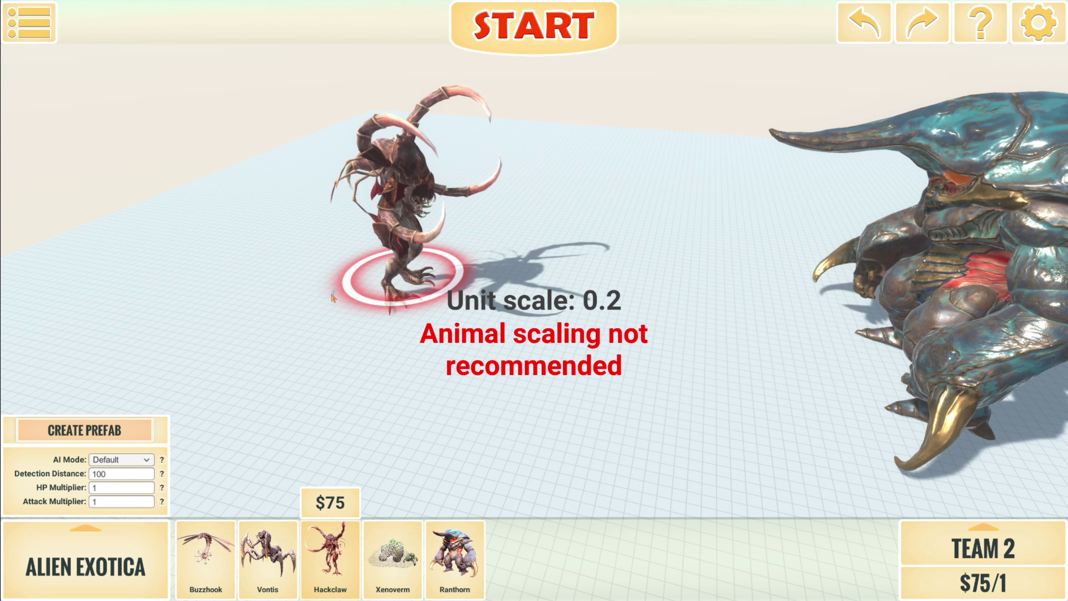
- Paint rings of tiny Hackclaws and tiny Ranthorns around the two big units
left_click_drag(324, 242, 301, 280)
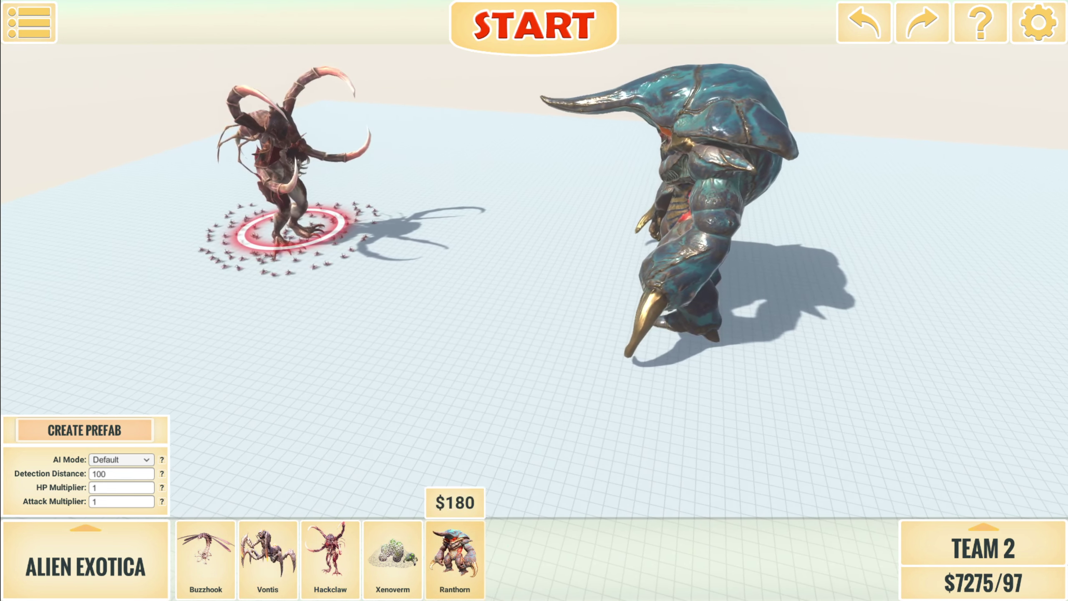
left_click(455, 552)
scroll(582, 381, "down", 4)
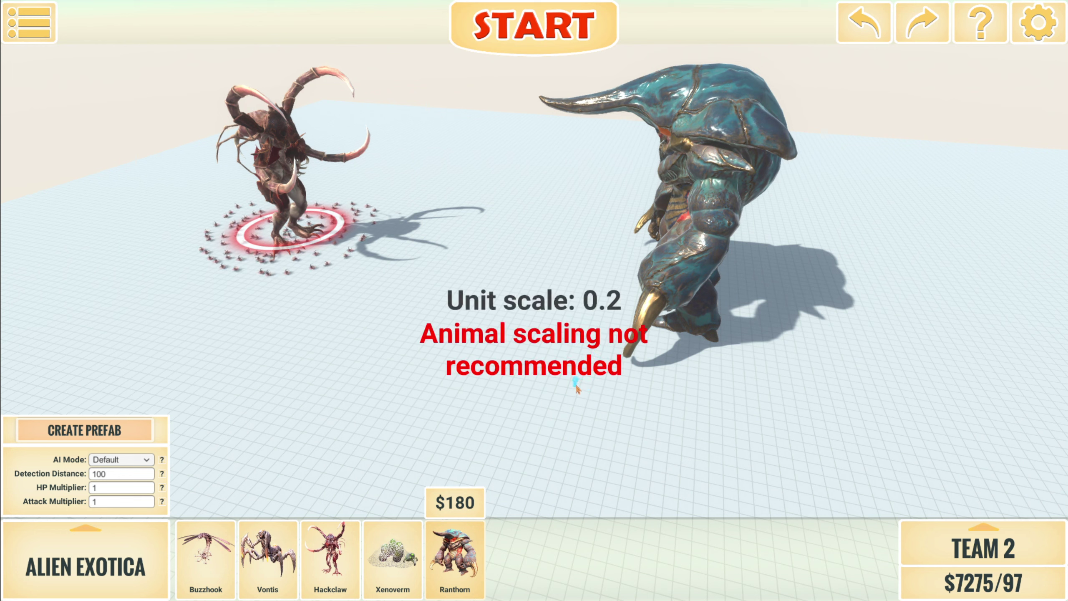
mouse_move(754, 276)
left_mouse_down()
mouse_move(563, 293)
mouse_move(586, 366)
mouse_move(737, 402)
mouse_move(792, 252)
mouse_move(770, 369)
mouse_move(839, 334)
mouse_move(813, 251)
mouse_move(735, 226)
mouse_move(620, 261)
mouse_move(603, 316)
mouse_move(579, 285)
mouse_move(585, 359)
mouse_move(602, 284)
mouse_move(663, 260)
mouse_move(769, 249)
mouse_move(801, 284)
mouse_move(769, 325)
mouse_move(728, 299)
left_mouse_up()
scroll(554, 387, "up", 1)
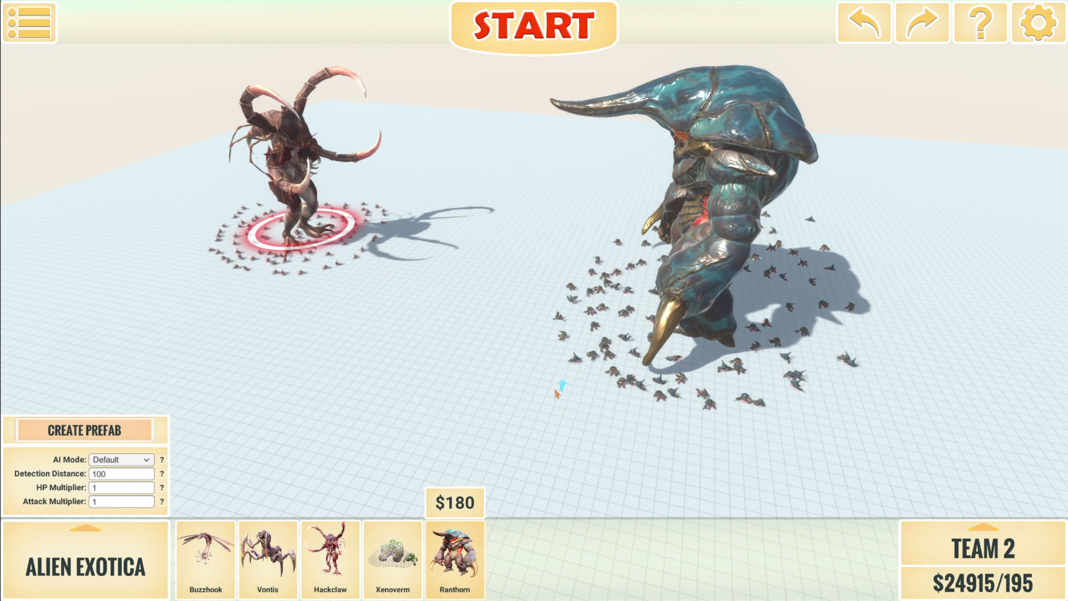
key("a")
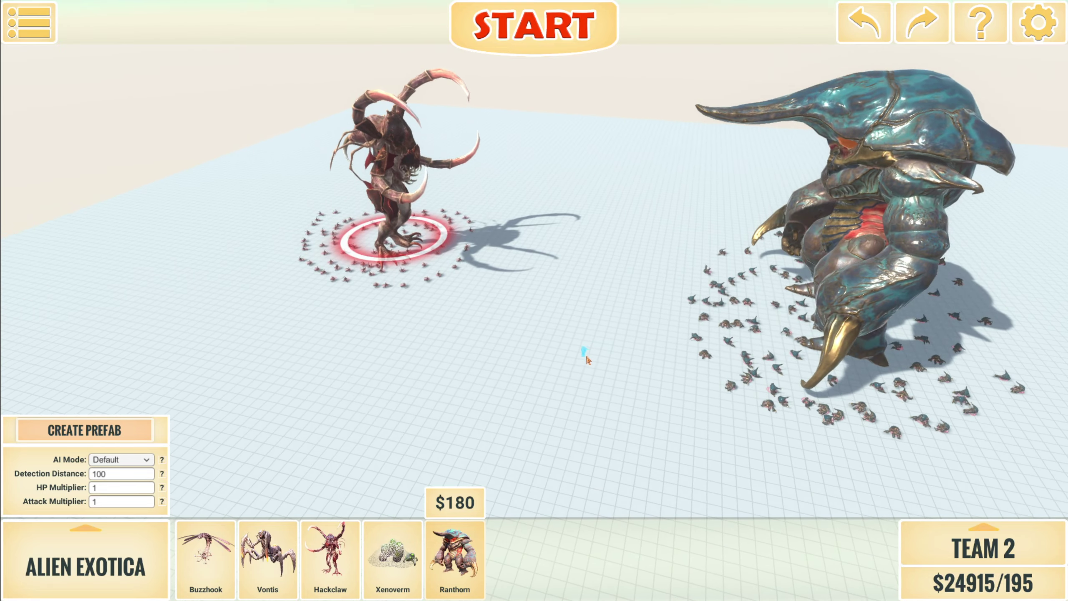
key("d")
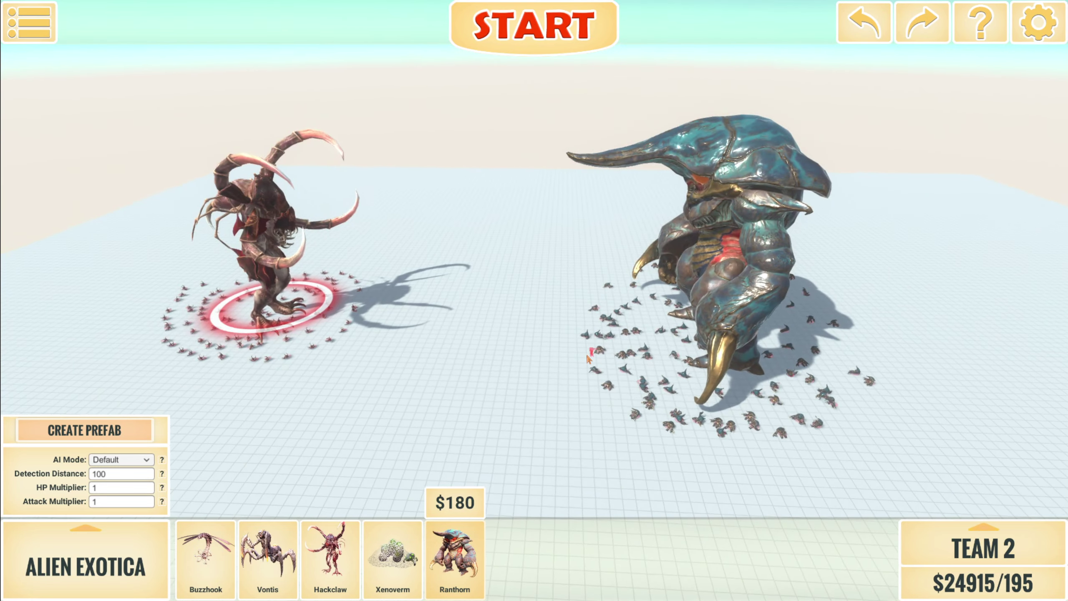
key("a")
- Start the battle between the swarmed Ranthorn and Hackclaw
left_click(534, 26)
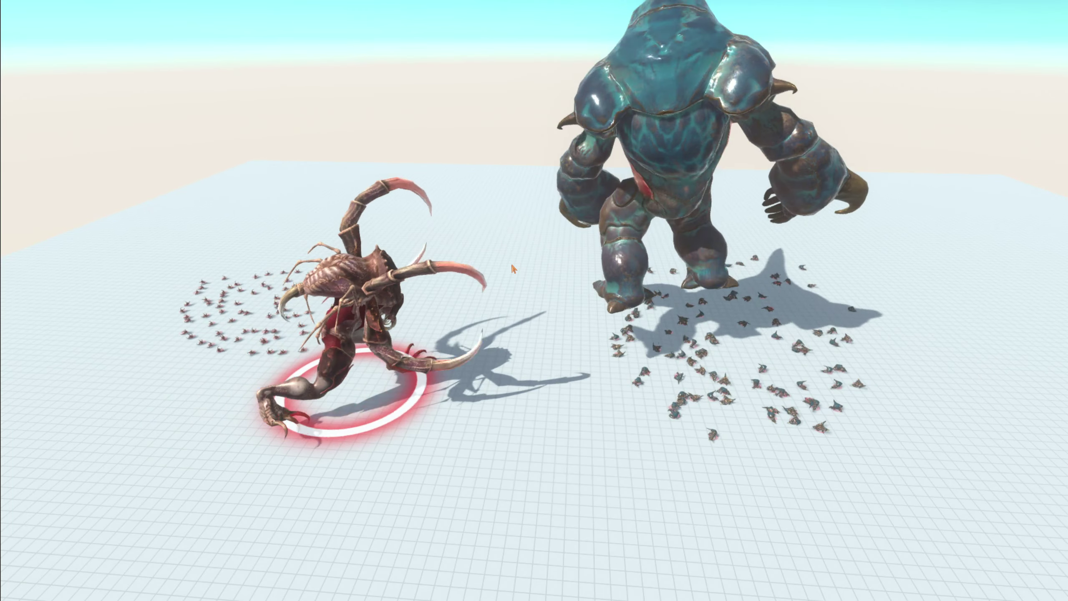
key("Escape")
left_click(533, 272)
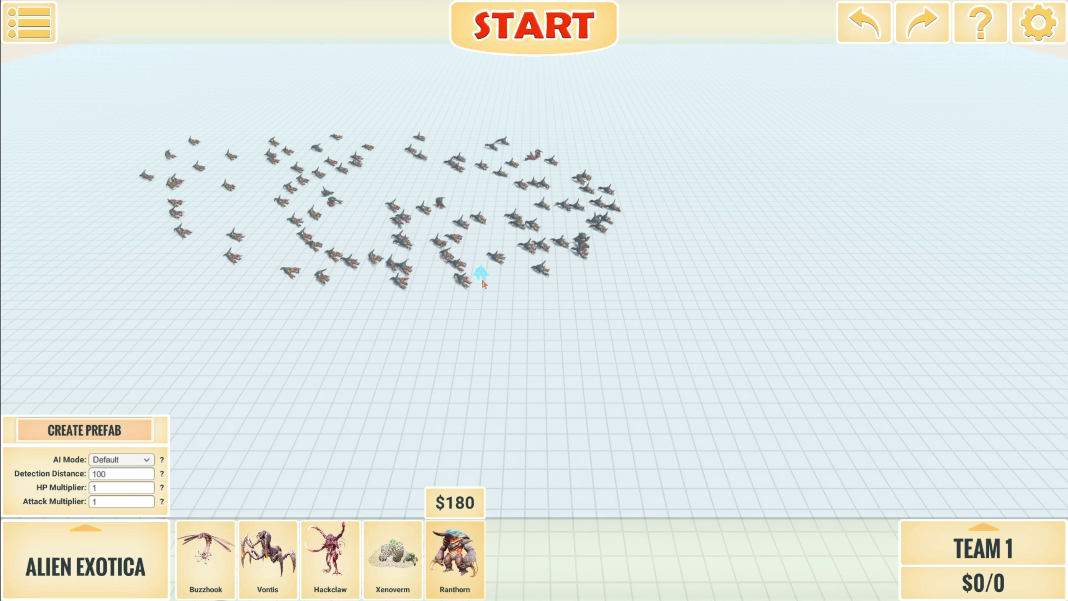
left_click(493, 287)
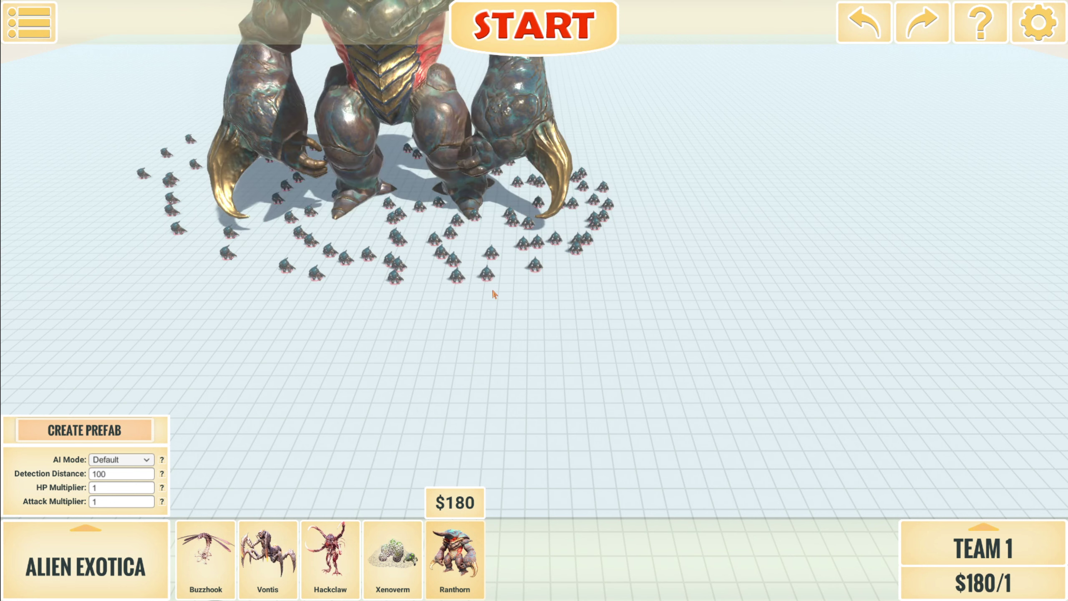
right_click(440, 269)
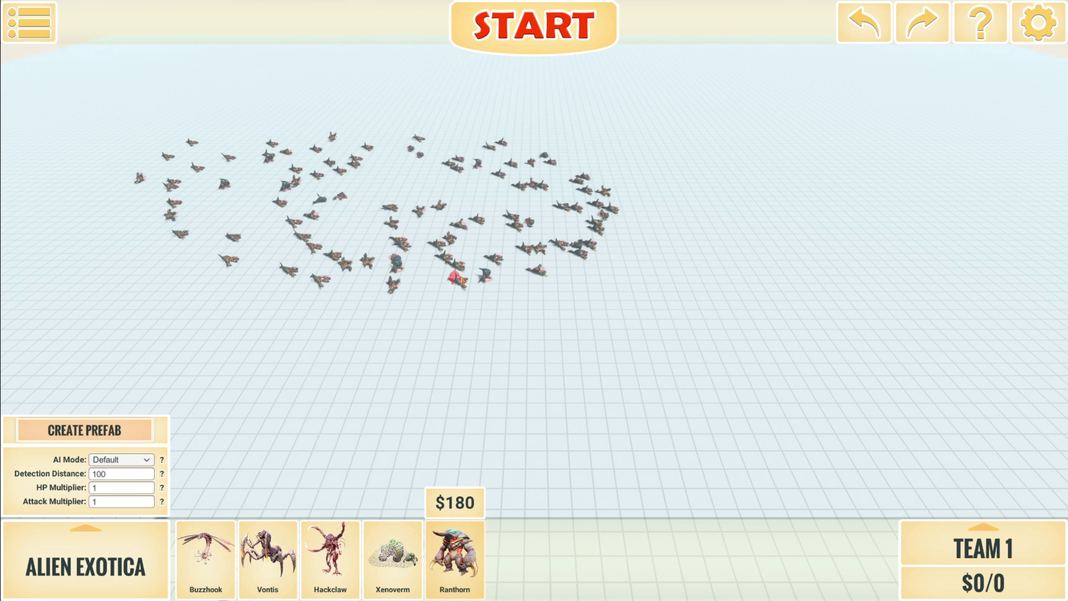
key("s")
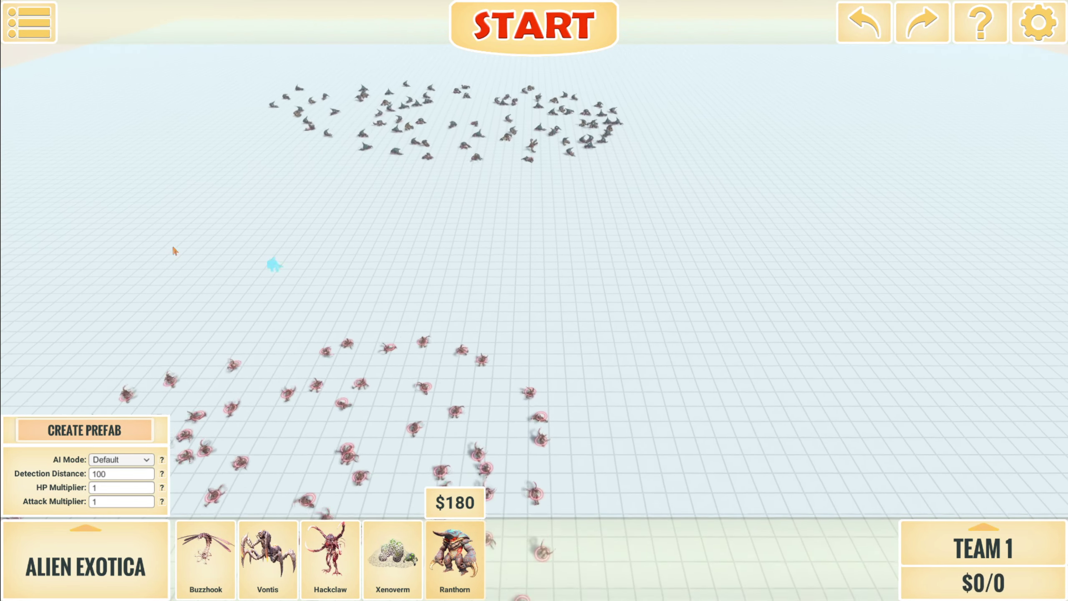
left_click(29, 24)
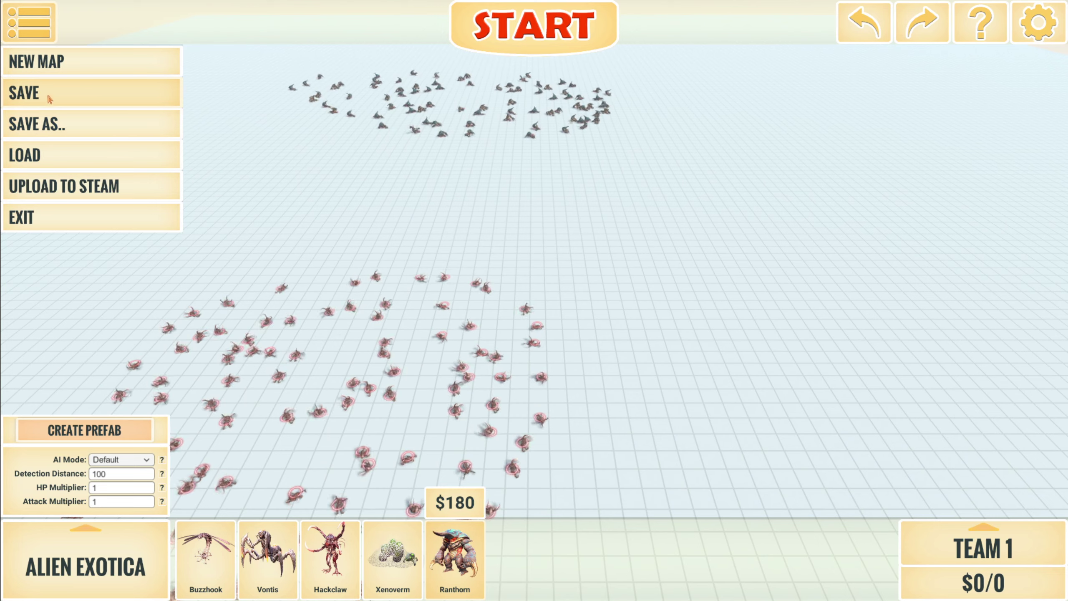
left_click(38, 61)
left_click(493, 331)
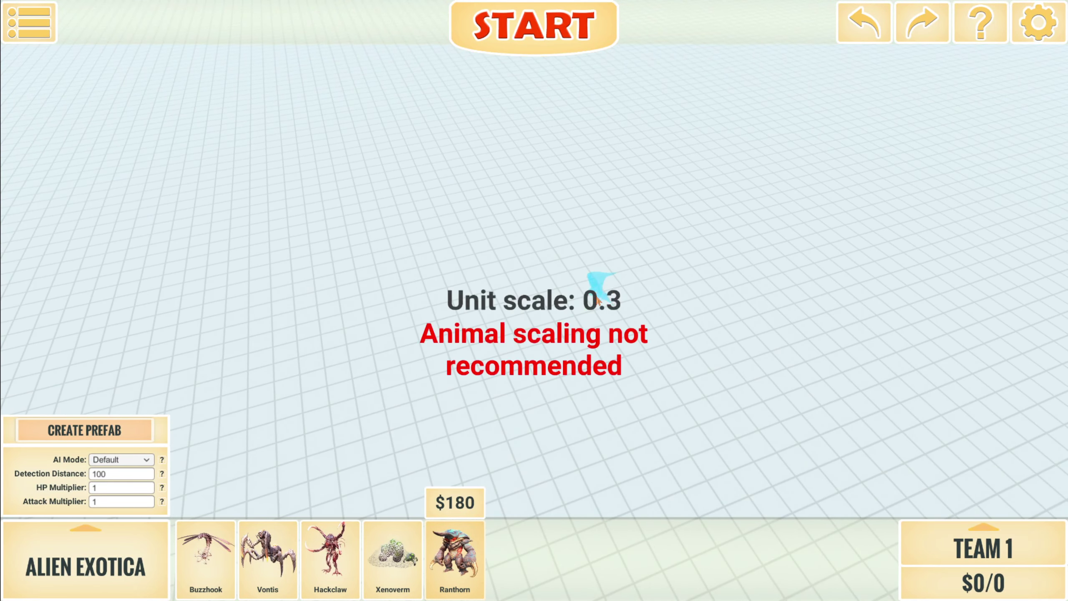
left_click(691, 235)
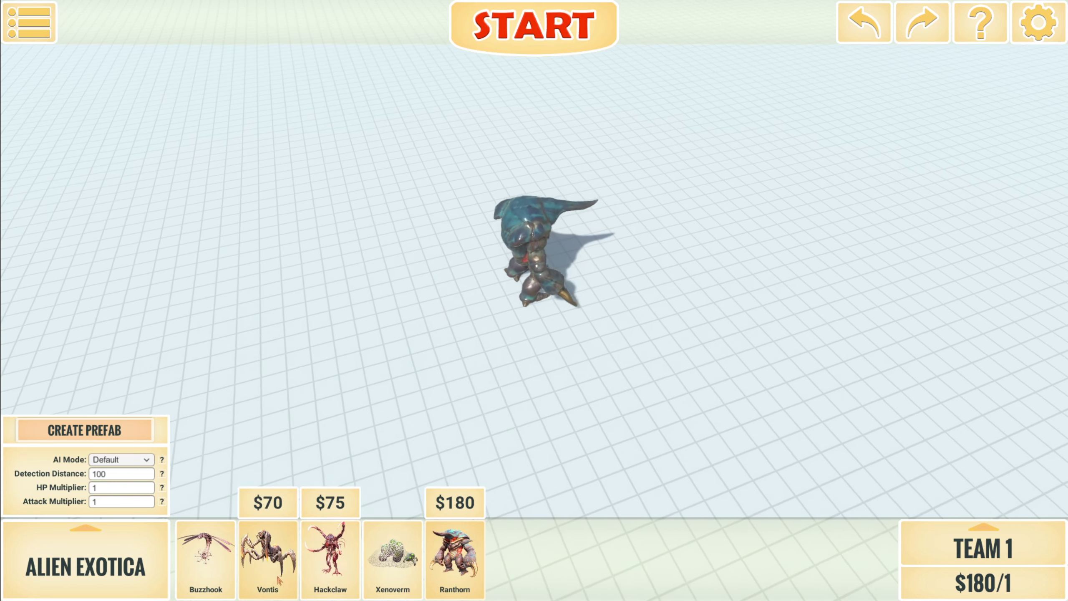
left_click(329, 556)
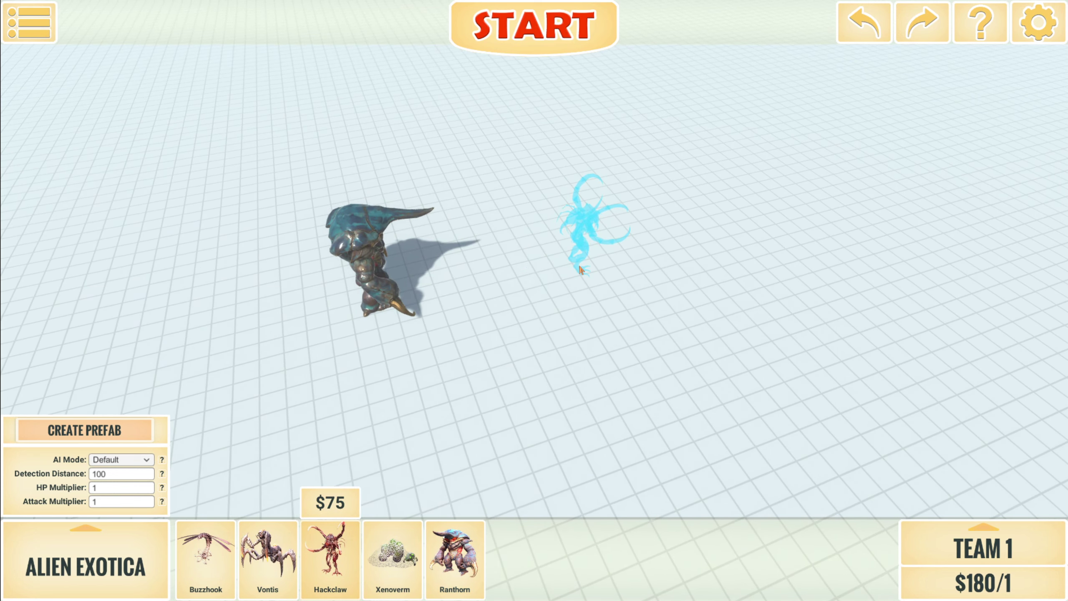
scroll(580, 269, "up", 5)
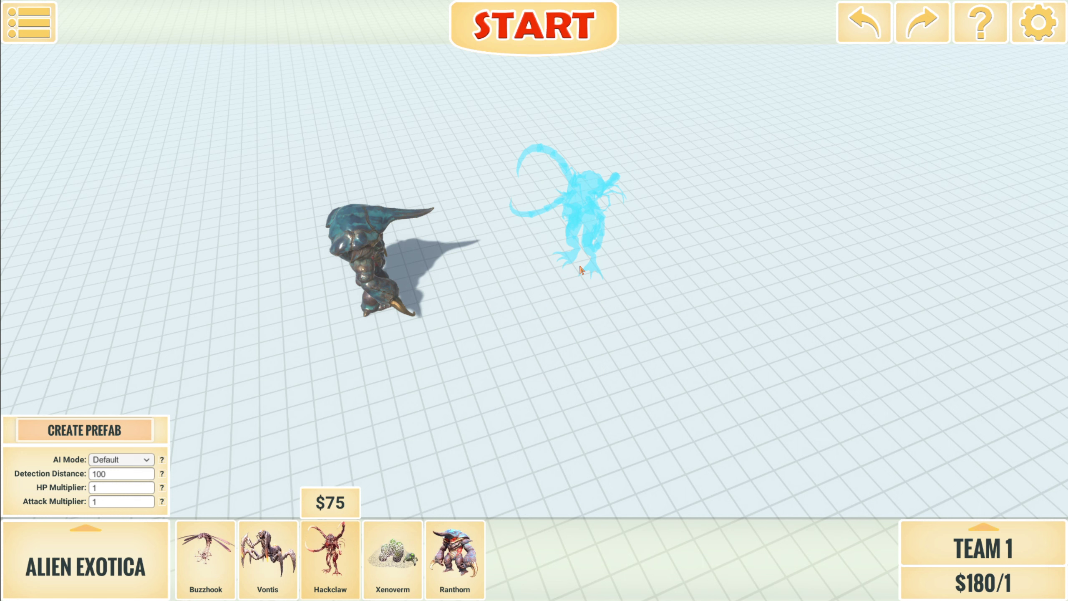
left_click(584, 268)
left_click(468, 560)
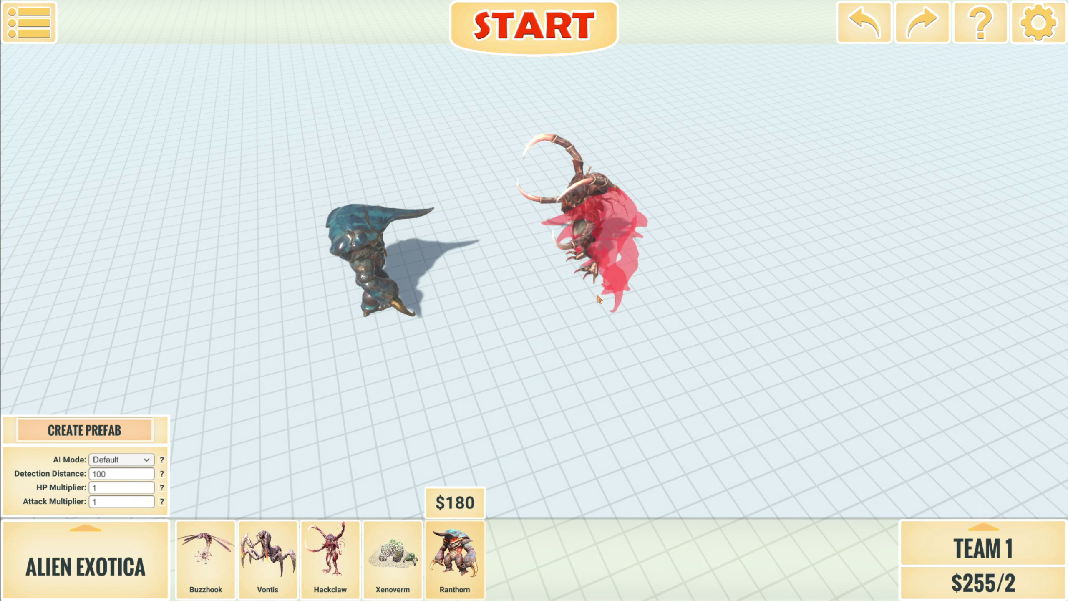
scroll(494, 349, "up", 1)
scroll(494, 349, "up", 2)
scroll(494, 349, "up", 4)
scroll(495, 348, "down", 2)
scroll(494, 349, "down", 5)
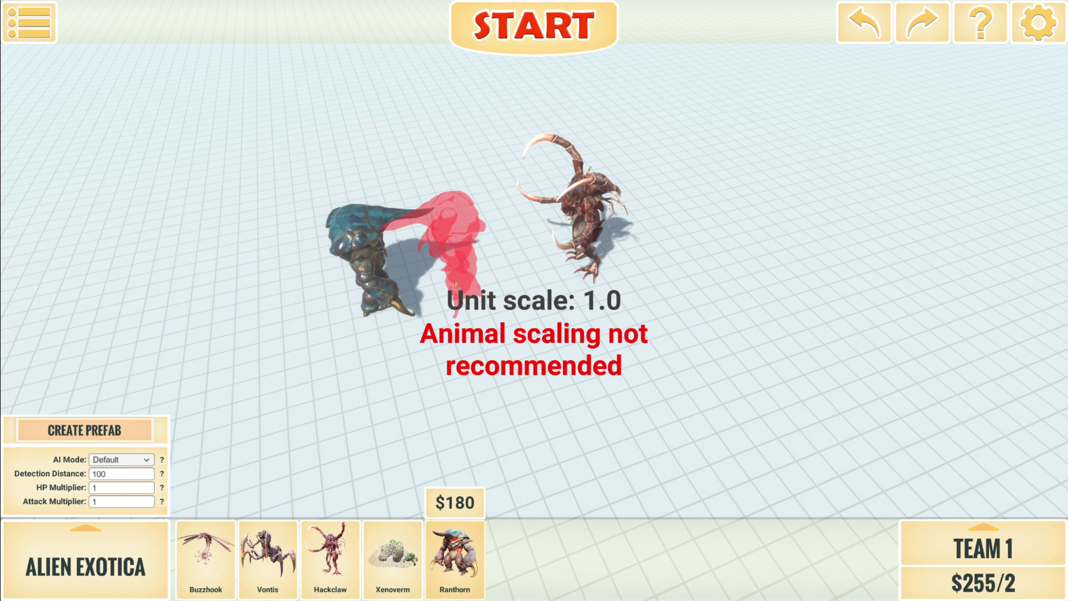
mouse_move(331, 558)
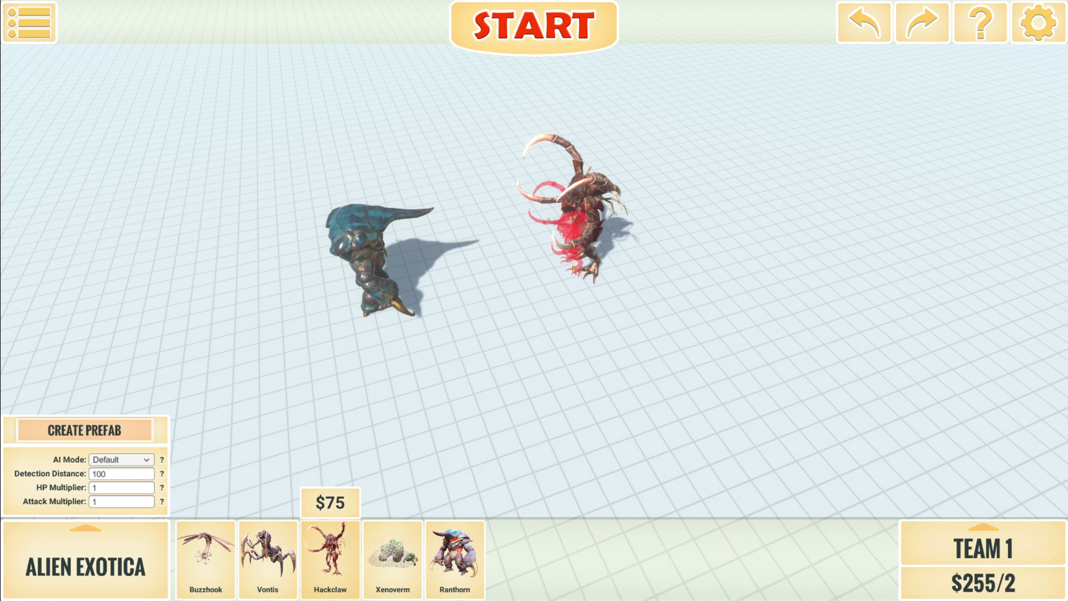
right_click(574, 270)
scroll(579, 267, "up", 3)
scroll(581, 268, "up", 3)
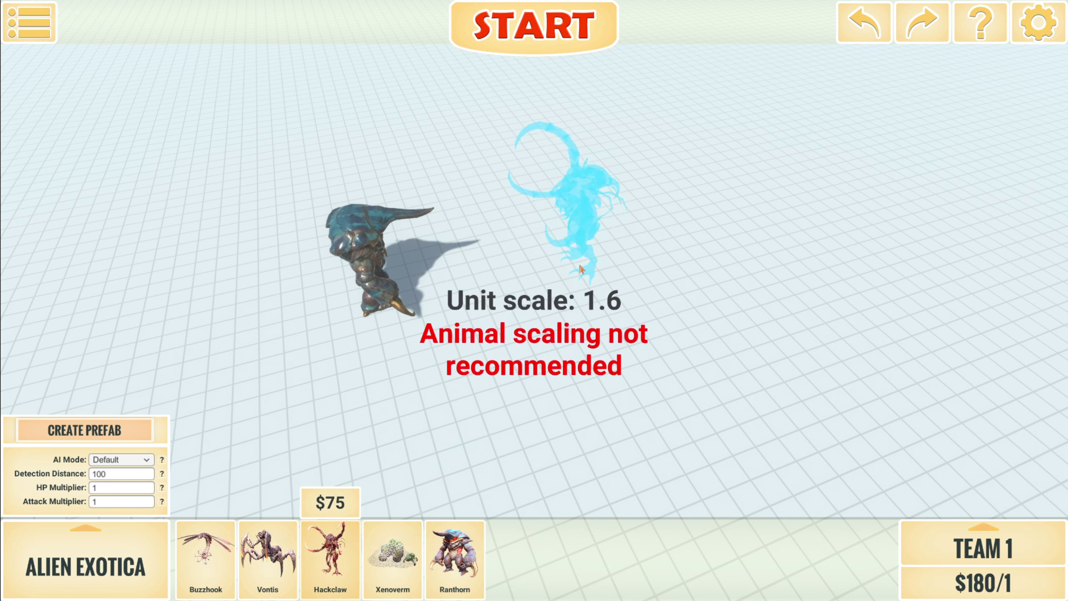
left_click(581, 269)
key("w")
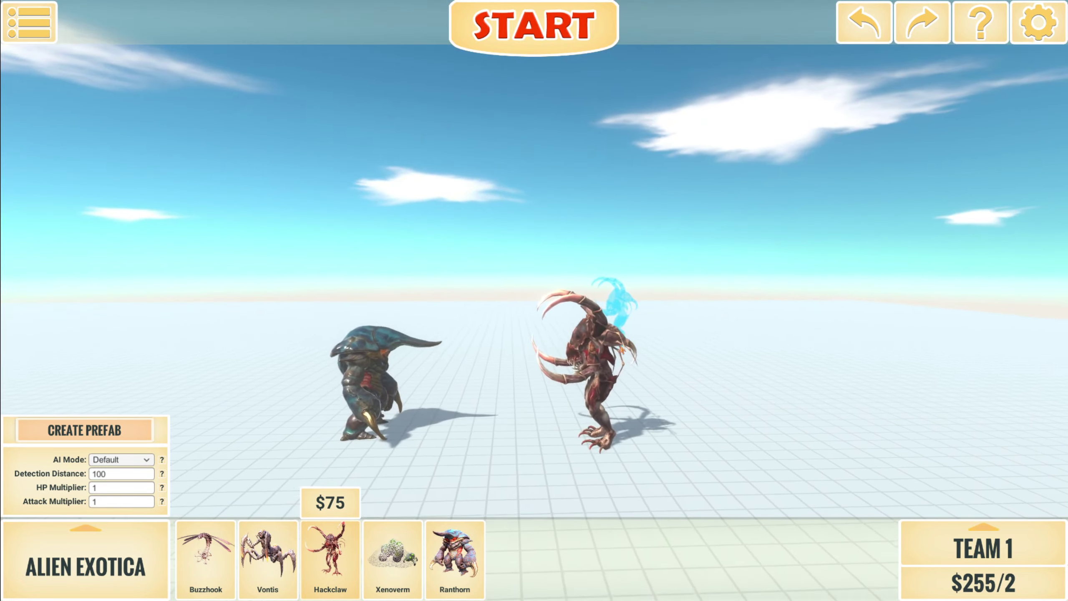
key("s")
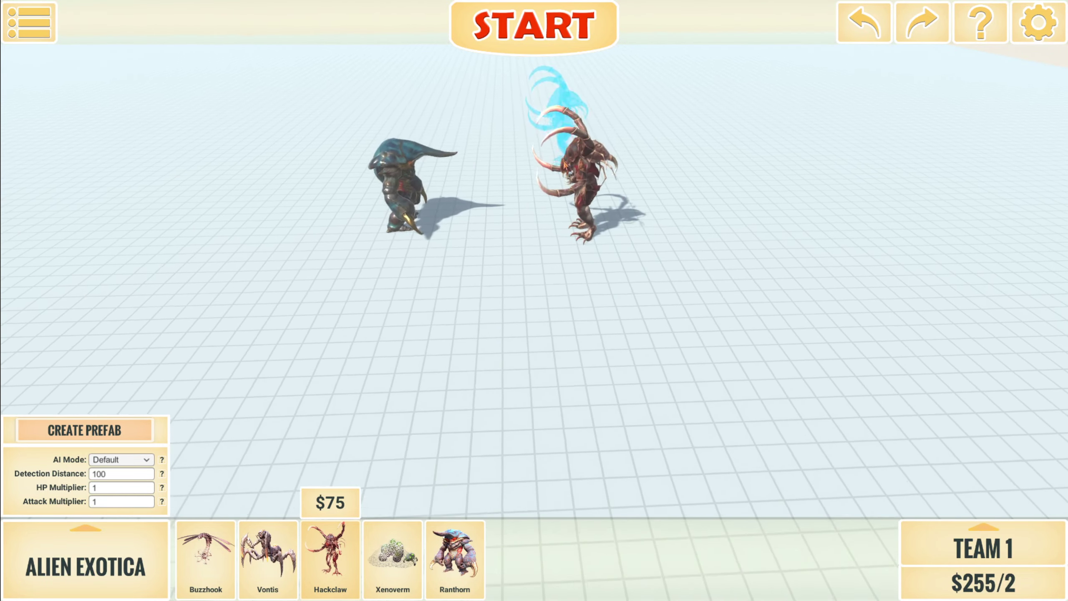
right_click(668, 267)
left_click(979, 461)
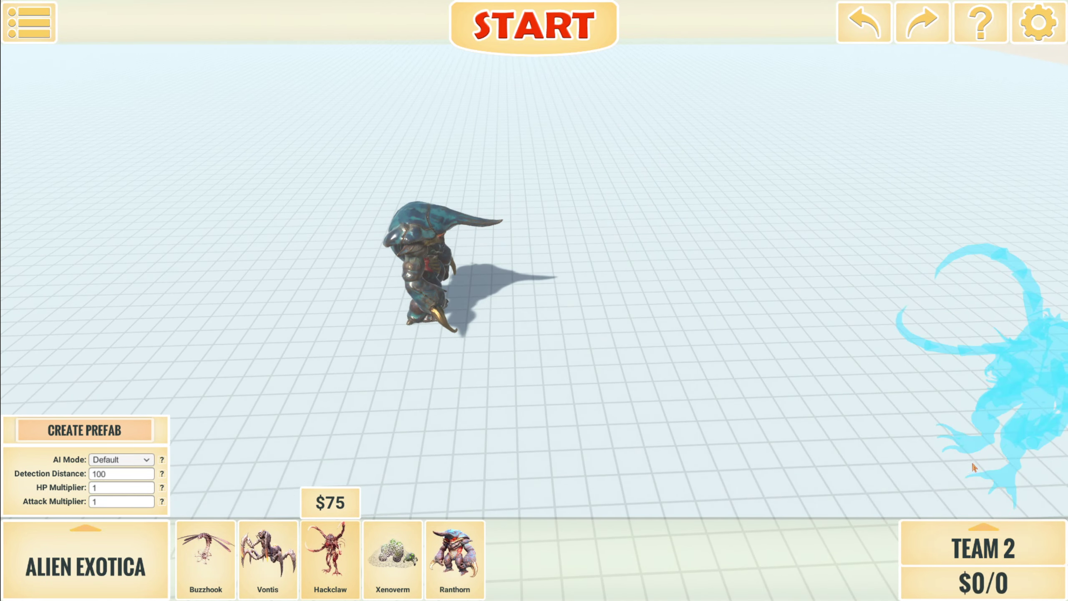
- Place the enlarged red Hackclaw on the grid opposite the blue Ranthorn
left_click(672, 336)
- Start the one-on-one Hackclaw versus Ranthorn duel
left_click(529, 29)
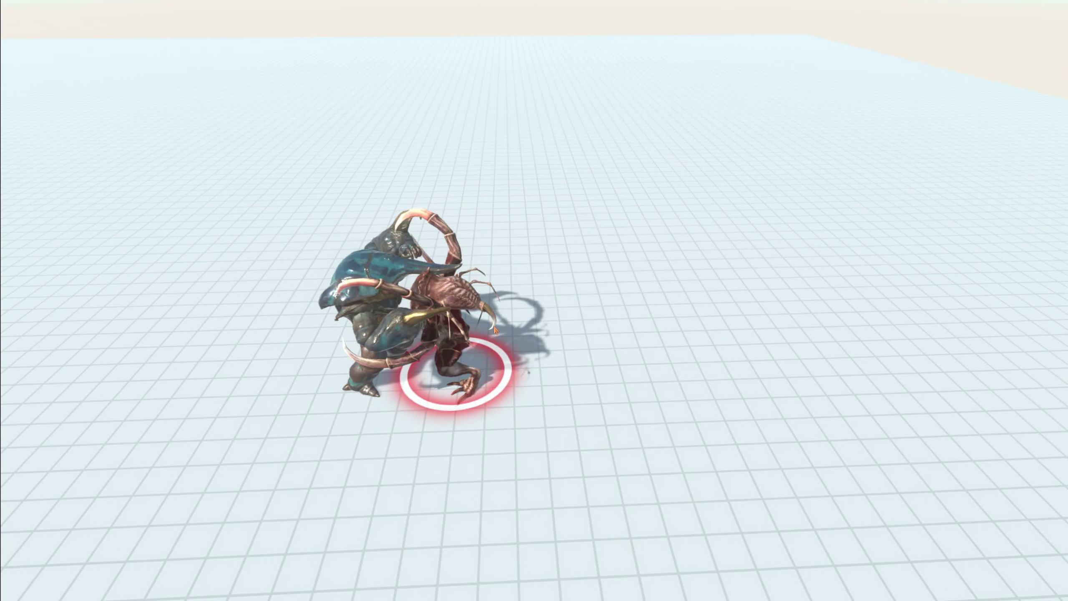
left_click(420, 336)
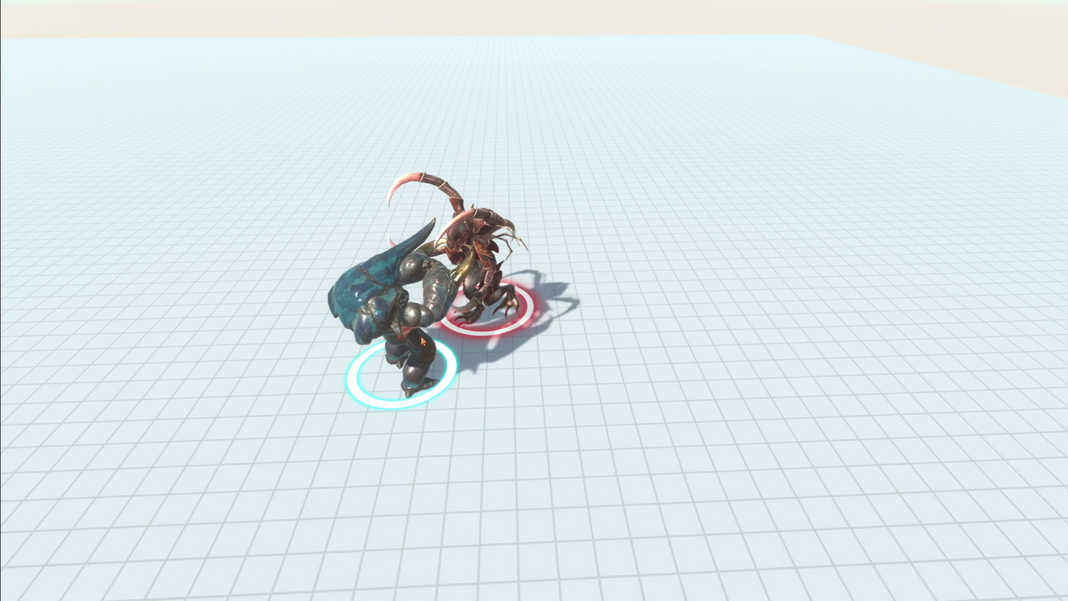
key("c")
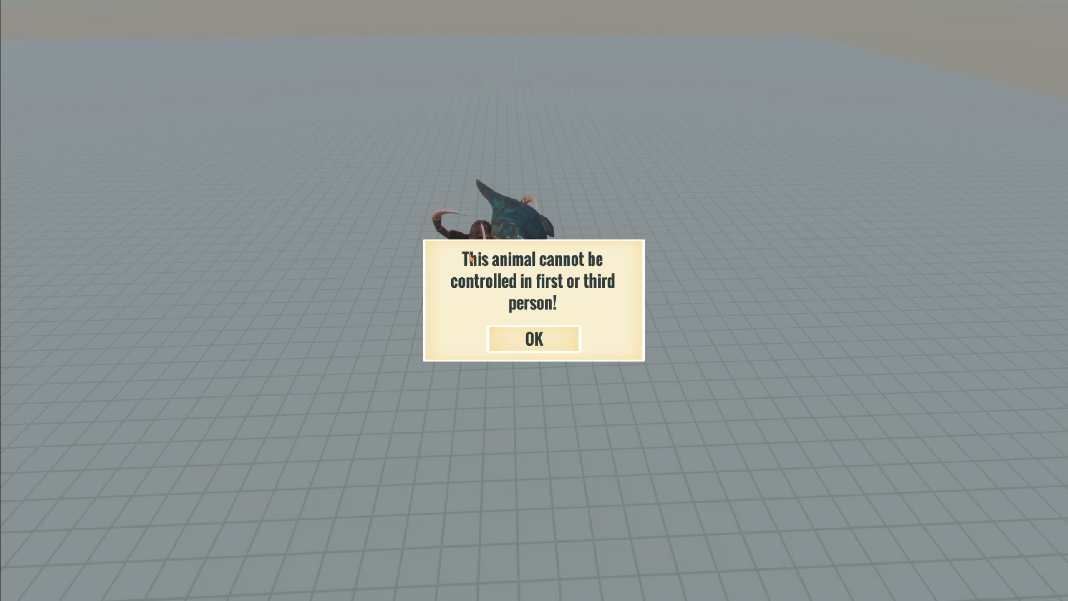
left_click(539, 340)
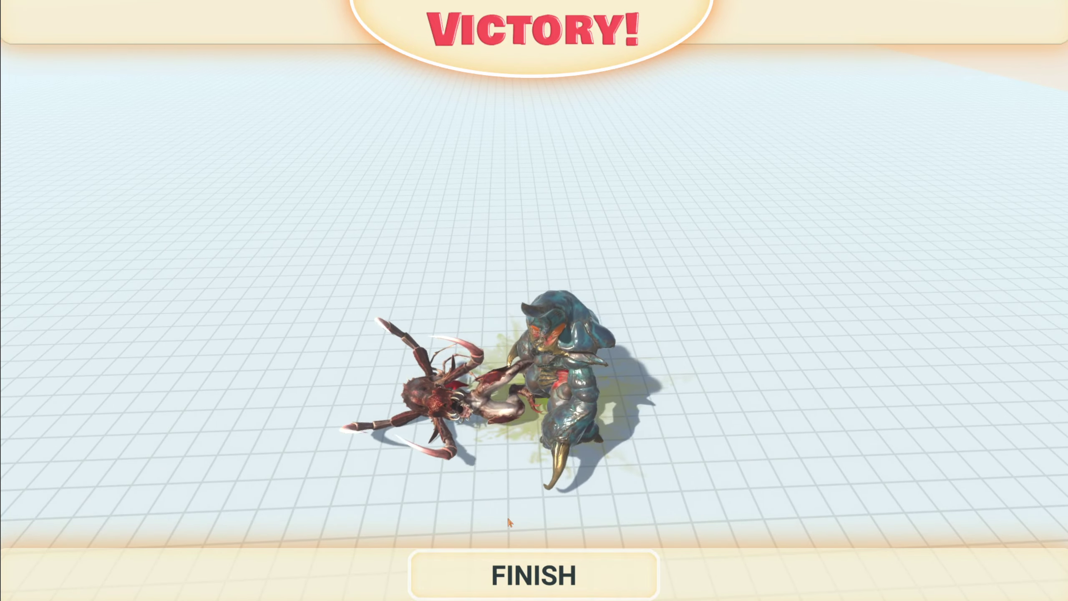
left_click(531, 586)
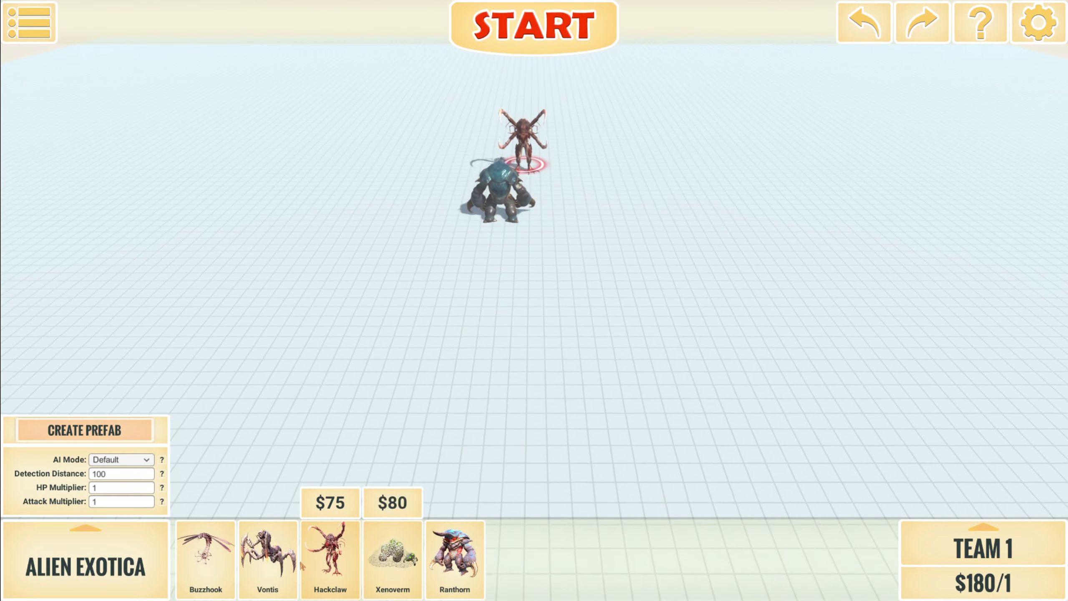
left_click_drag(538, 218, 412, 317)
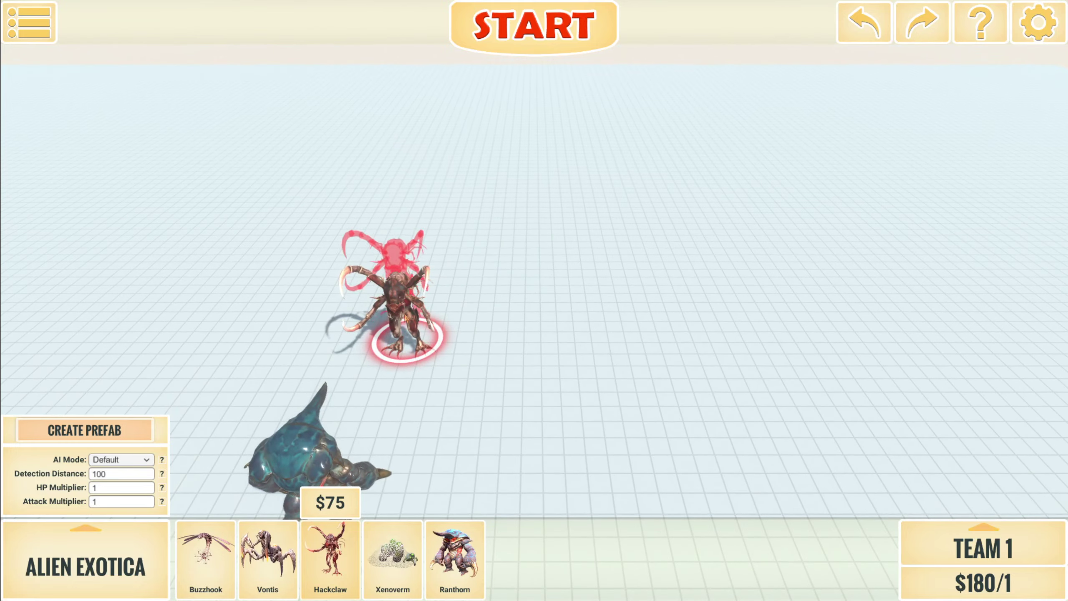
key("d")
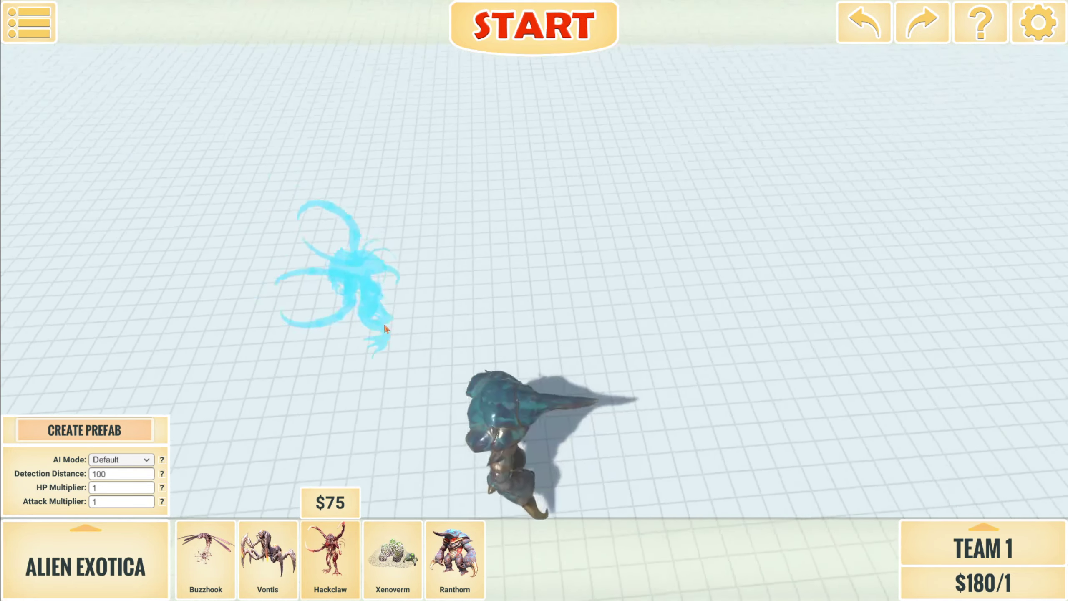
key("w")
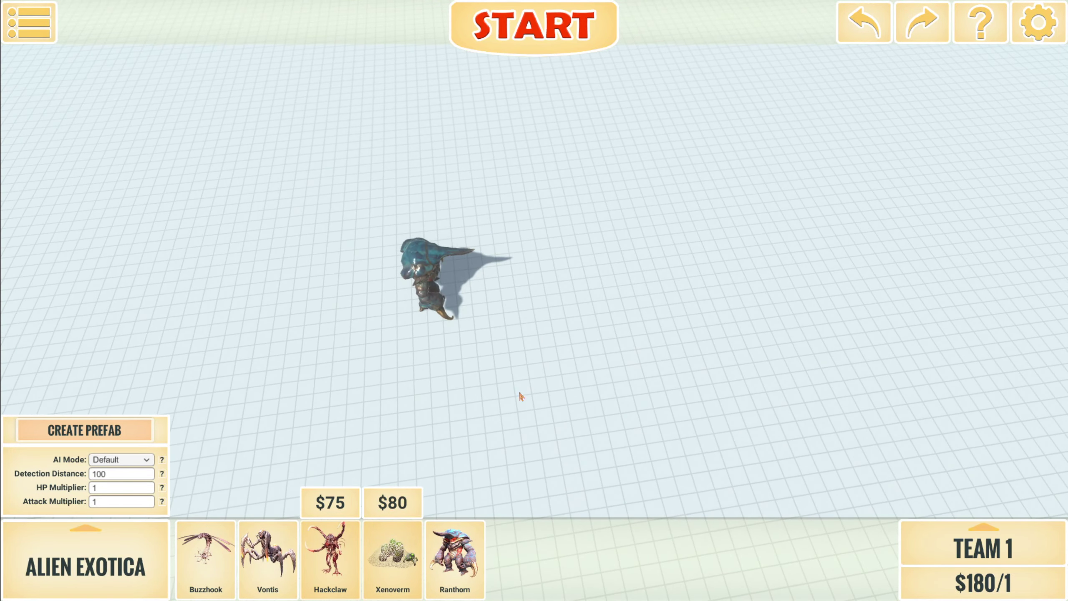
key("w")
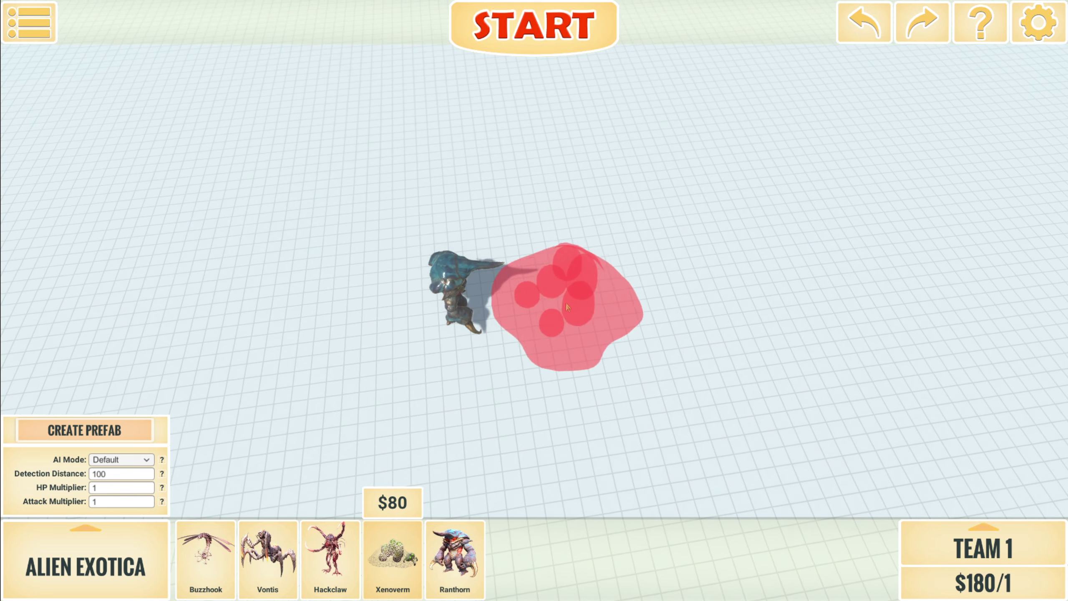
- Start the Xenoverm battle, switch placement to Team 2, and dismiss the control notice
left_click(531, 62)
left_click(561, 332)
left_click(988, 558)
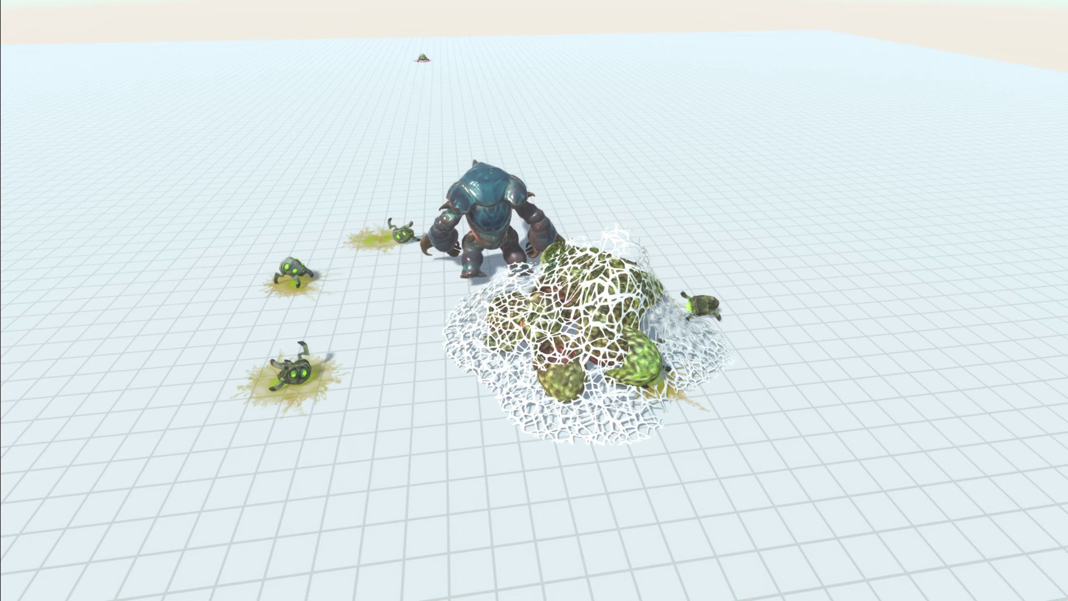
left_click(478, 196)
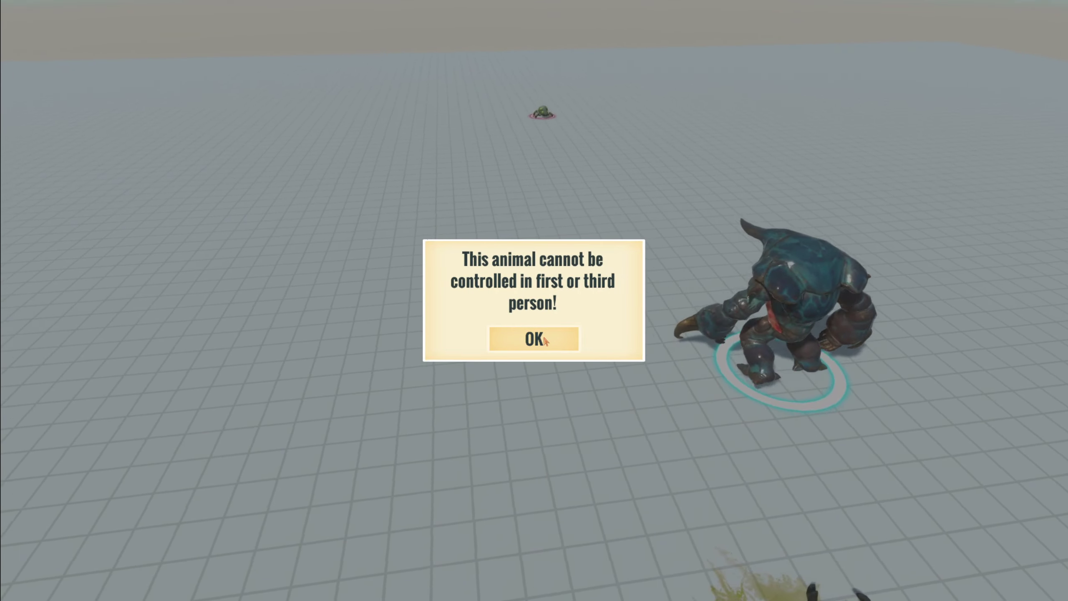
left_click(548, 344)
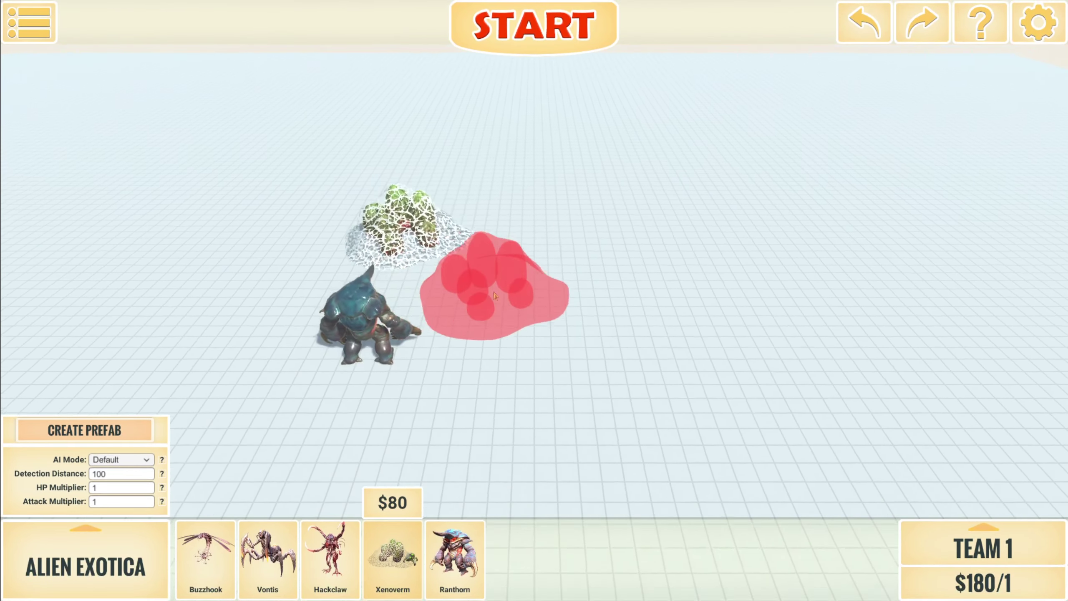
- Orbit the view to see the Ranthorn side-on
key("e")
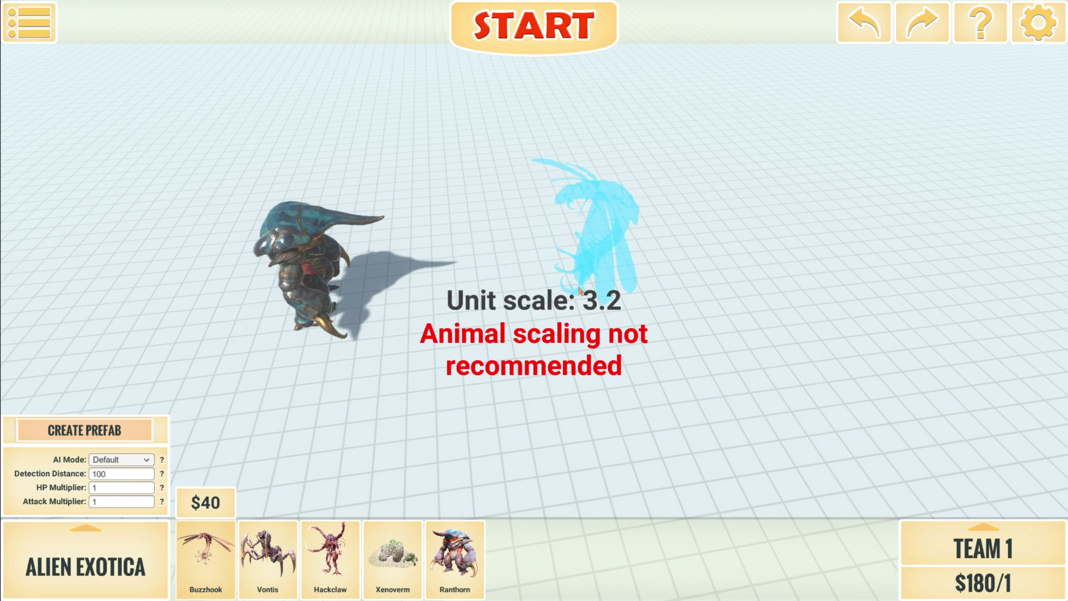
left_click(583, 298)
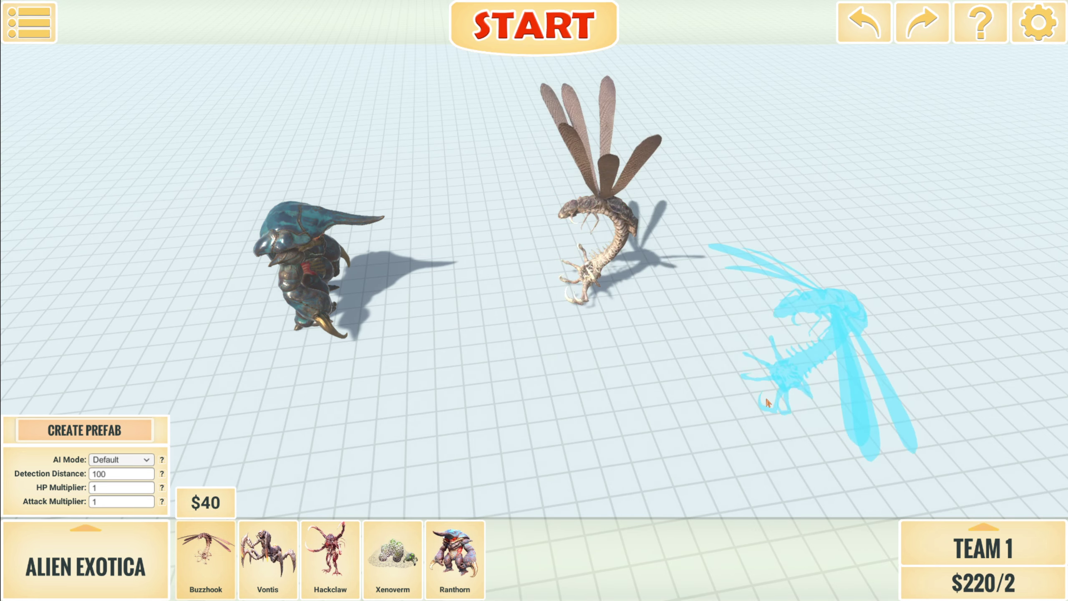
left_click(554, 42)
left_click(533, 324)
left_click(983, 548)
left_click(977, 470)
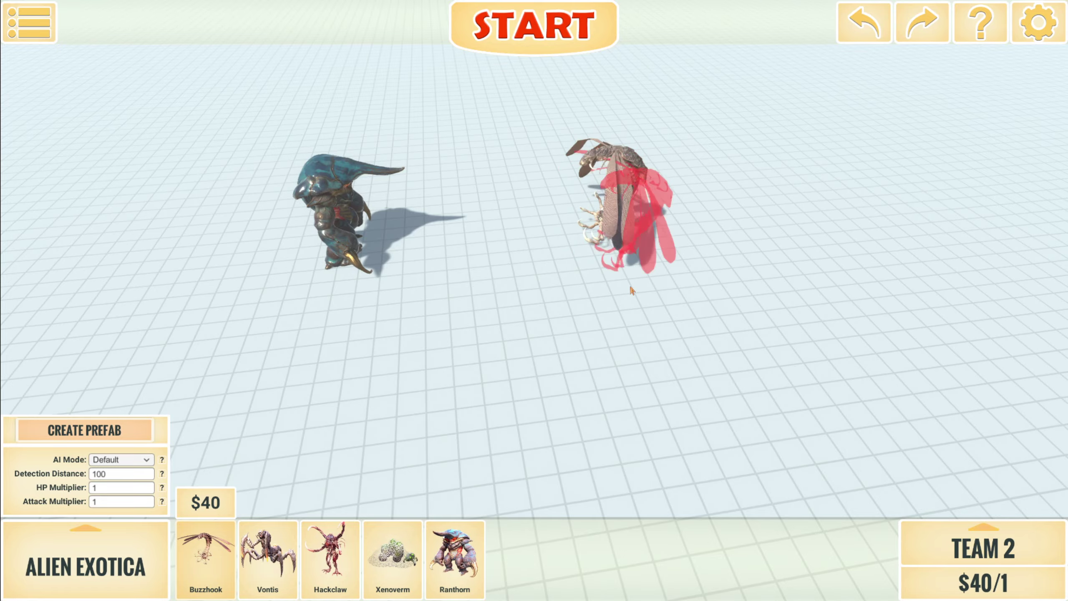
- Start the Ranthorn versus Buzzhook duel
left_click(550, 24)
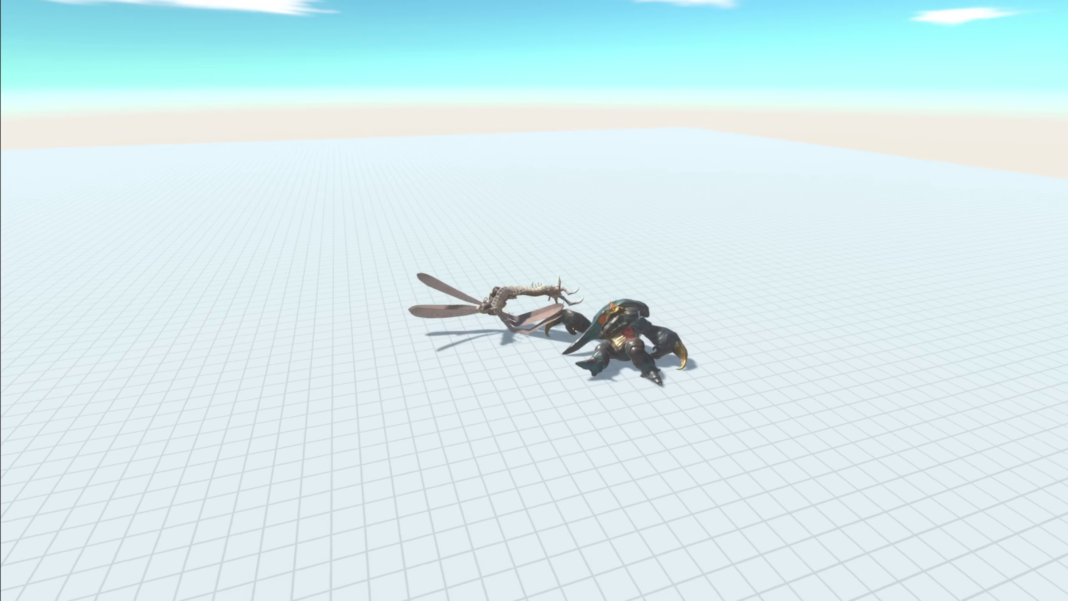
- Close the Victory result and turn the enlarged Ranthorn to a new facing
left_click(529, 573)
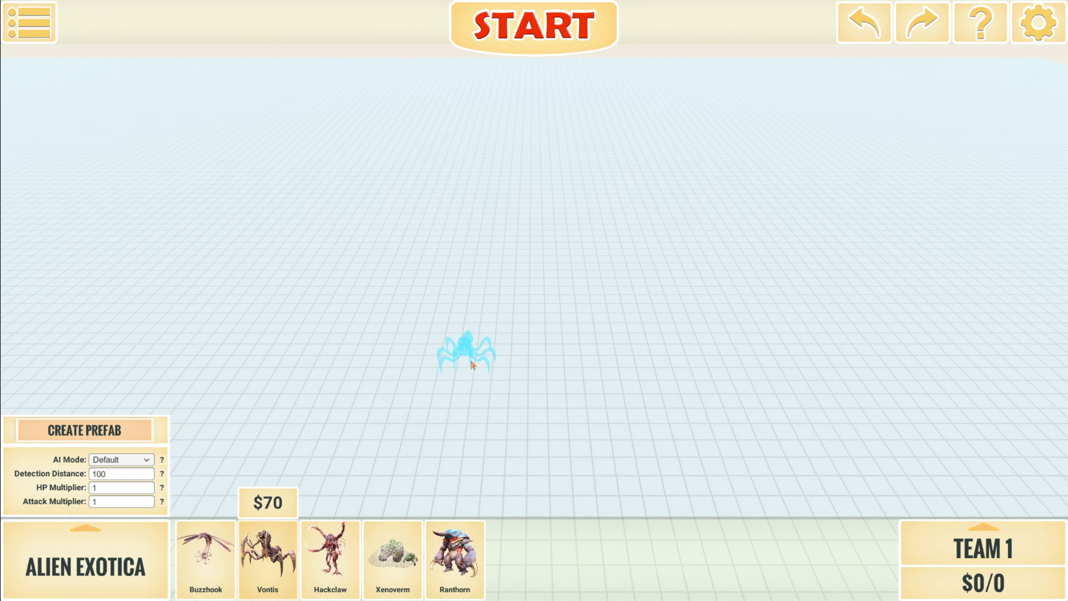
scroll(523, 322, "up", 10)
scroll(533, 310, "up", 15)
scroll(532, 310, "up", 8)
left_click_drag(533, 310, 555, 272)
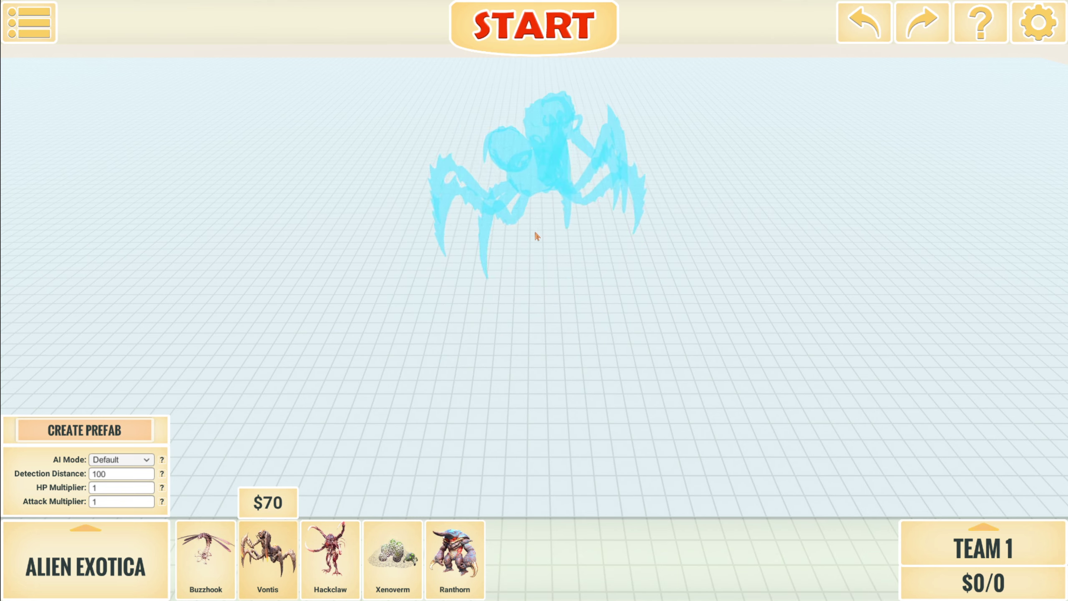
left_click_drag(536, 235, 523, 234)
key("s")
left_click(455, 555)
scroll(504, 284, "up", 5)
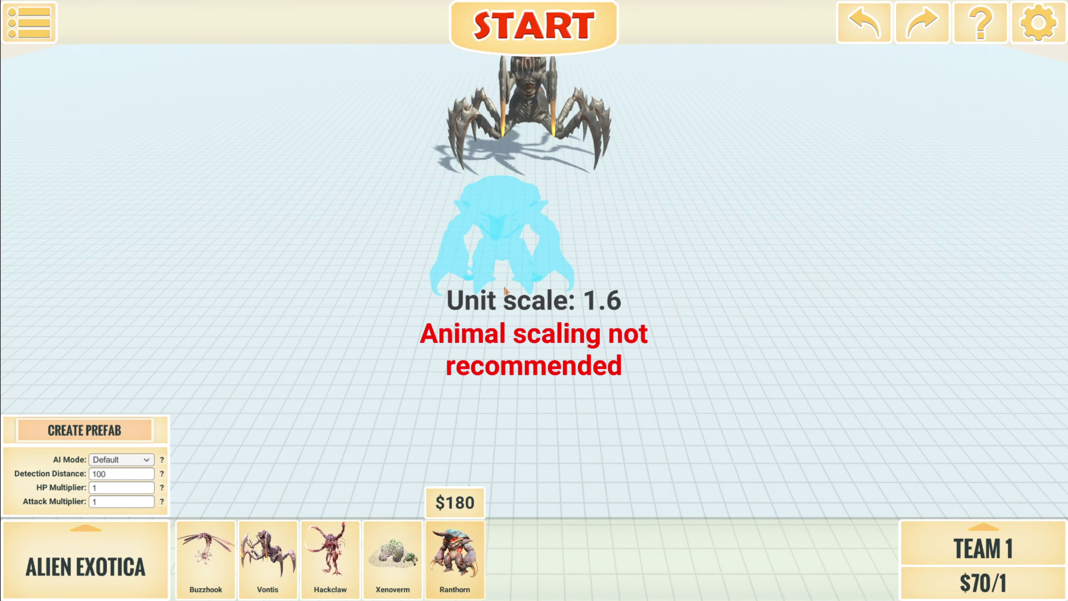
scroll(504, 289, "up", 6)
scroll(505, 289, "up", 5)
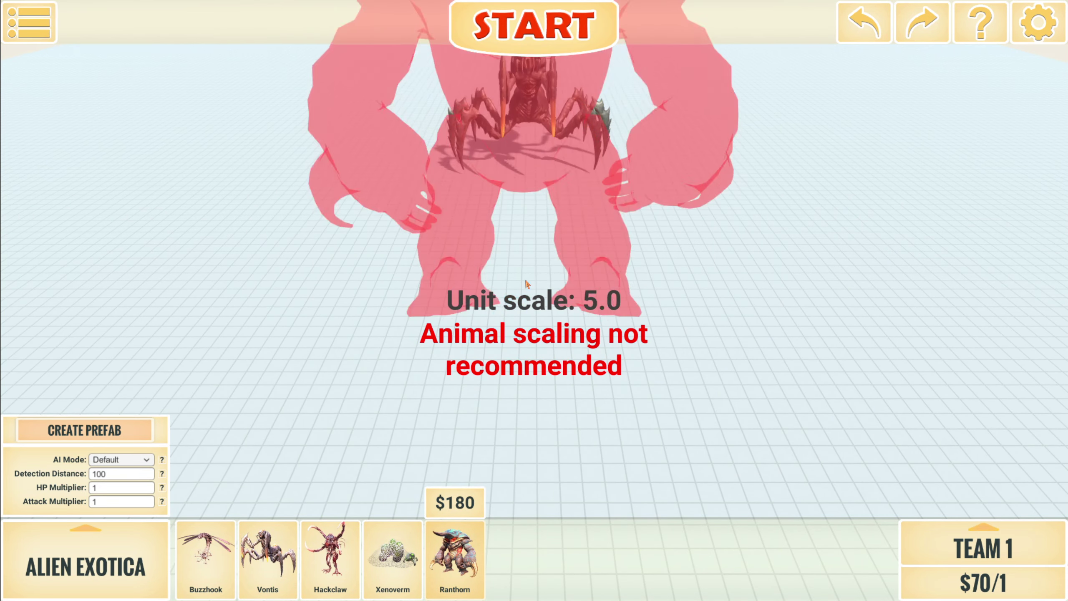
left_click(525, 305)
left_click(535, 345)
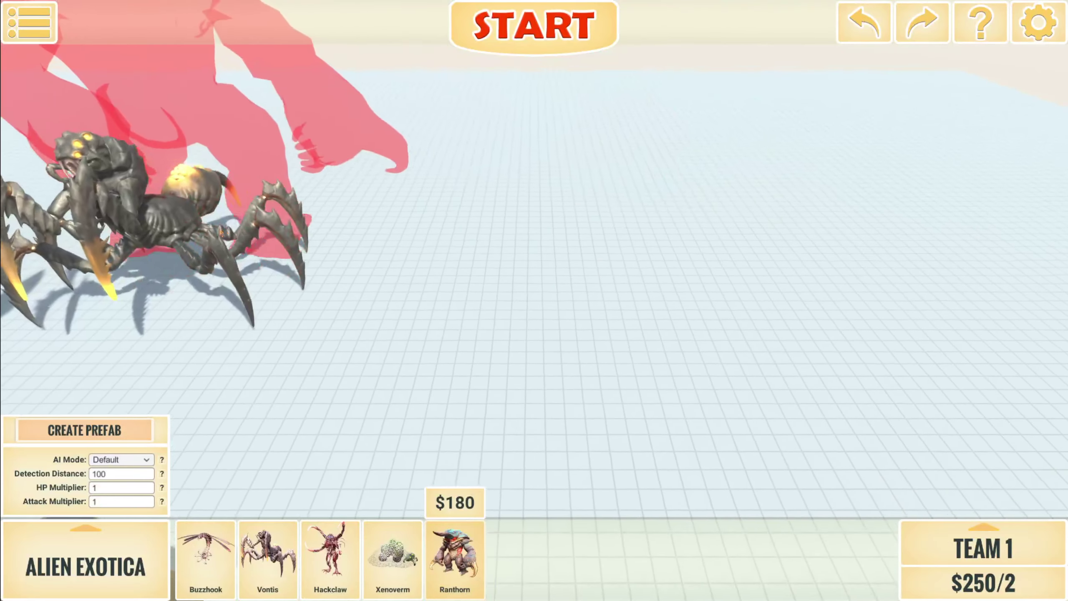
right_click(698, 483)
- Finish the Vontis-versus-giant-Ranthorn duel and return to the setup field
left_click(1022, 539)
left_click(568, 251)
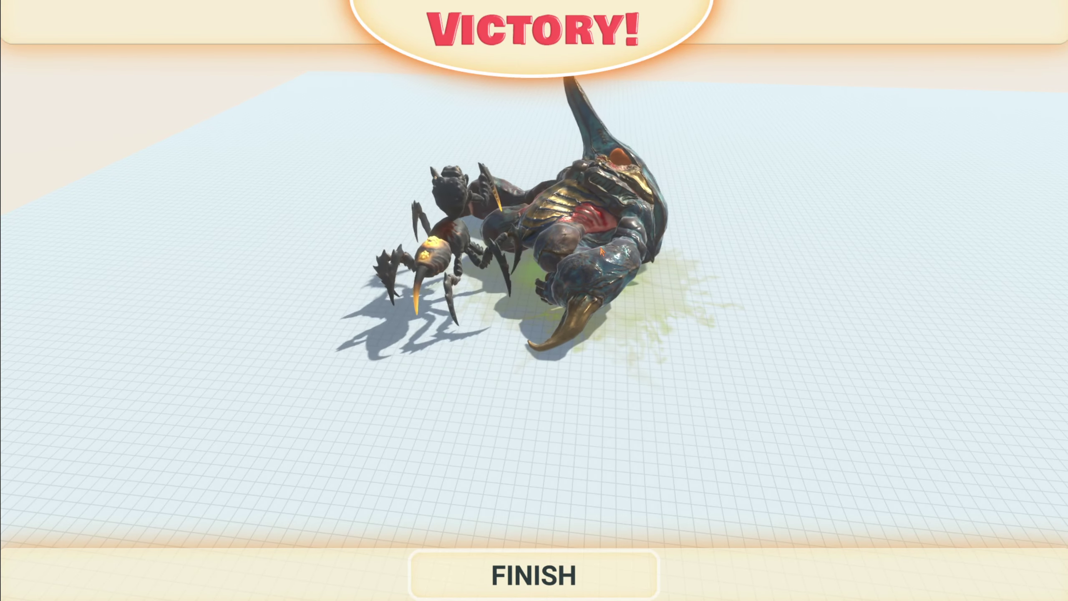
- Switch placement to Team 4, undo the stray Ranthorn, and place a scale-4.8 Vontis near it
left_click(555, 557)
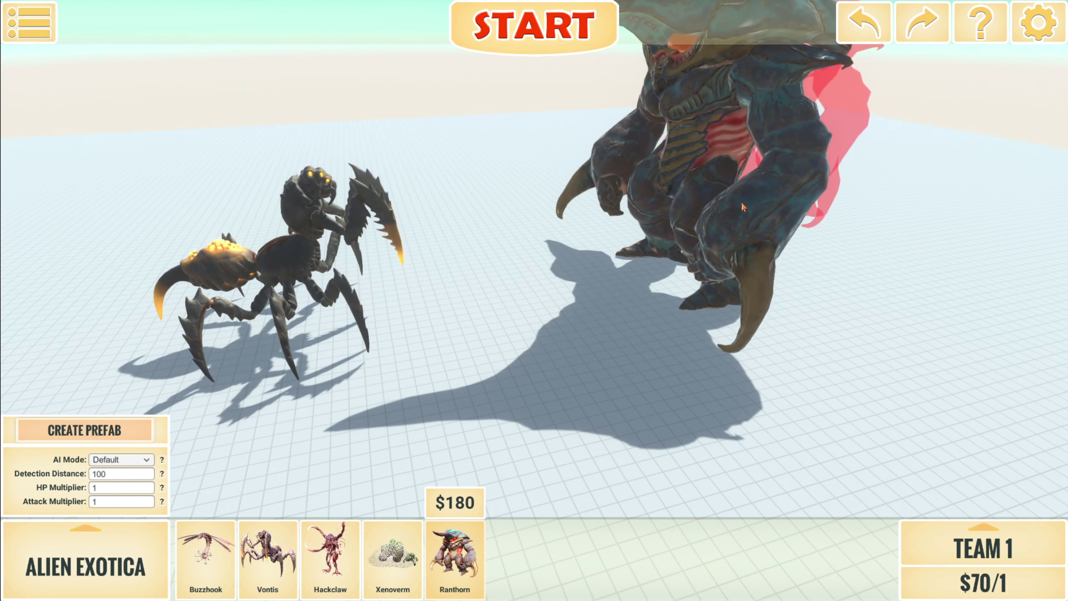
left_click(984, 549)
left_click(984, 470)
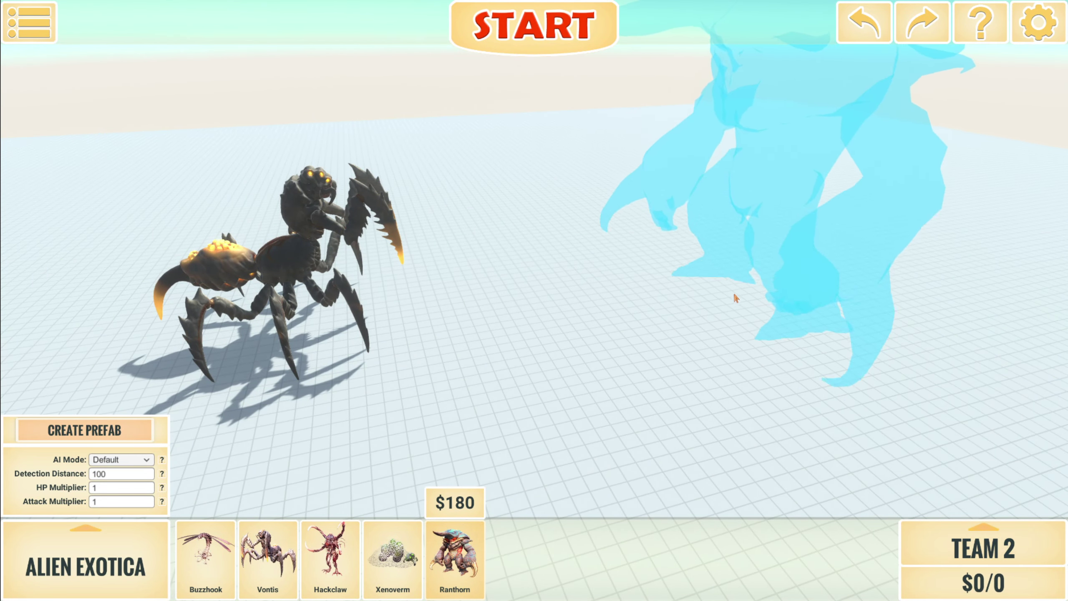
left_click(984, 549)
left_click(961, 413)
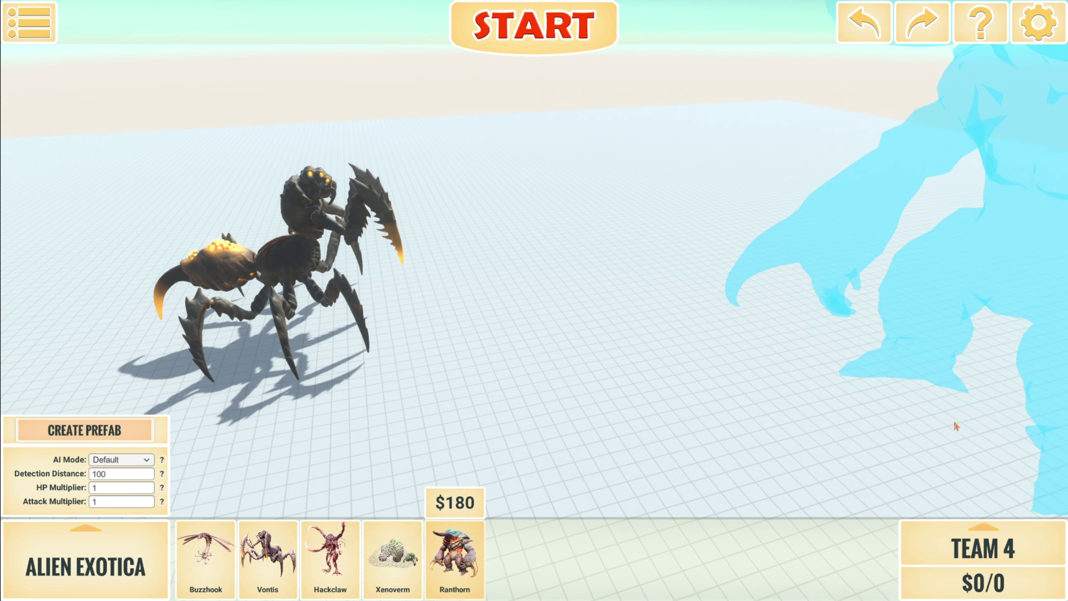
left_click(768, 306)
key("ctrl+z")
left_click(983, 549)
left_click(978, 437)
left_click(744, 326)
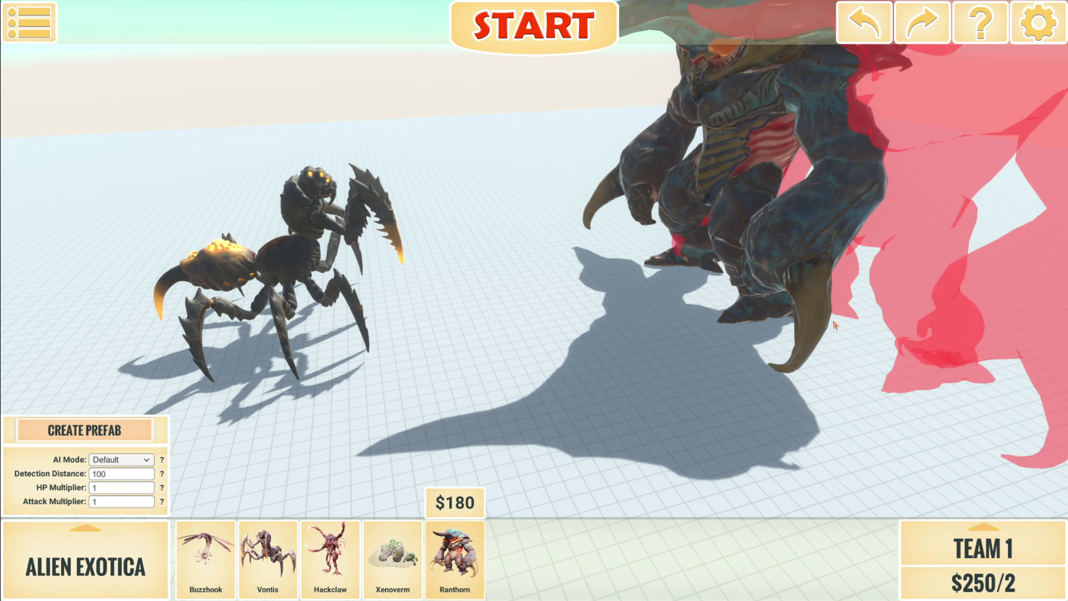
key("ctrl+z")
key("ctrl+z")
left_click(906, 558)
left_click(977, 501)
left_click(983, 548)
left_click(977, 471)
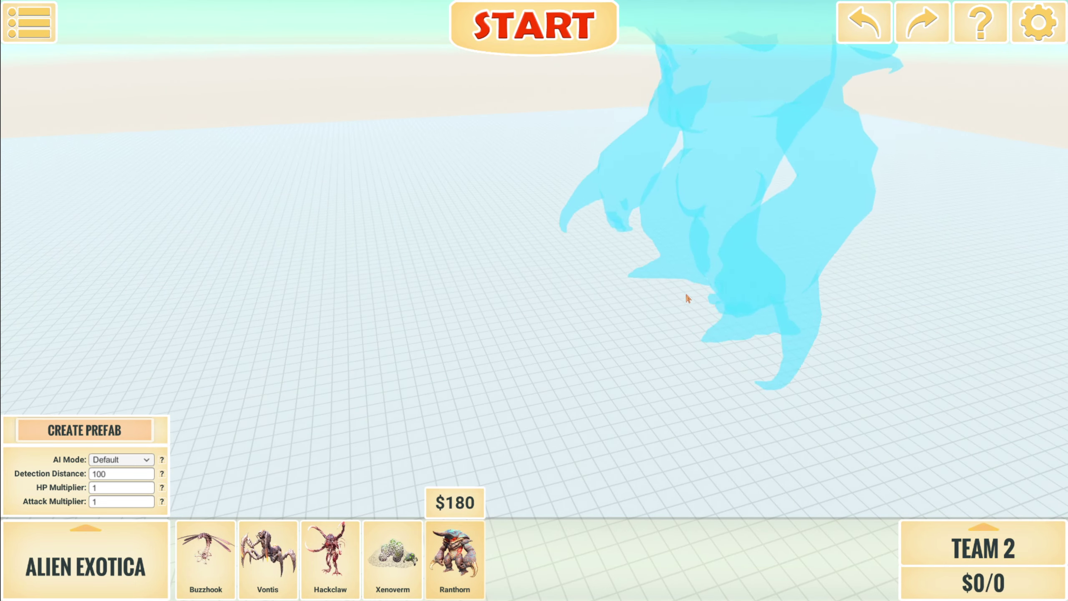
left_click(692, 305)
left_click(935, 558)
left_click(972, 501)
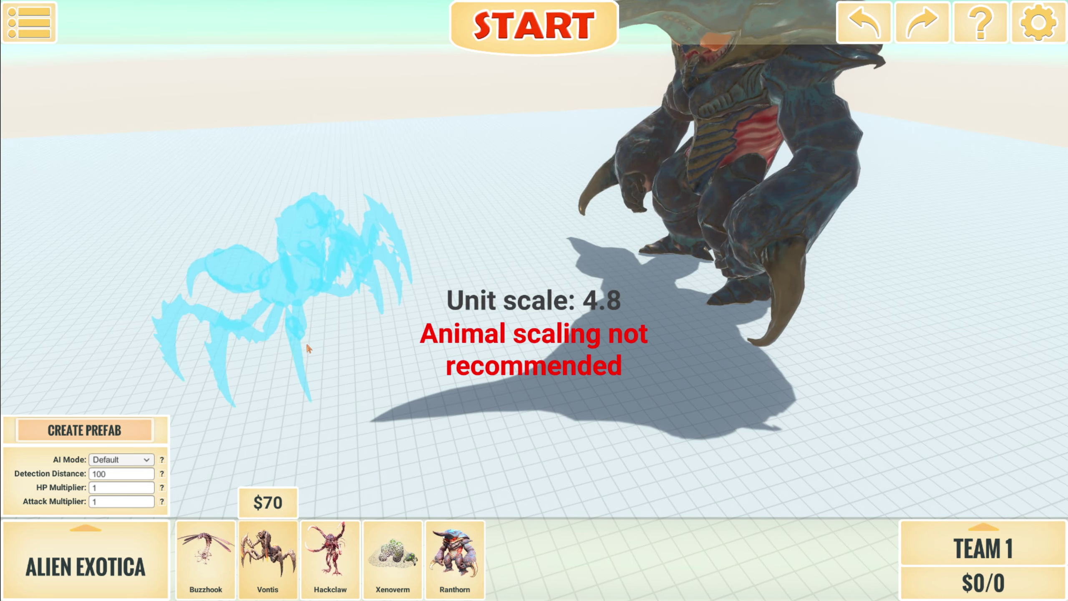
left_click(299, 350)
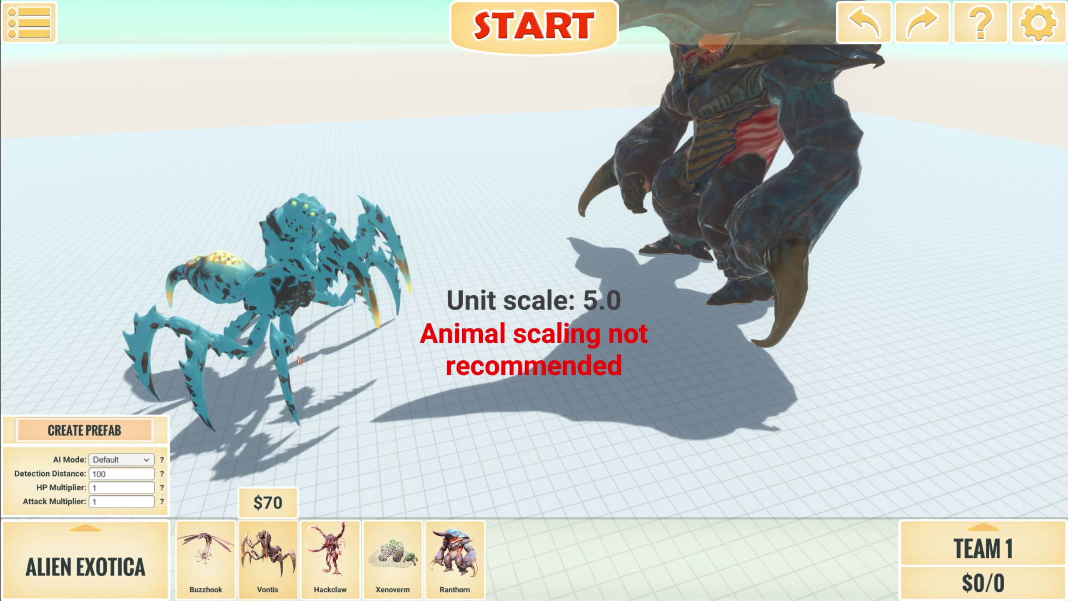
left_click(528, 37)
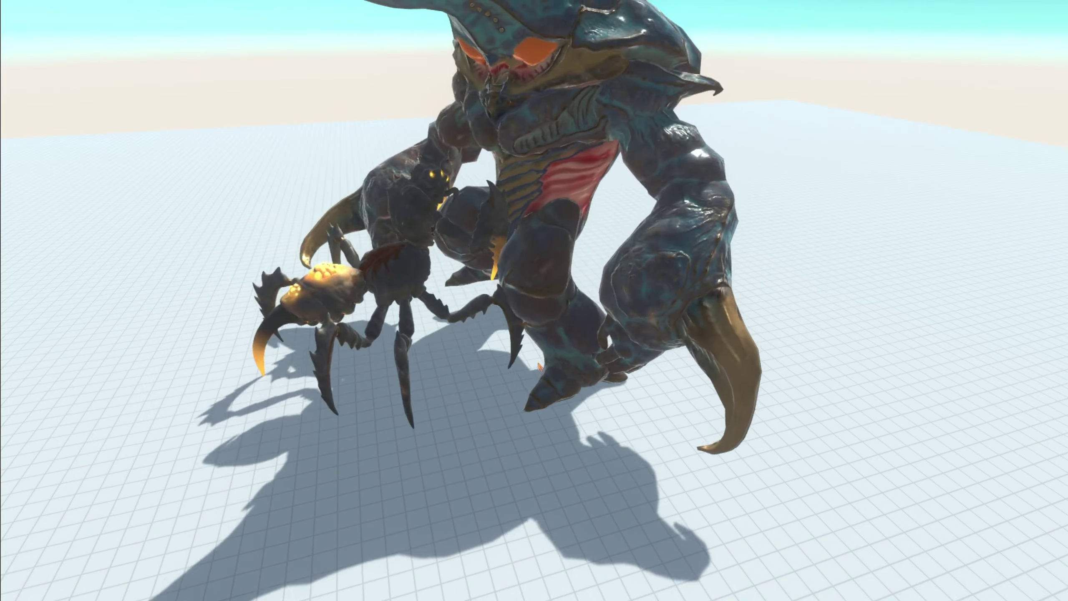
scroll(567, 338, "down", 3)
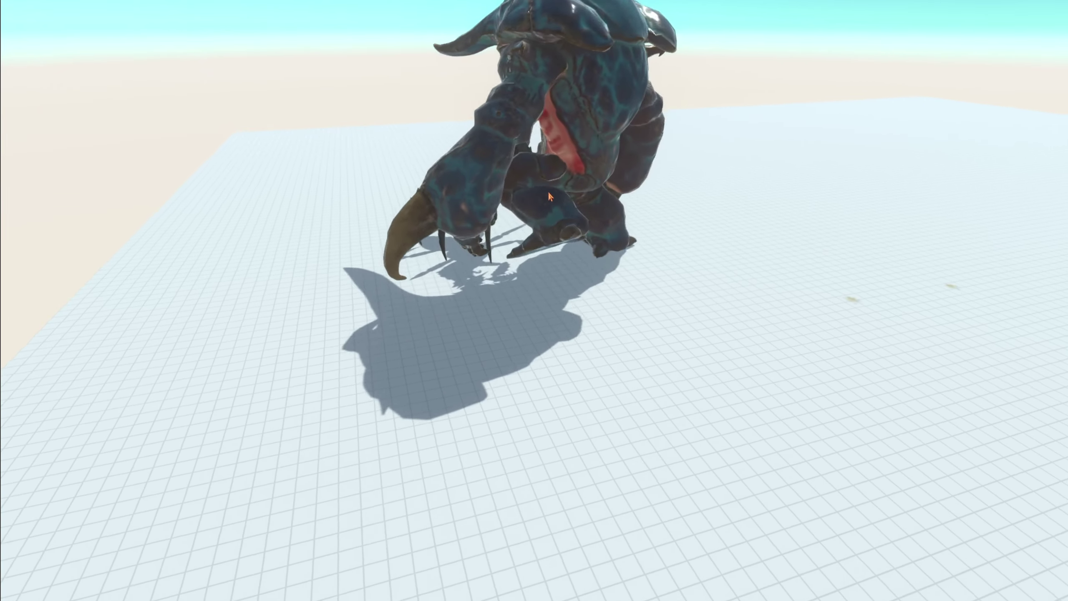
scroll(546, 195, "up", 2)
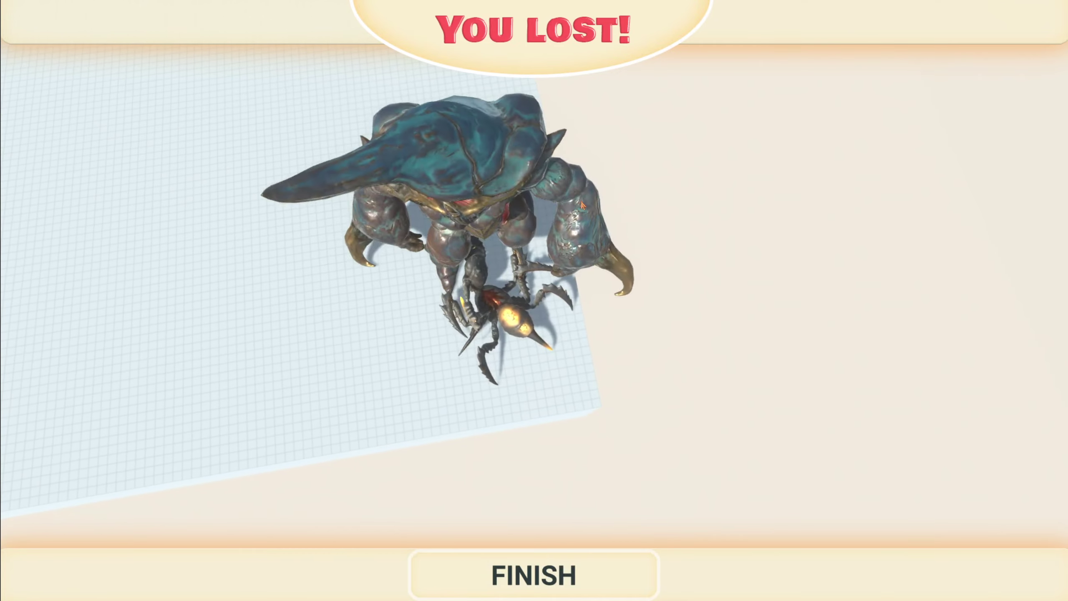
left_click(551, 585)
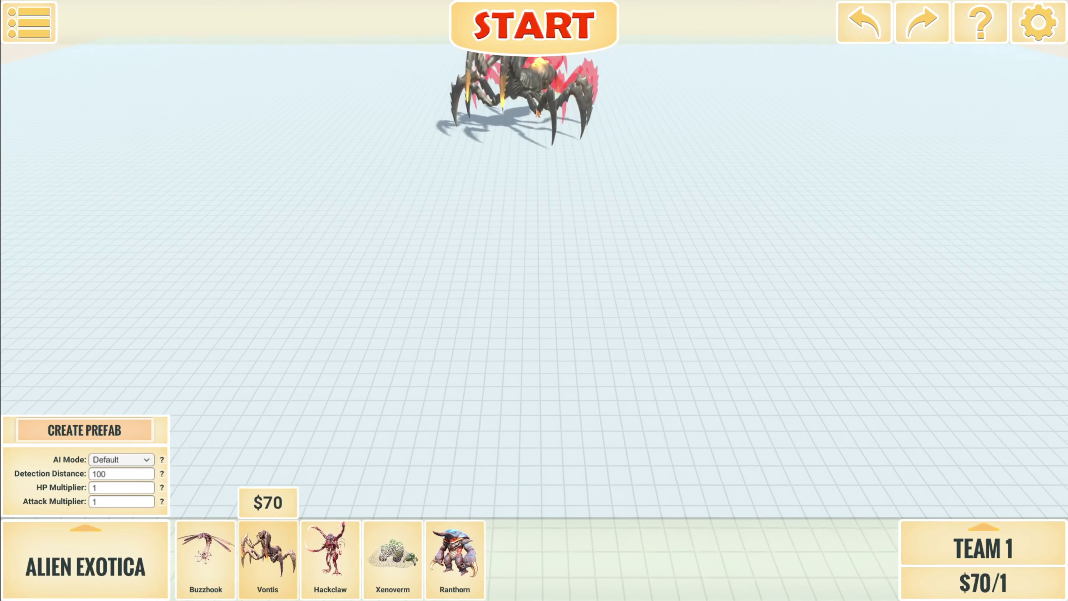
- Remove the last unit from the field and browse the category list to Aquatics
left_click(86, 576)
left_click(208, 300)
left_click(51, 114)
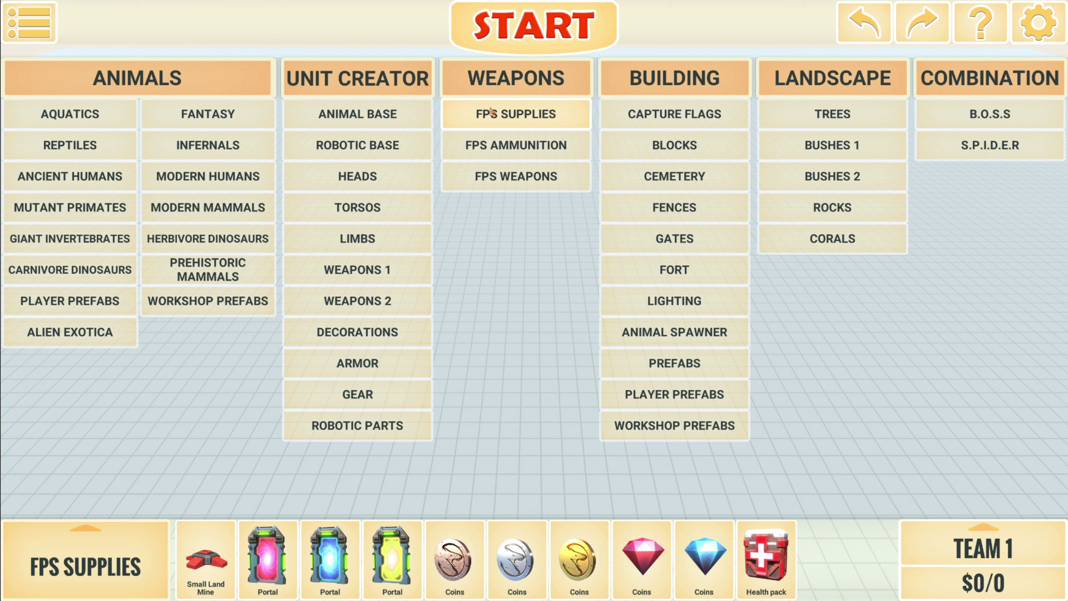
left_click(966, 114)
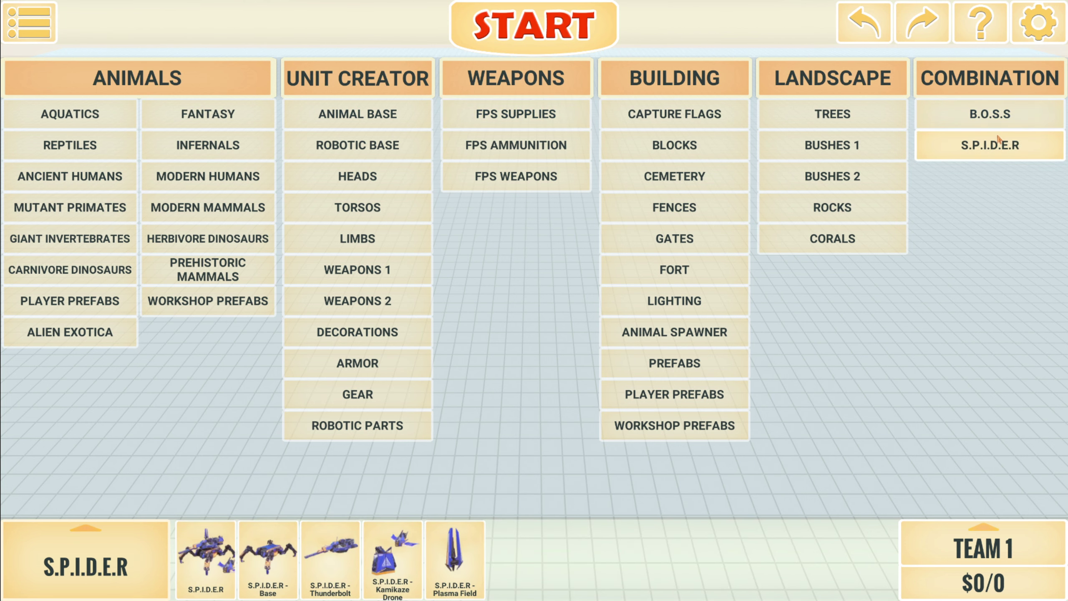
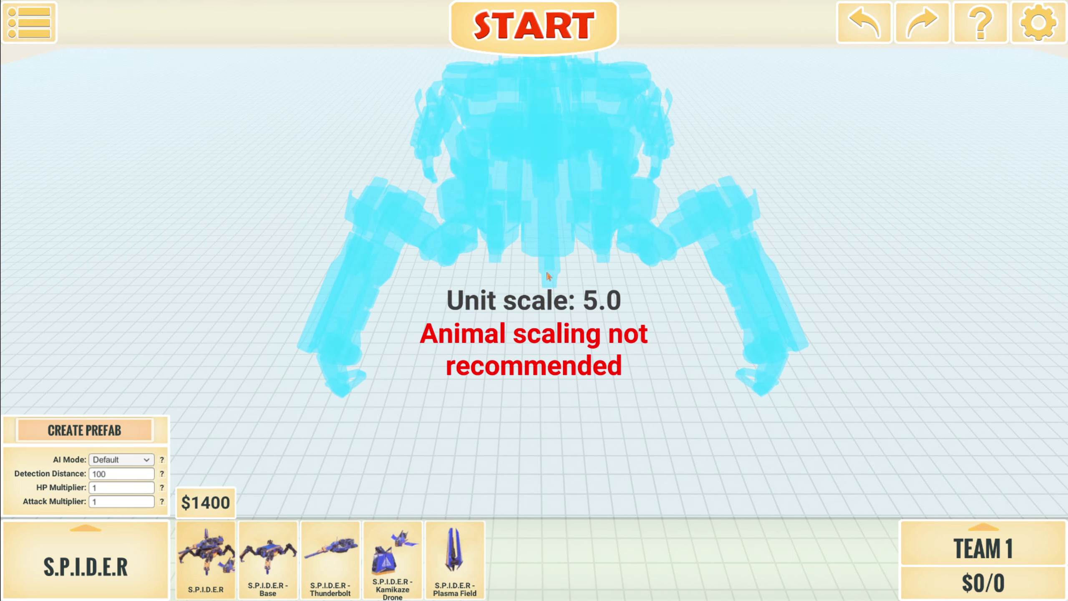
left_click(544, 264)
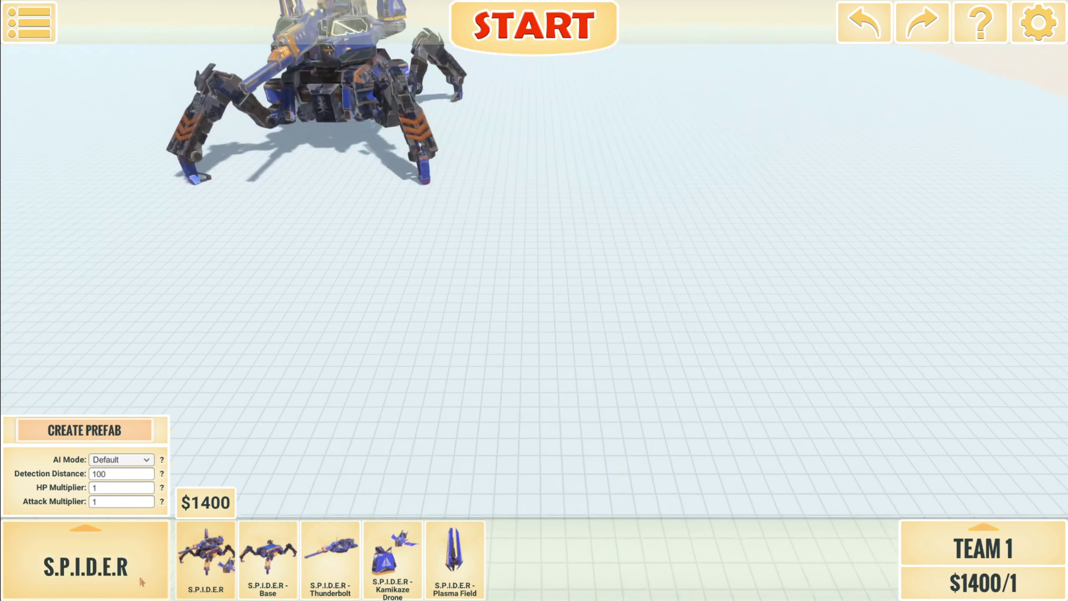
left_click(162, 575)
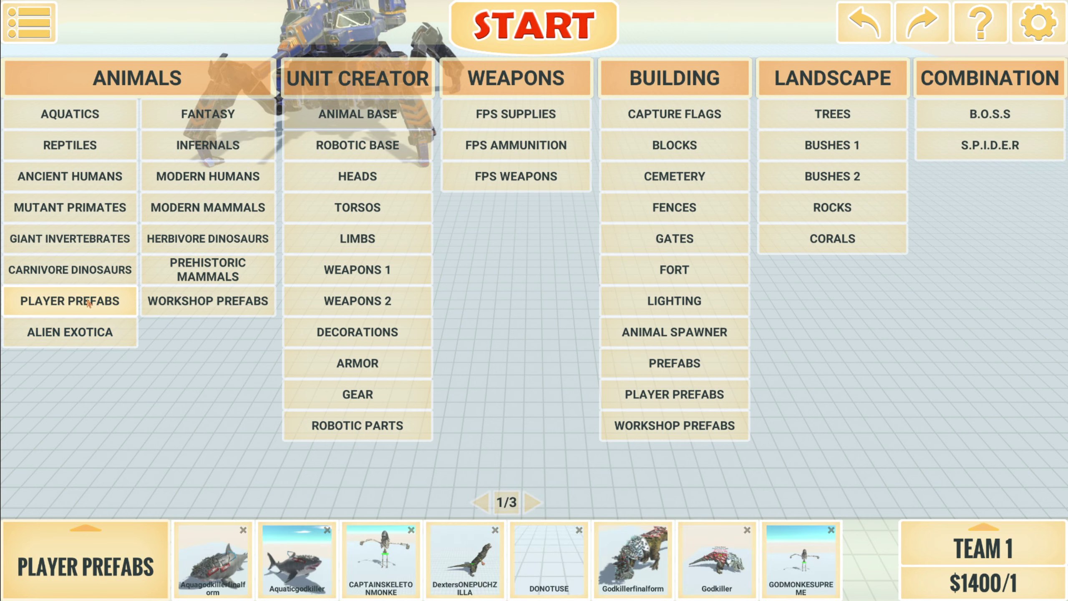
left_click(80, 268)
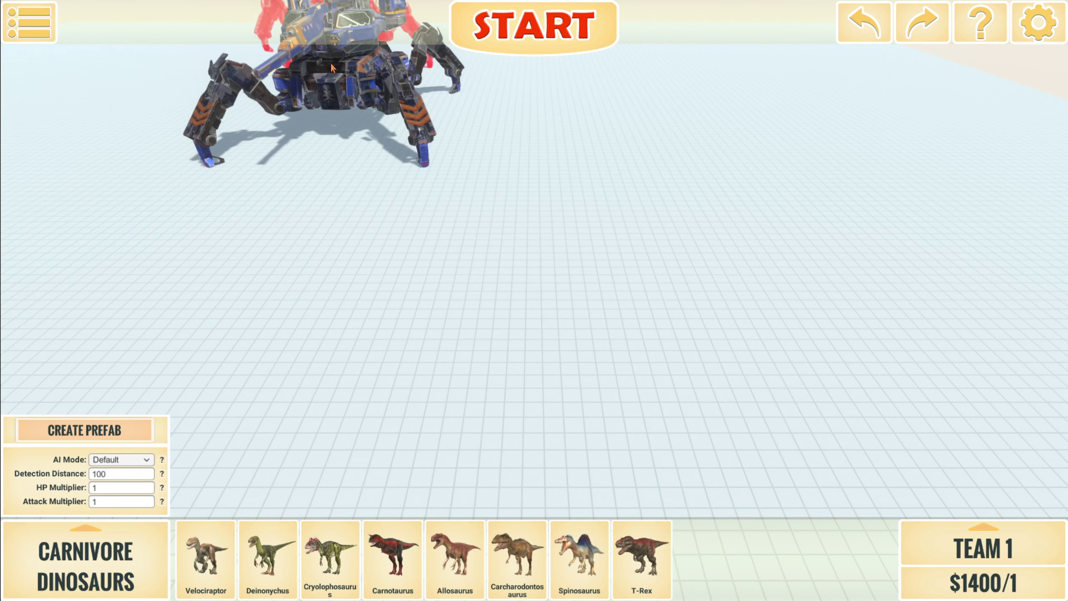
- Switch to the Aquatics category and rotate the Colossal Squid preview
left_click(86, 559)
left_click(73, 236)
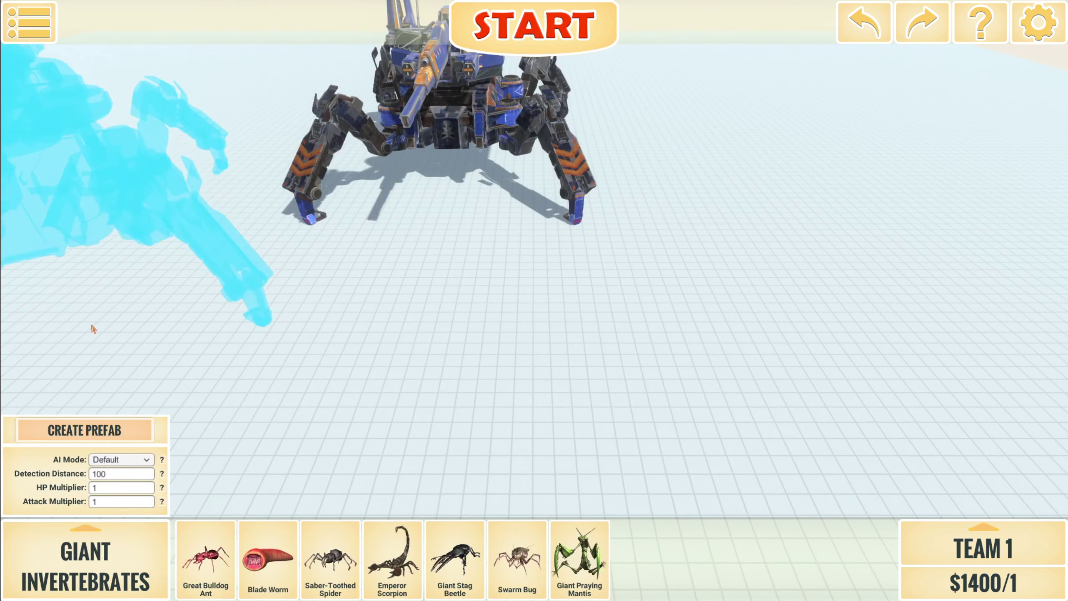
left_click(85, 559)
left_click(75, 216)
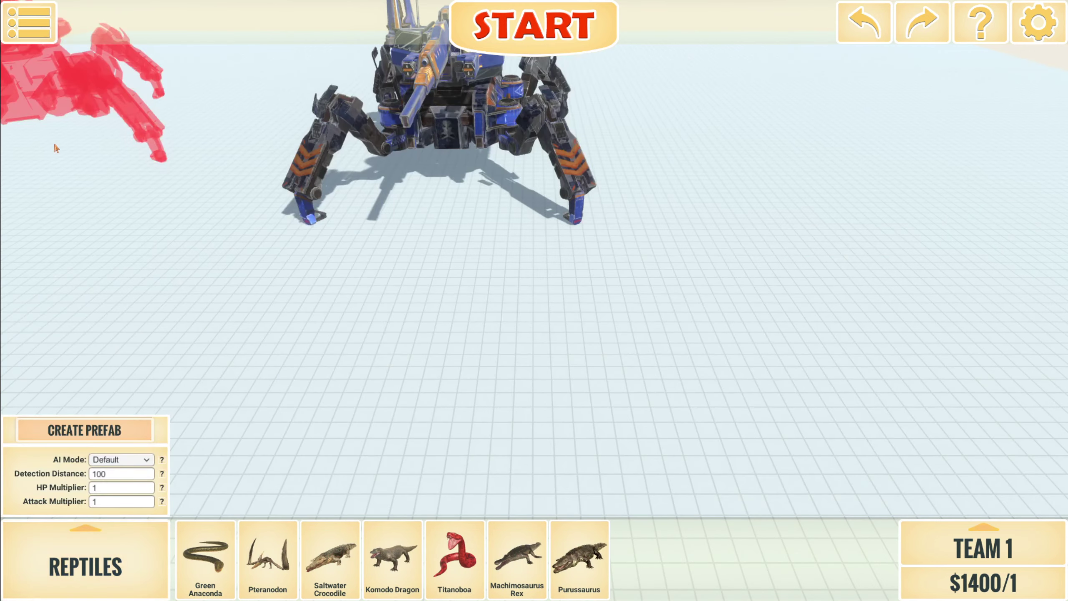
left_click(85, 559)
left_click(67, 112)
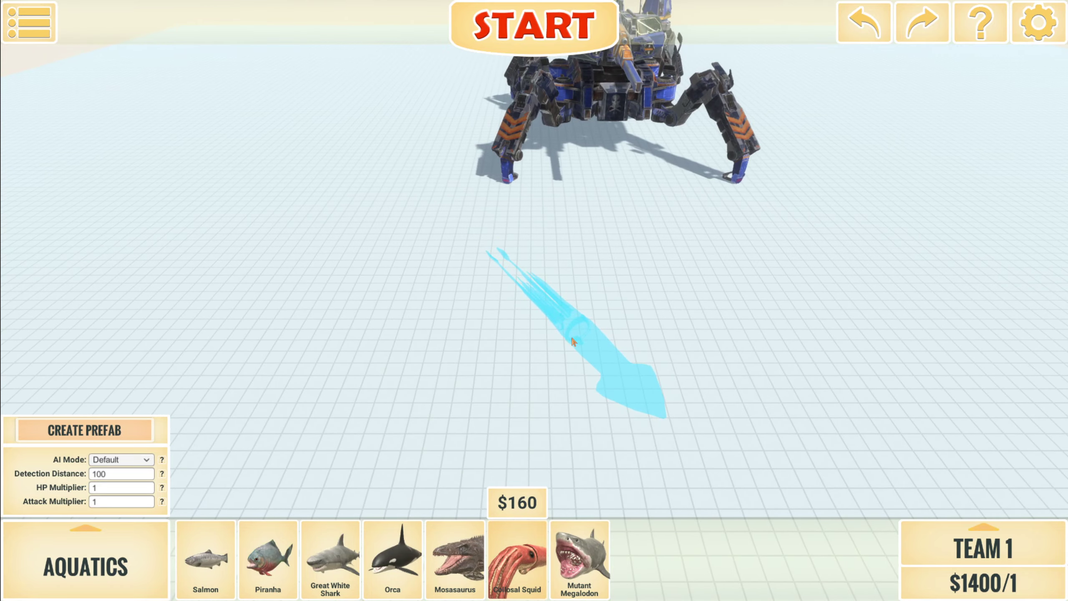
key("e")
key("e")
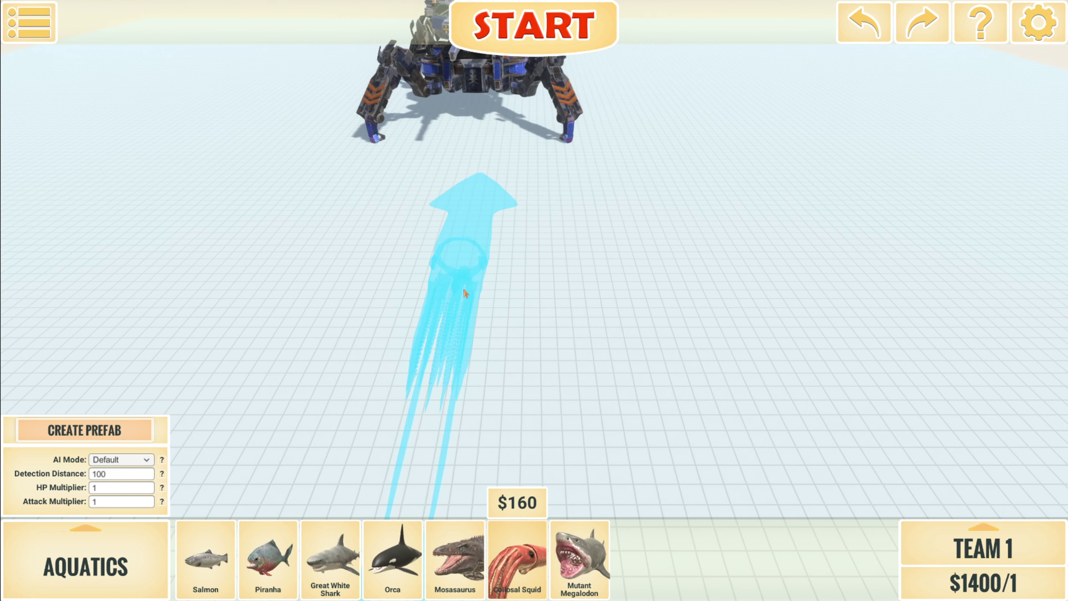
scroll(461, 292, "up", 4)
left_click(422, 386)
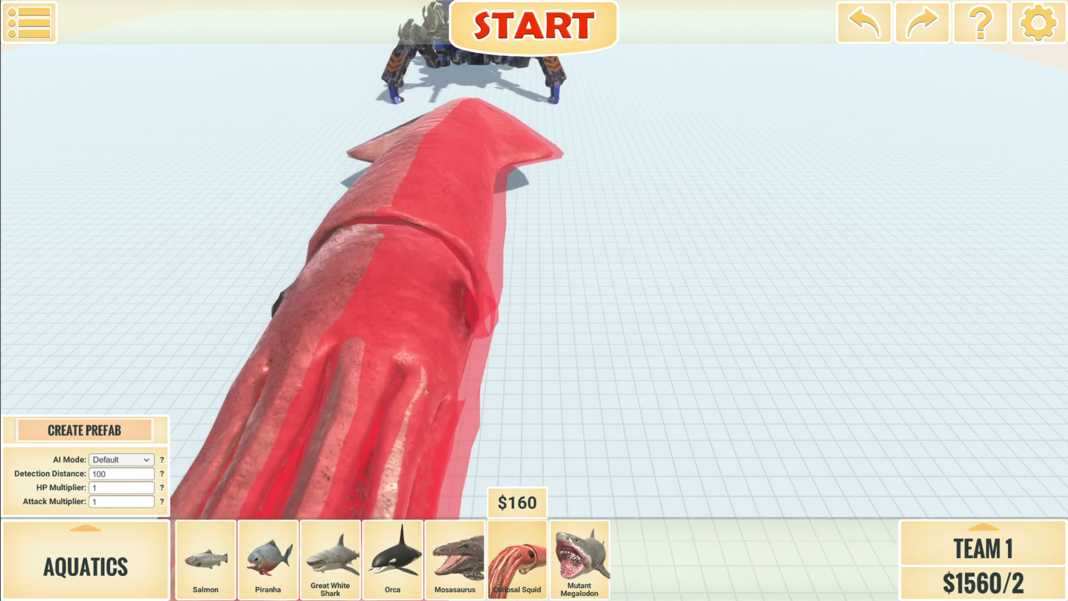
key("e")
right_click(381, 343)
left_click(984, 552)
left_click(978, 470)
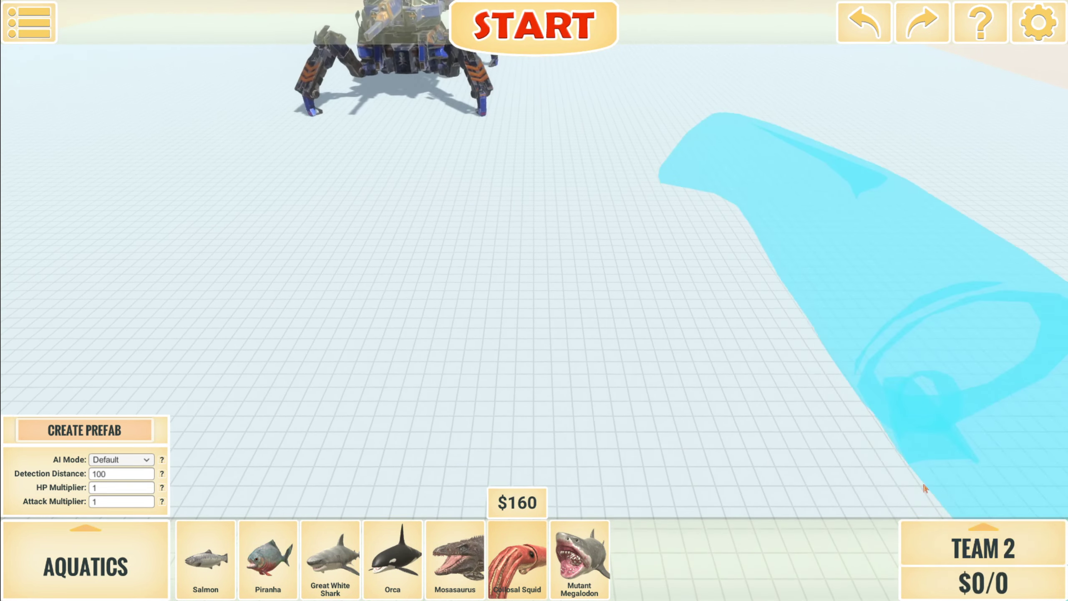
- Place the Colossal Squid for Team 2 and start the battle against S.P.I.D.E.R
left_click(301, 431)
left_click(534, 26)
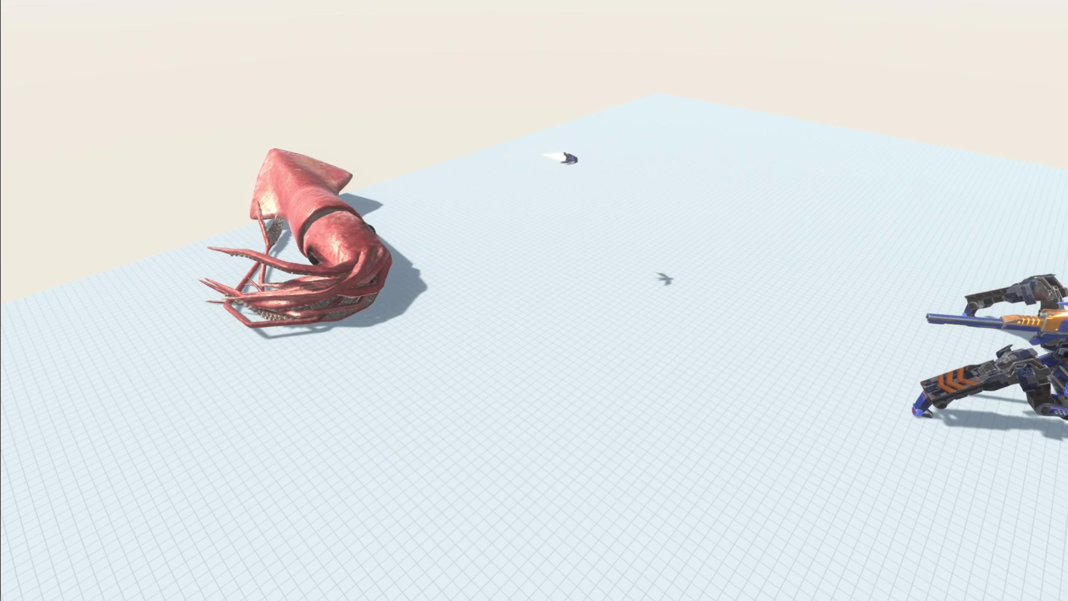
left_click(585, 579)
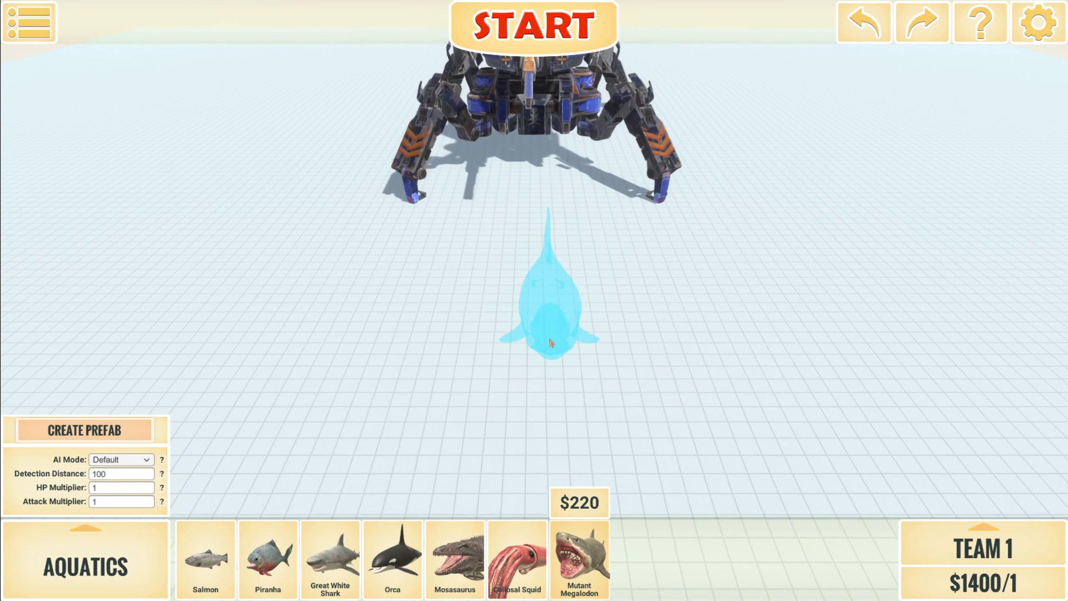
scroll(550, 346, "up", 3)
scroll(531, 371, "up", 5)
scroll(531, 376, "up", 2)
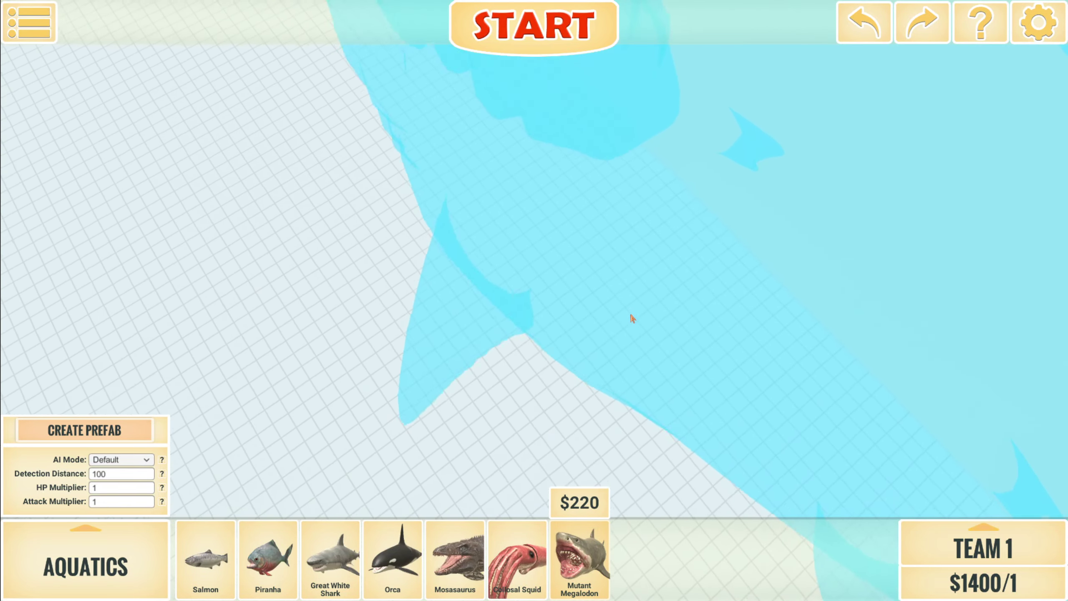
scroll(630, 320, "down", 5)
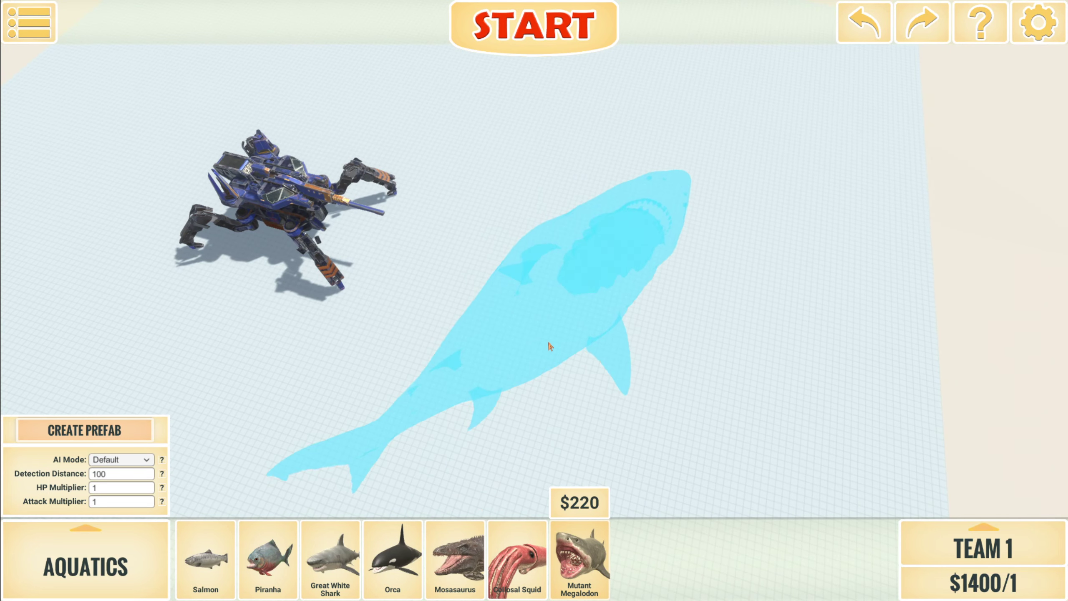
key("e")
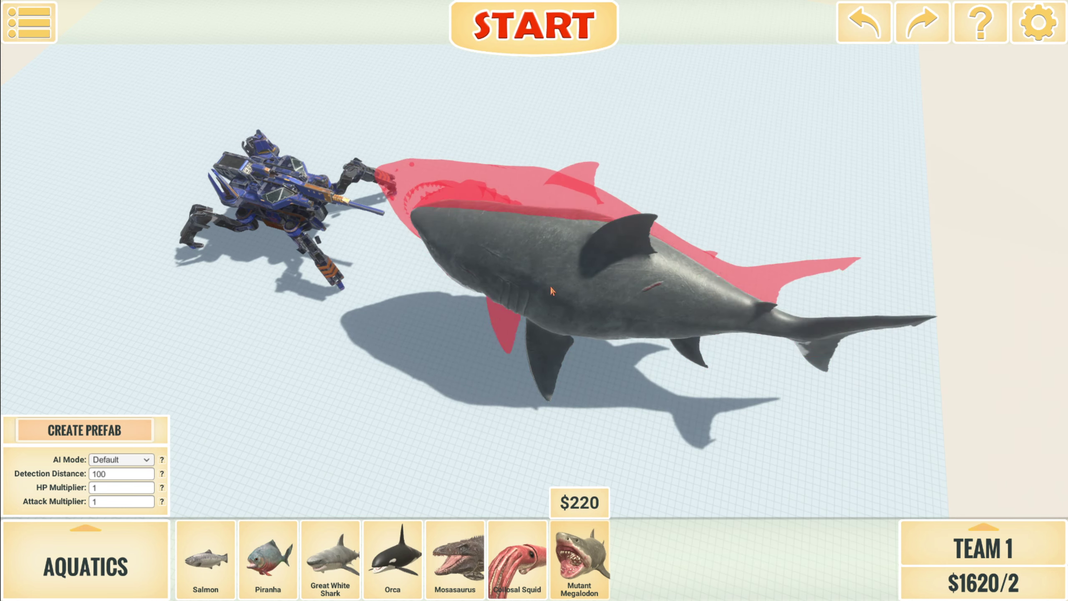
- Switch to Team 2 and place the Mutant Megalodon there
left_click(985, 470)
left_click(584, 349)
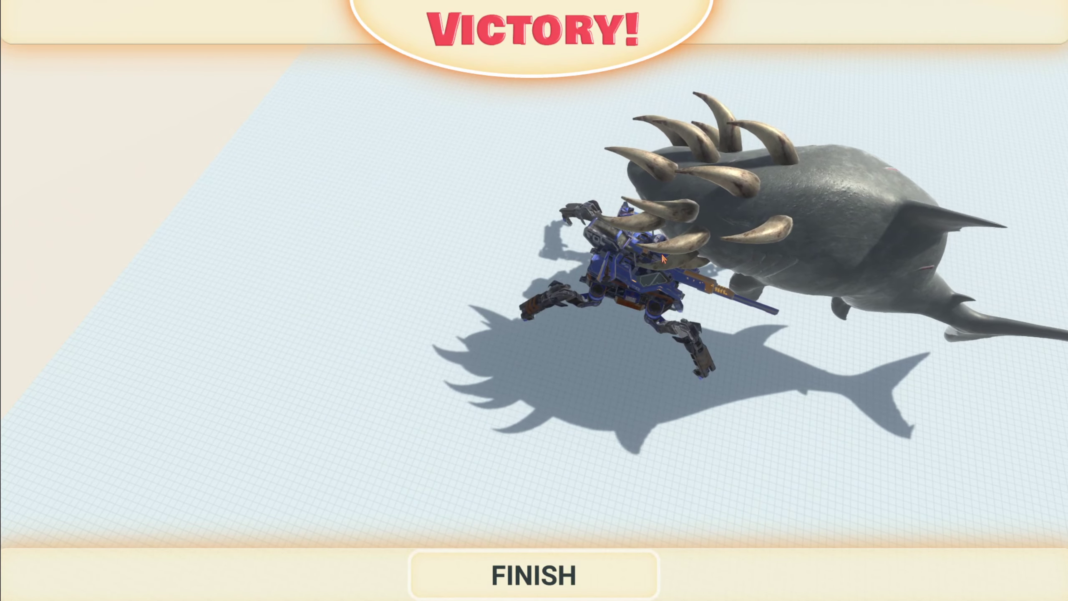
left_click(550, 578)
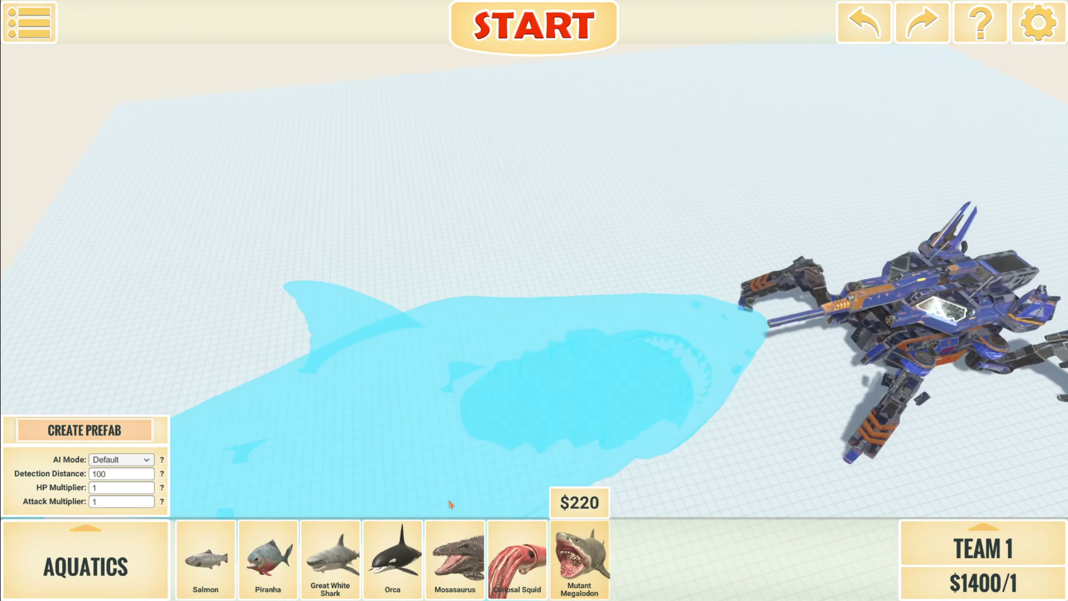
left_click(149, 580)
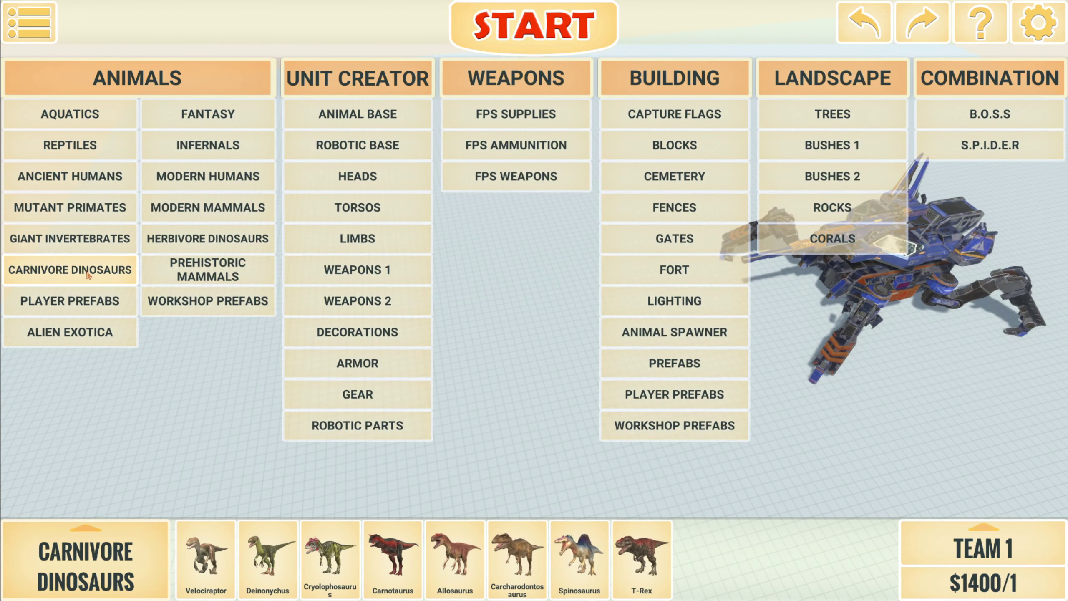
left_click(84, 121)
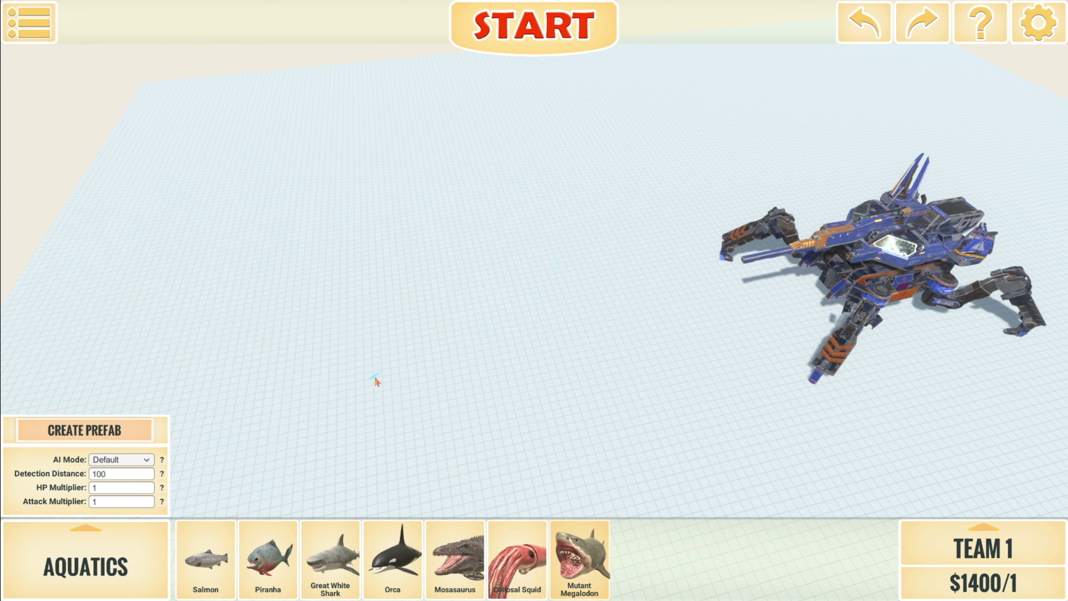
scroll(375, 377, "up", 3)
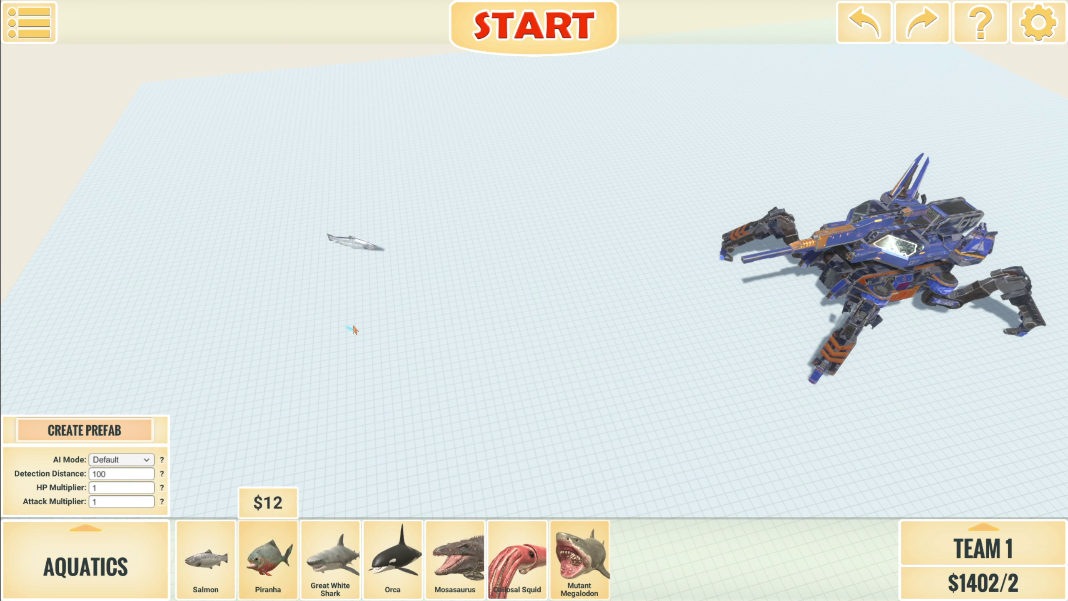
scroll(359, 310, "up", 2)
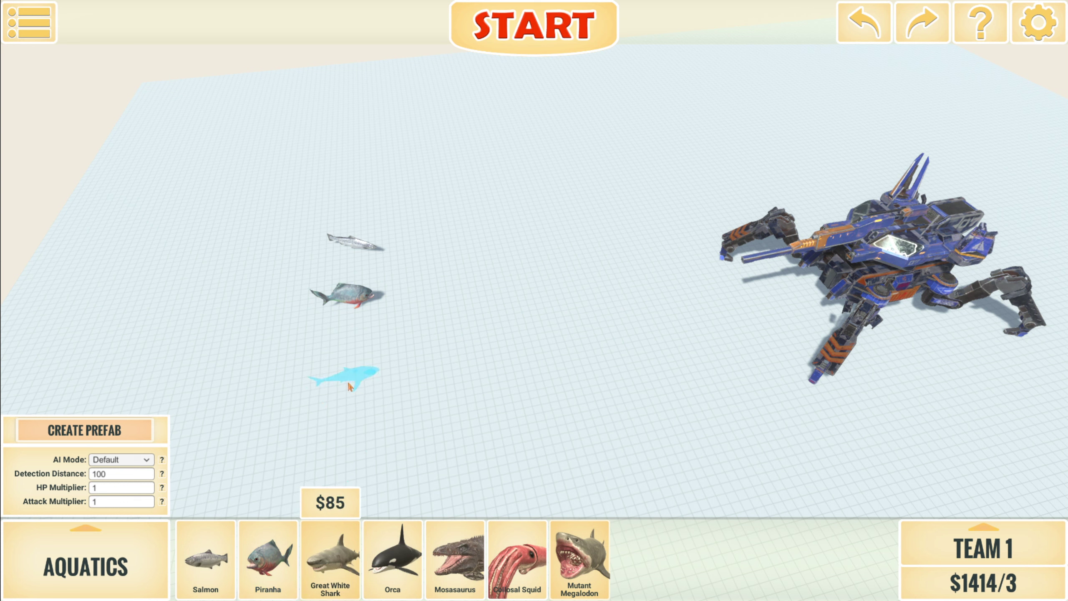
scroll(348, 370, "up", 2)
scroll(345, 373, "up", 3)
scroll(346, 373, "up", 2)
scroll(346, 378, "up", 1)
- Place the enlarged Great White Shark, pick the Orca, and tilt the next creature preview steeply
left_click(345, 377)
left_click(393, 555)
key("s")
scroll(455, 363, "up", 1)
scroll(451, 346, "up", 2)
scroll(443, 330, "up", 3)
scroll(451, 317, "up", 3)
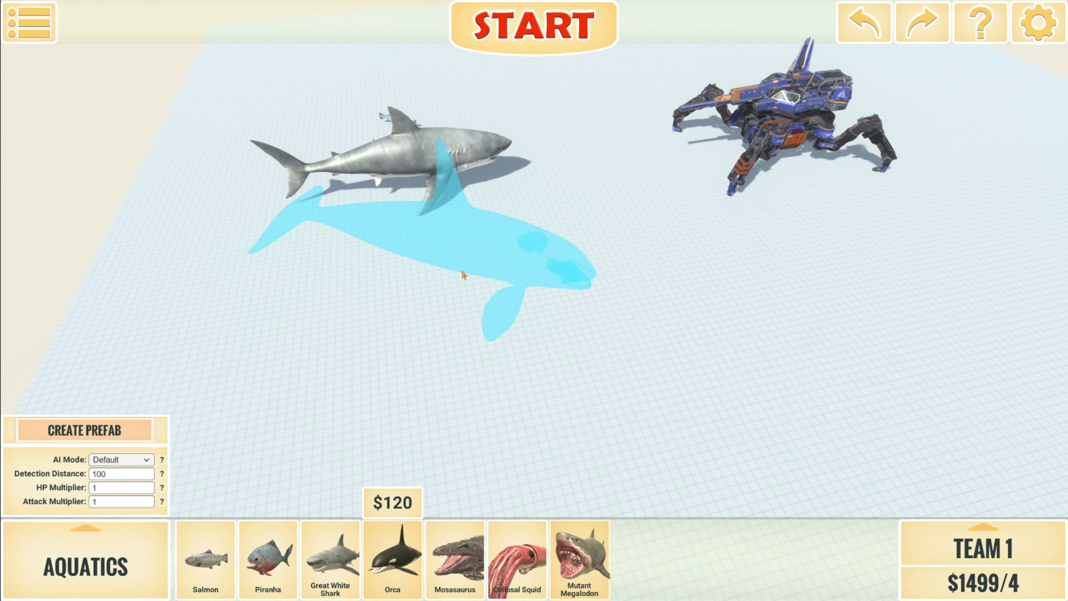
scroll(462, 274, "up", 2)
left_click(455, 557)
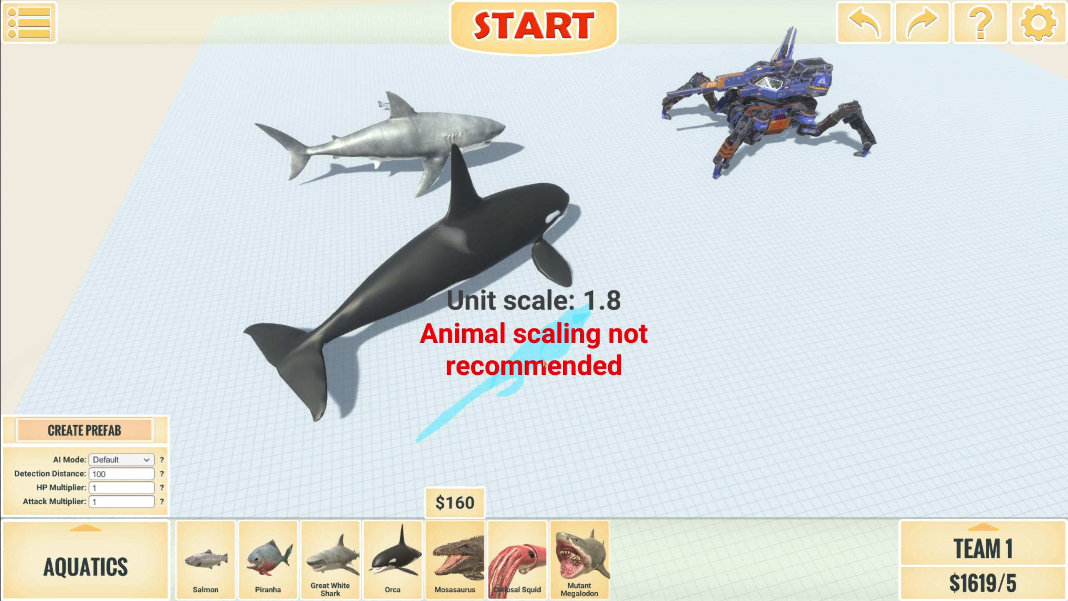
left_click(568, 386)
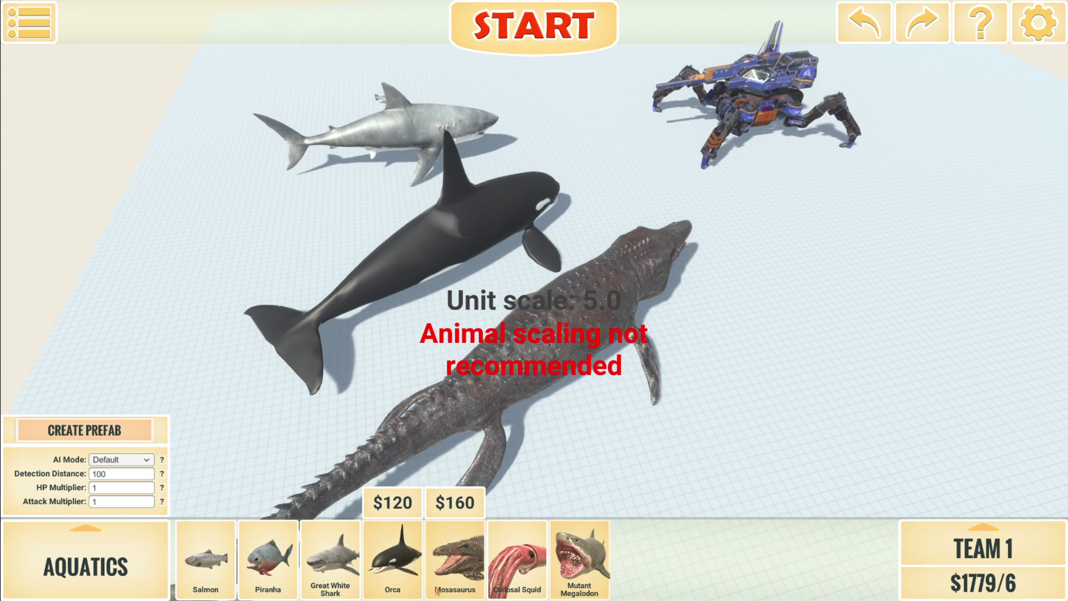
left_click(542, 576)
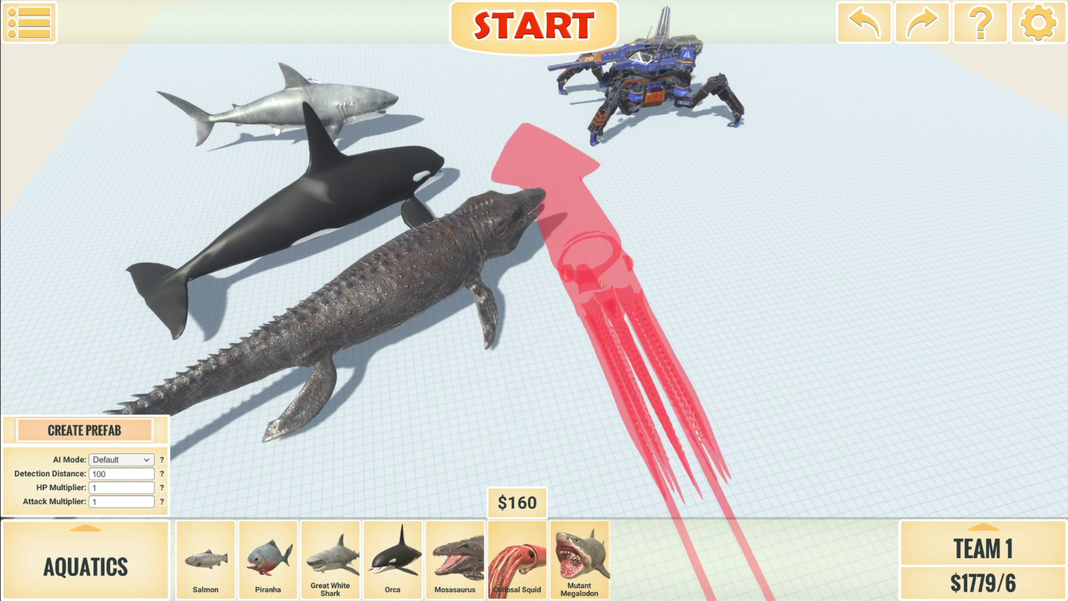
key("e")
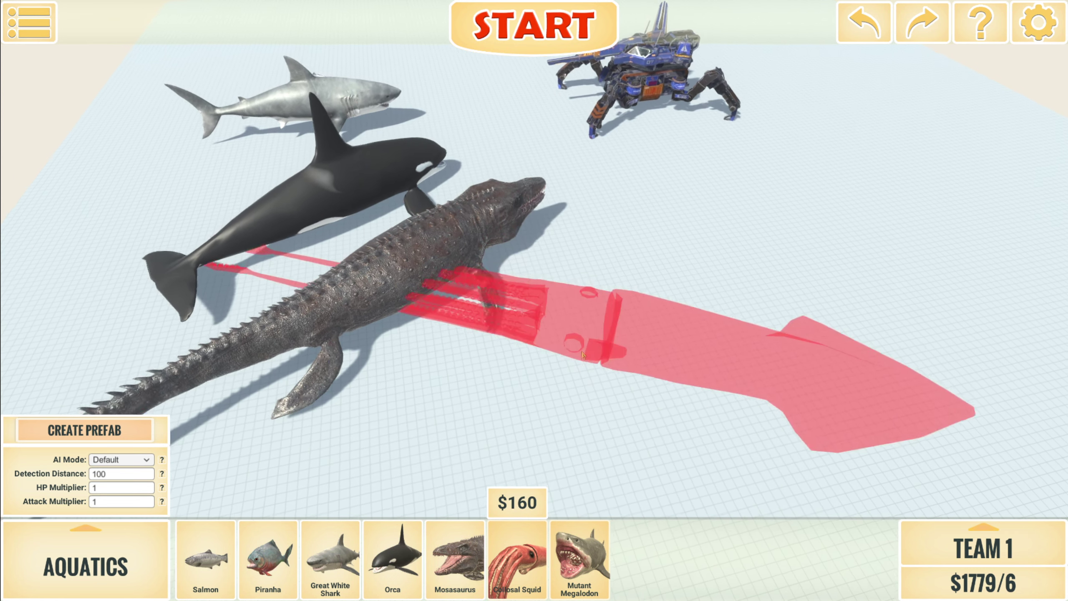
key("e")
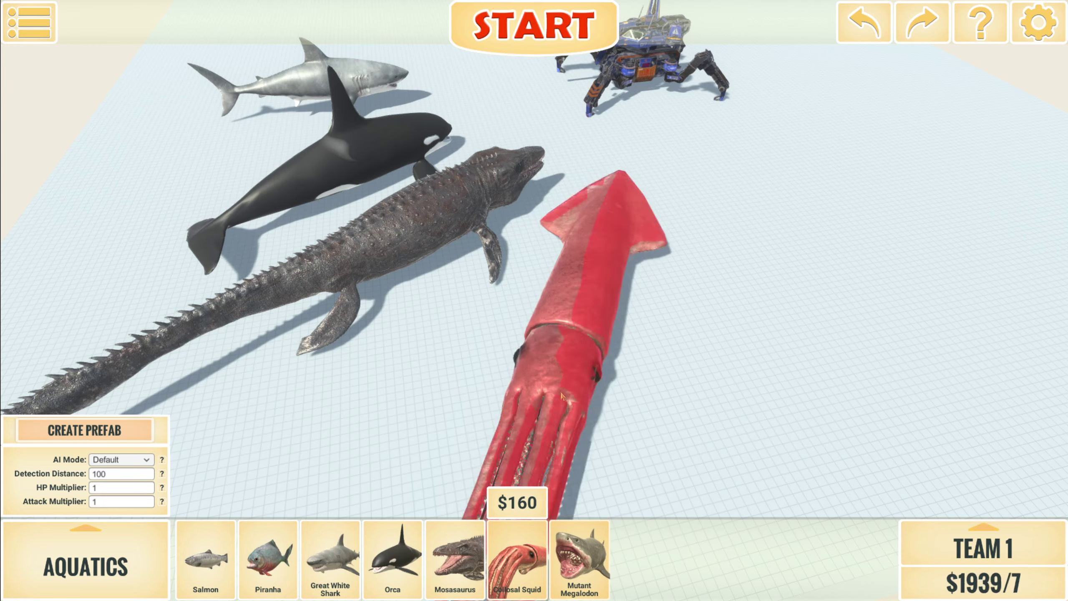
left_click(561, 399)
left_click(579, 560)
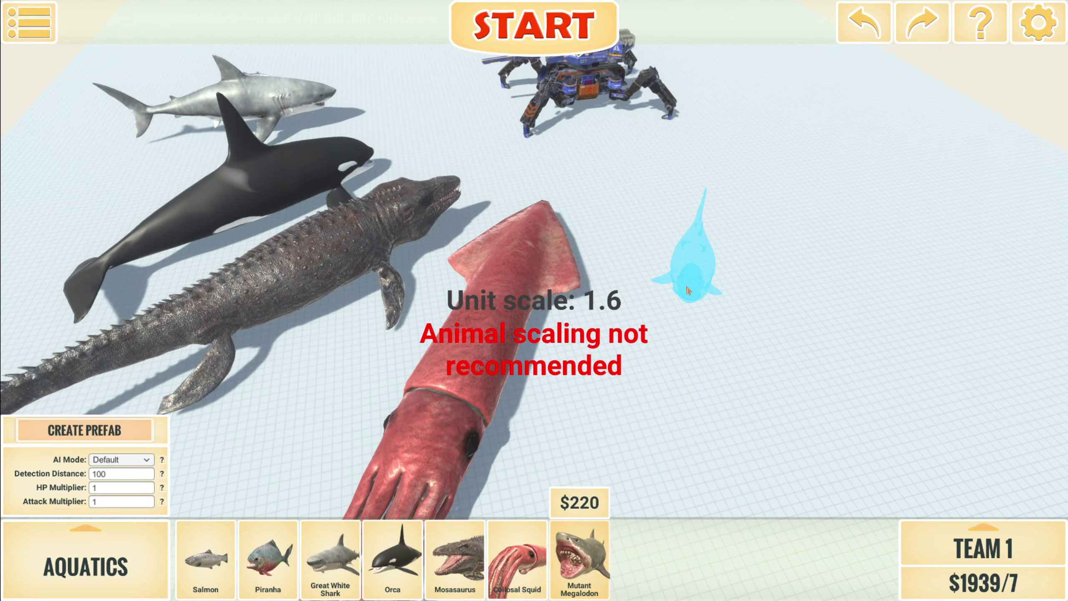
key("e")
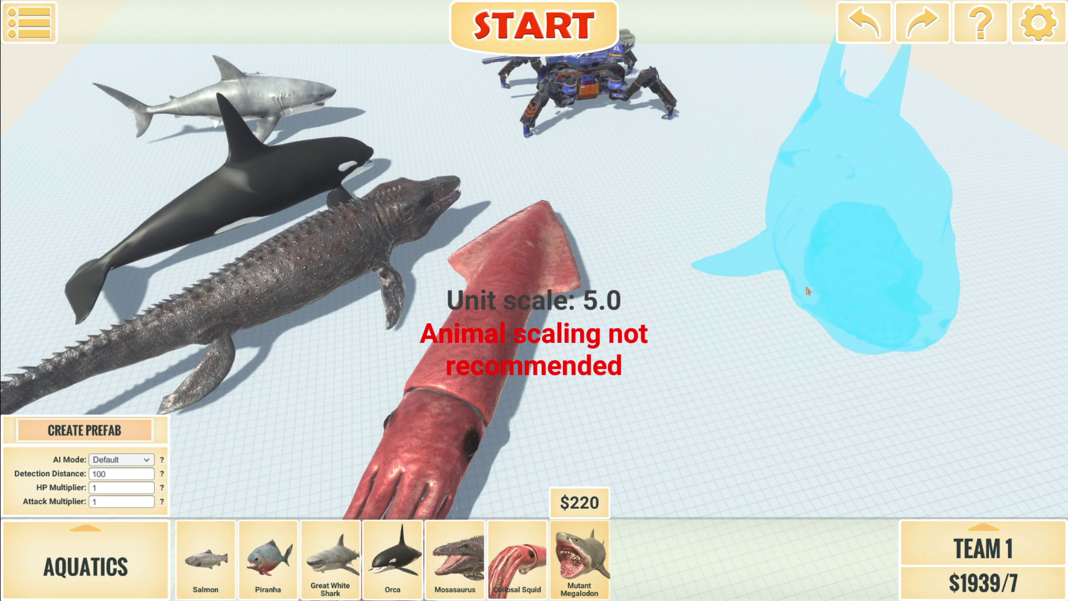
key("e")
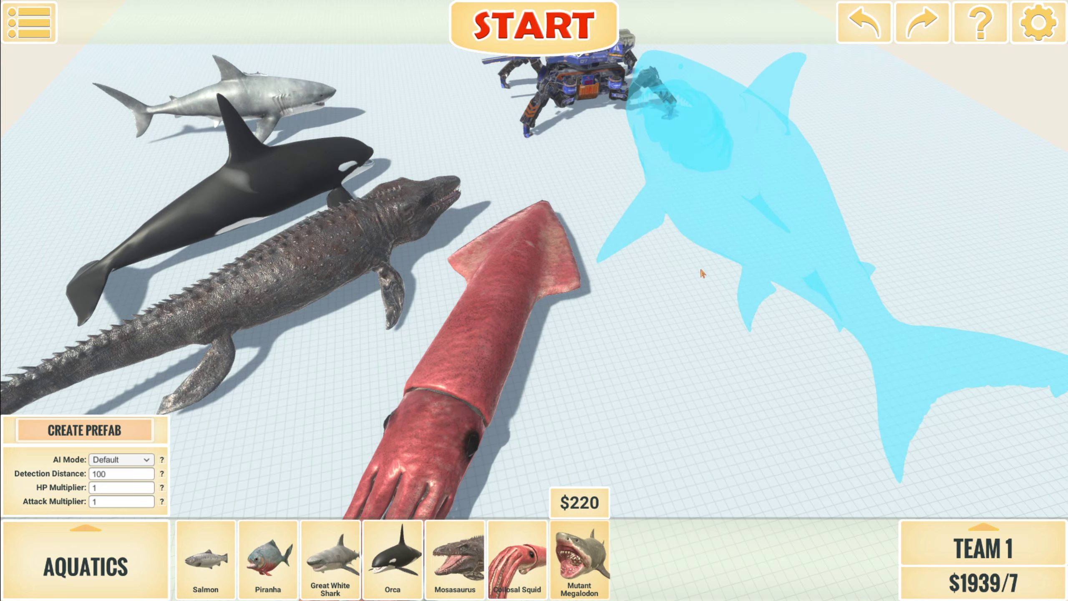
left_click(738, 369)
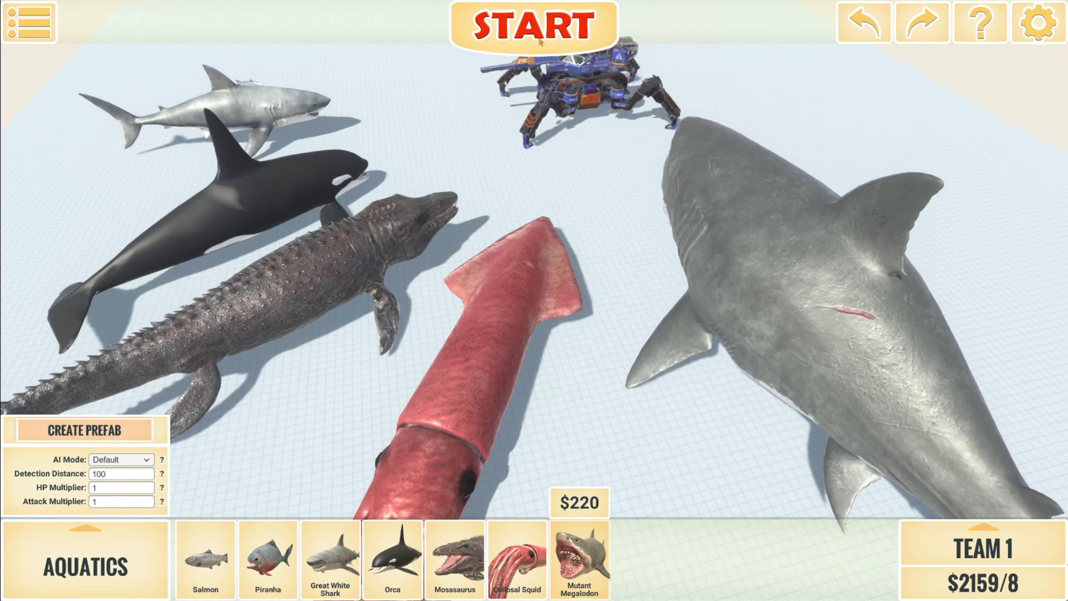
key("Tab")
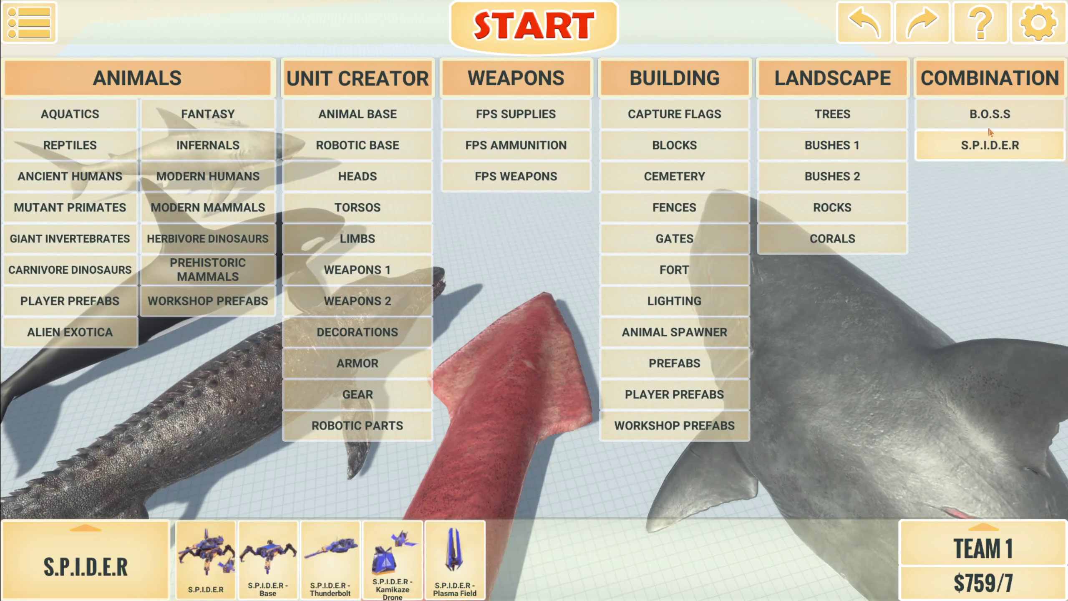
left_click(990, 136)
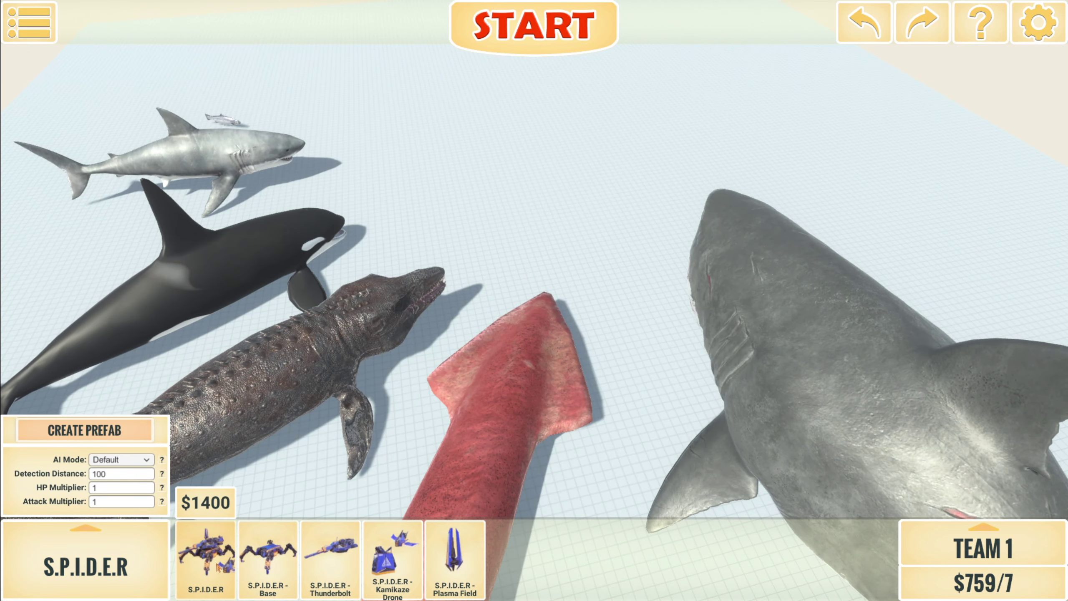
left_click(943, 549)
left_click(887, 470)
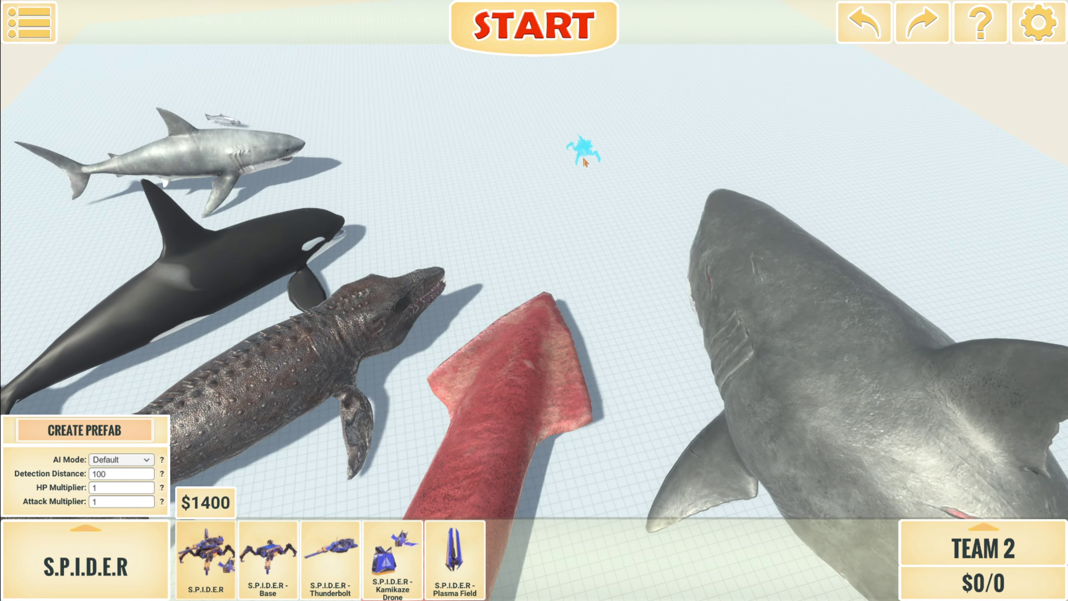
scroll(583, 161, "up", 10)
scroll(584, 161, "up", 10)
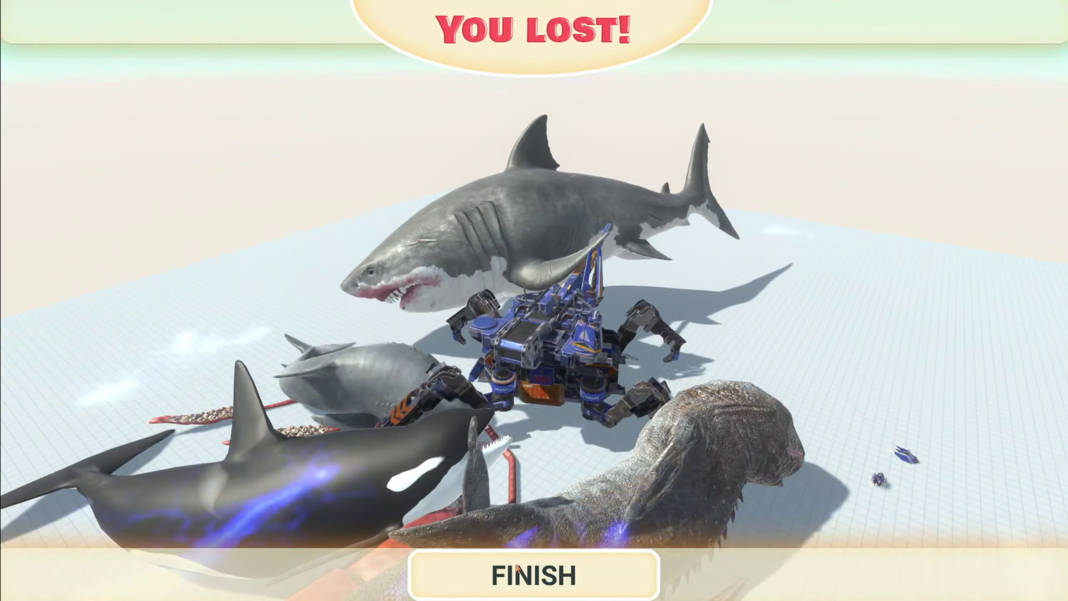
left_click(534, 576)
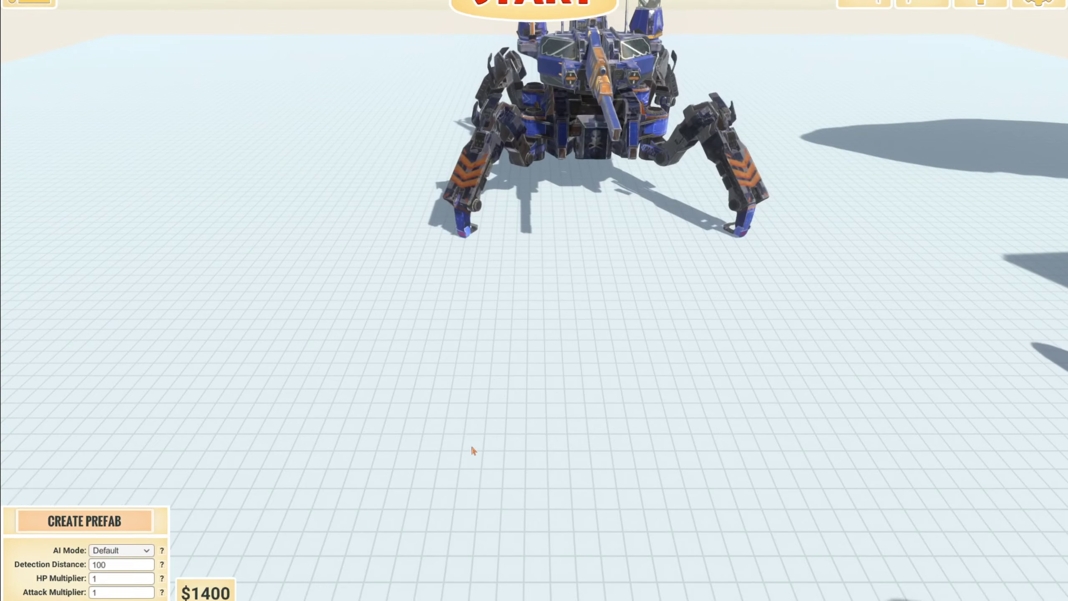
left_click(77, 581)
left_click(208, 300)
left_click(231, 234)
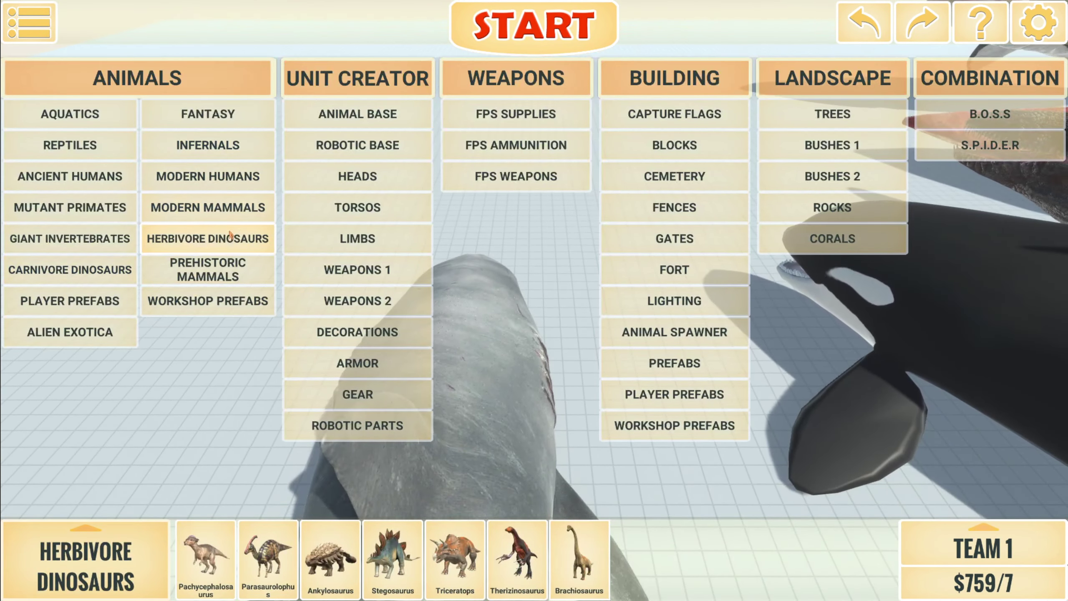
left_click(203, 272)
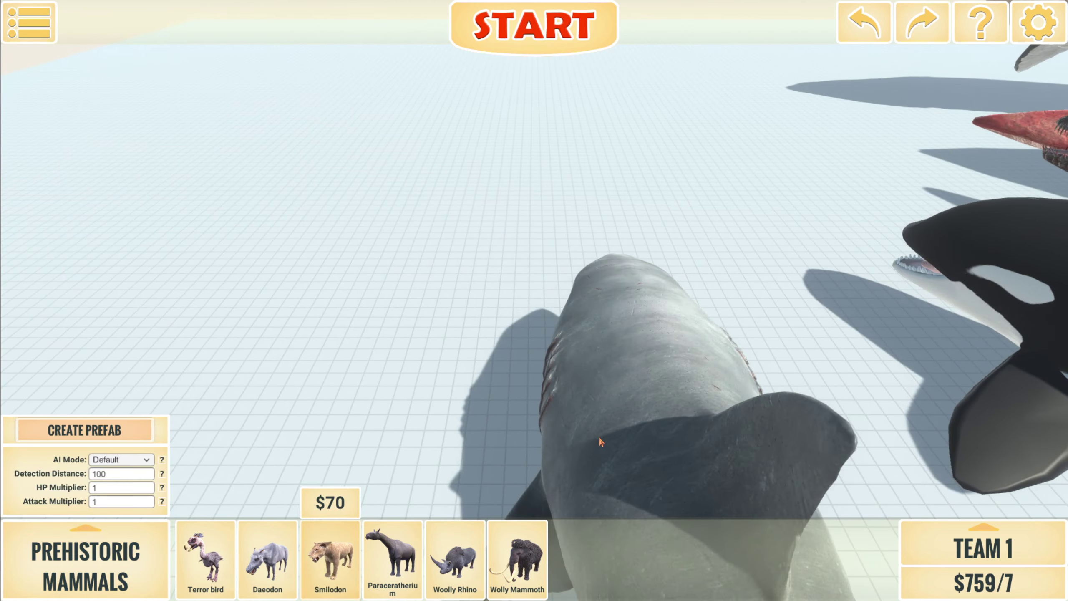
left_click_drag(529, 480, 647, 341)
right_click(647, 341)
right_click(492, 288)
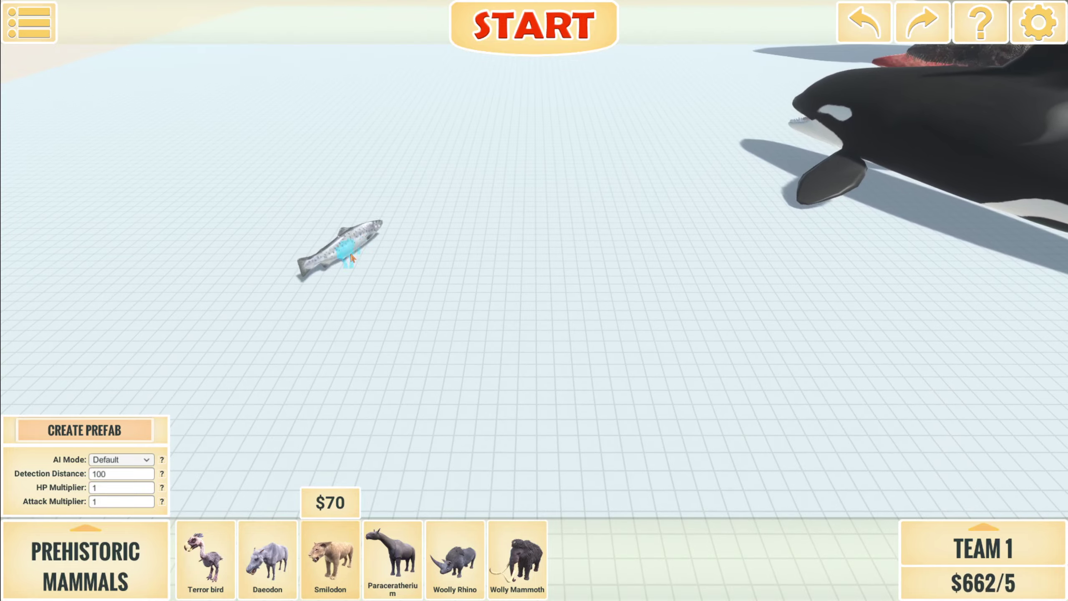
right_click(888, 117)
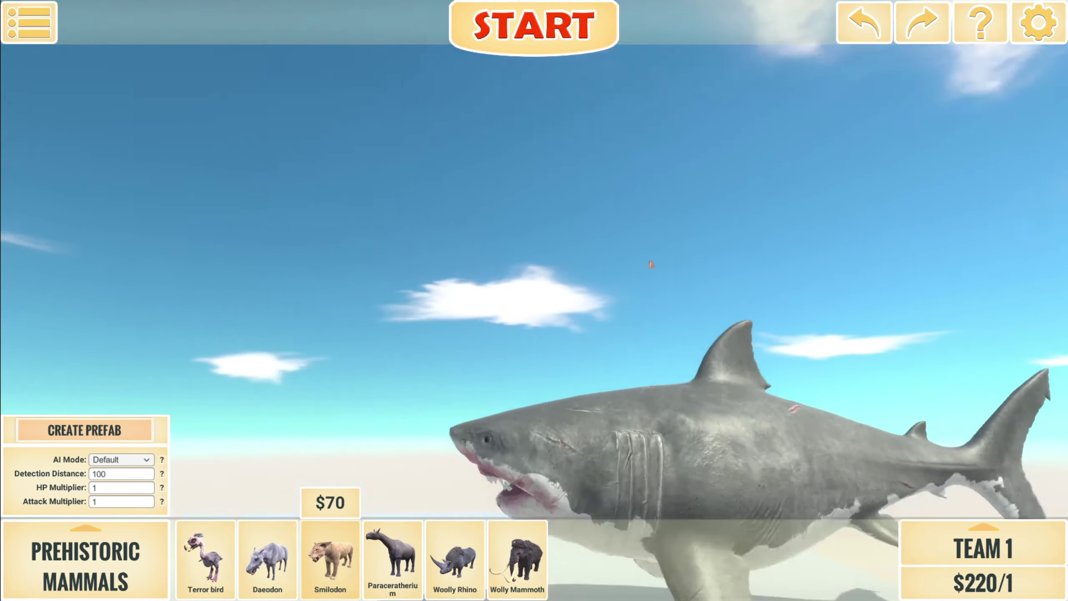
right_click(649, 267)
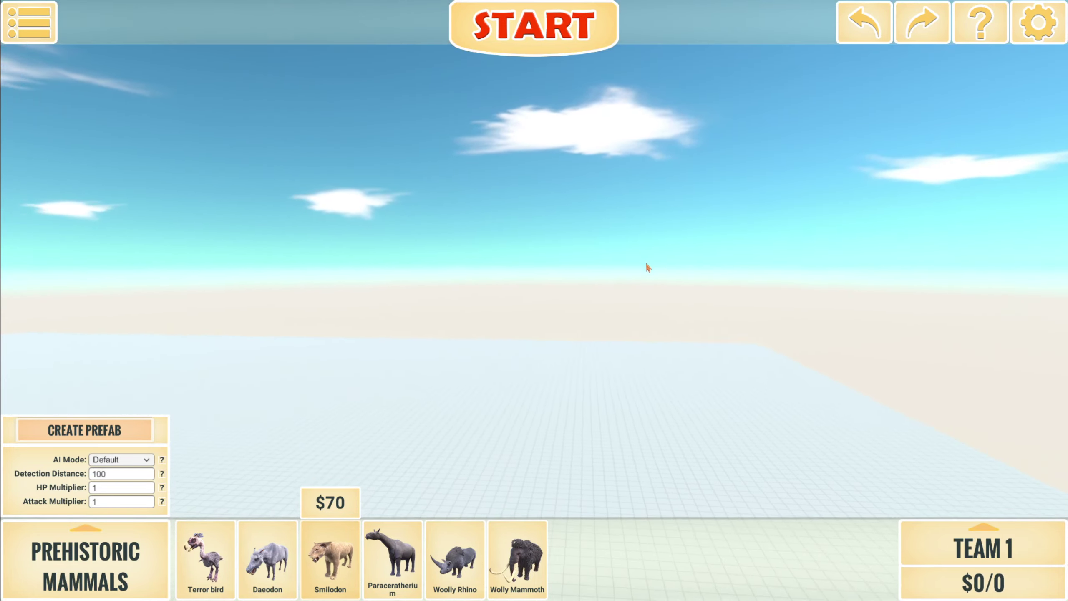
scroll(647, 250, "up", 5)
left_click(649, 247)
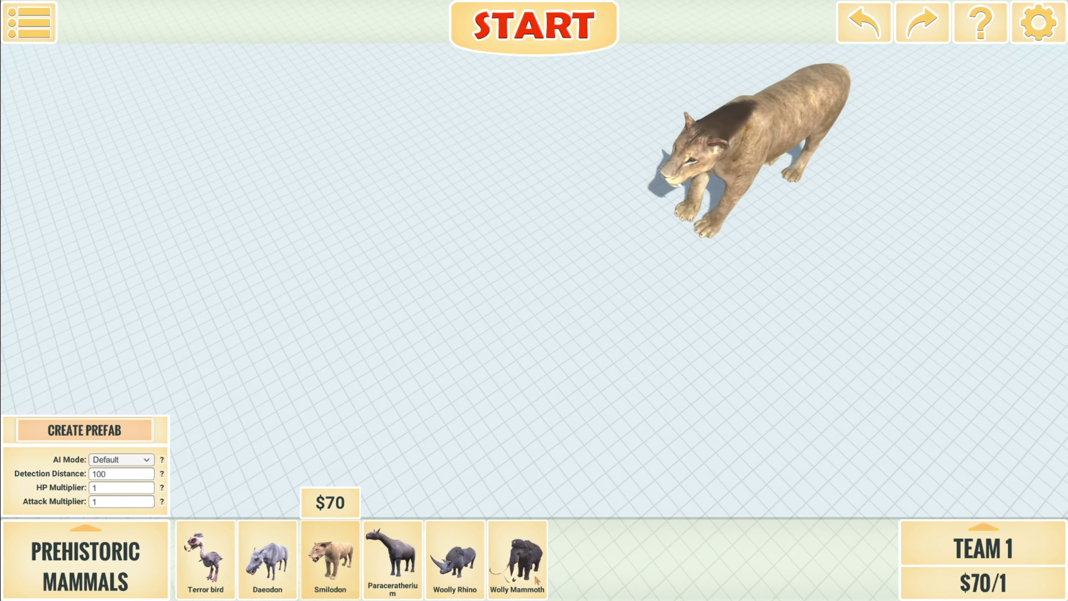
left_click(518, 559)
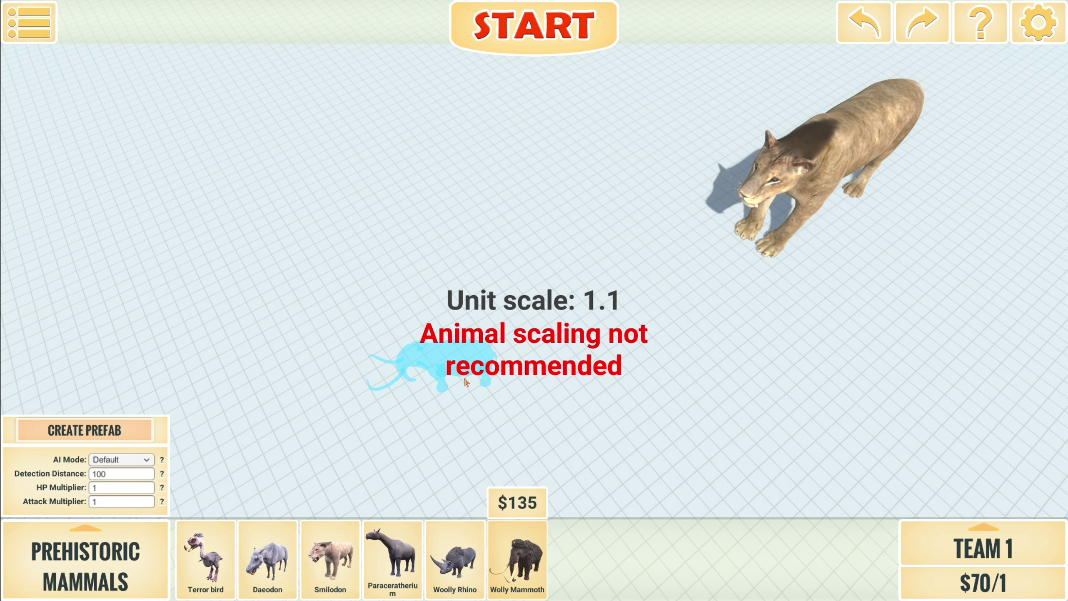
scroll(466, 381, "up", 10)
scroll(468, 378, "up", 10)
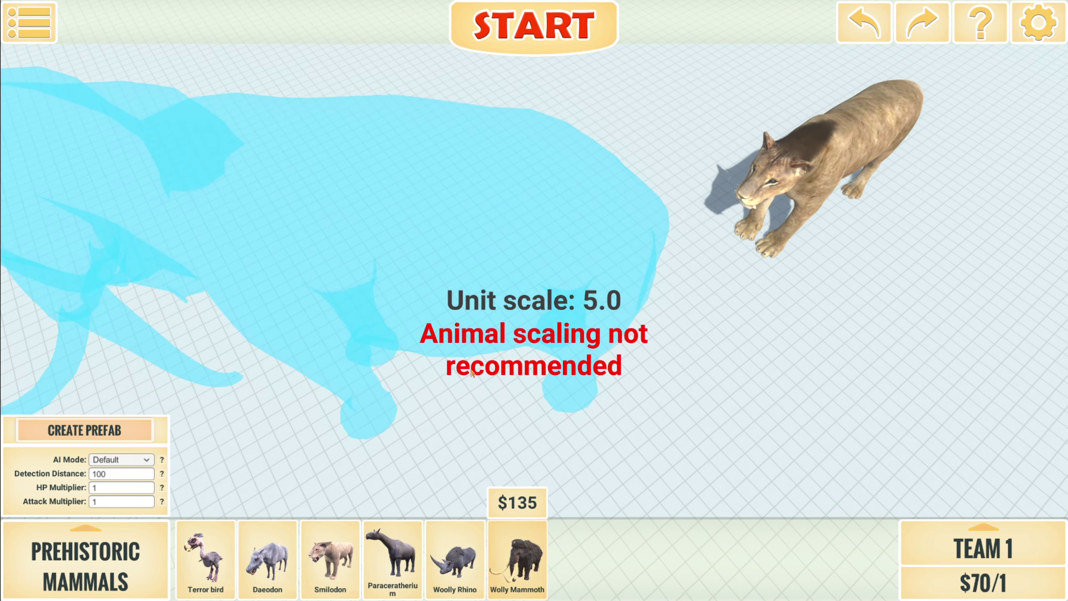
left_click(392, 507)
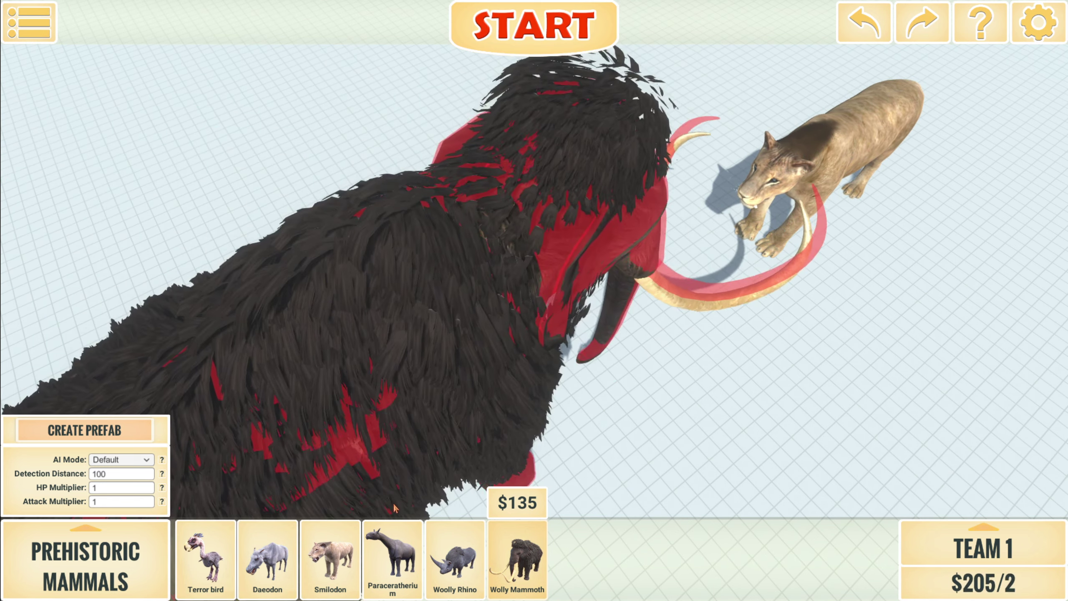
- Move the woolly mammoth from Team 1 to Team 2 and watch its fight with the Smilodon
right_click(409, 434)
left_click(983, 549)
left_click(975, 470)
left_click(784, 437)
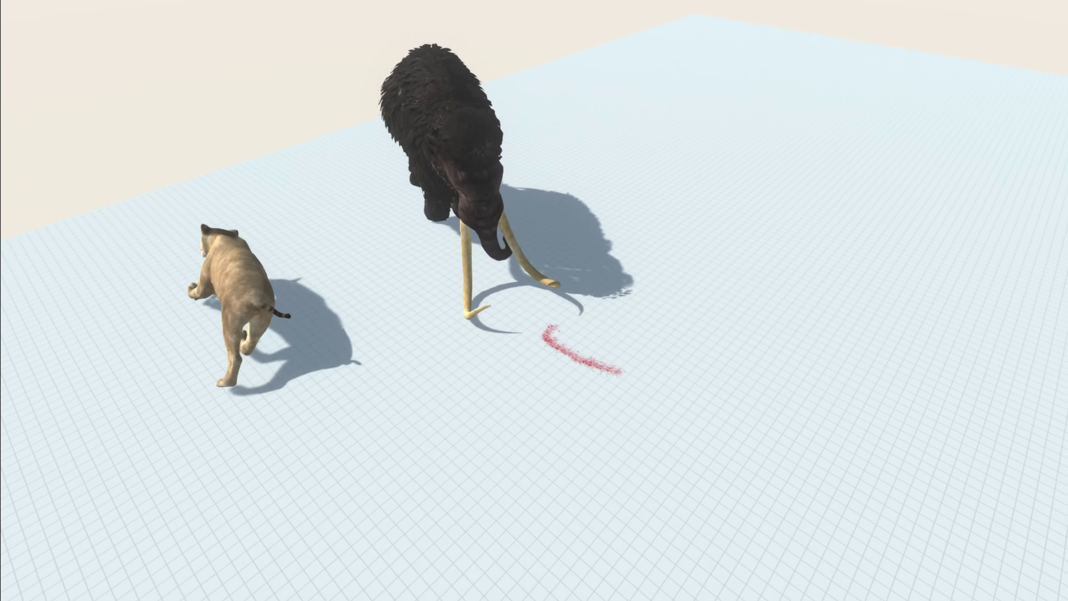
left_click(246, 212)
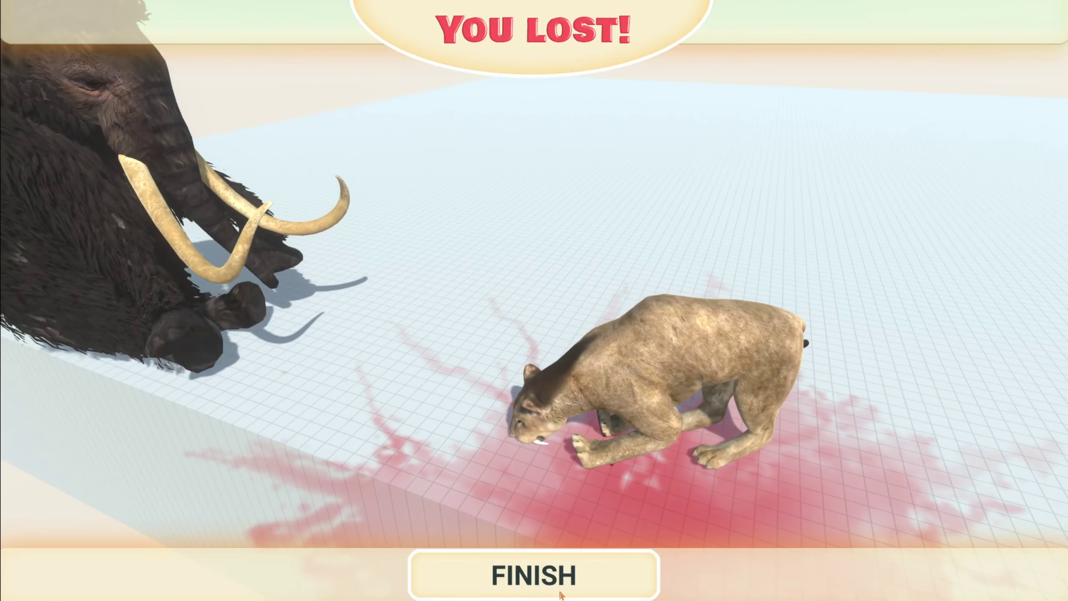
- Finish the lost battle and return to the editor
left_click(564, 584)
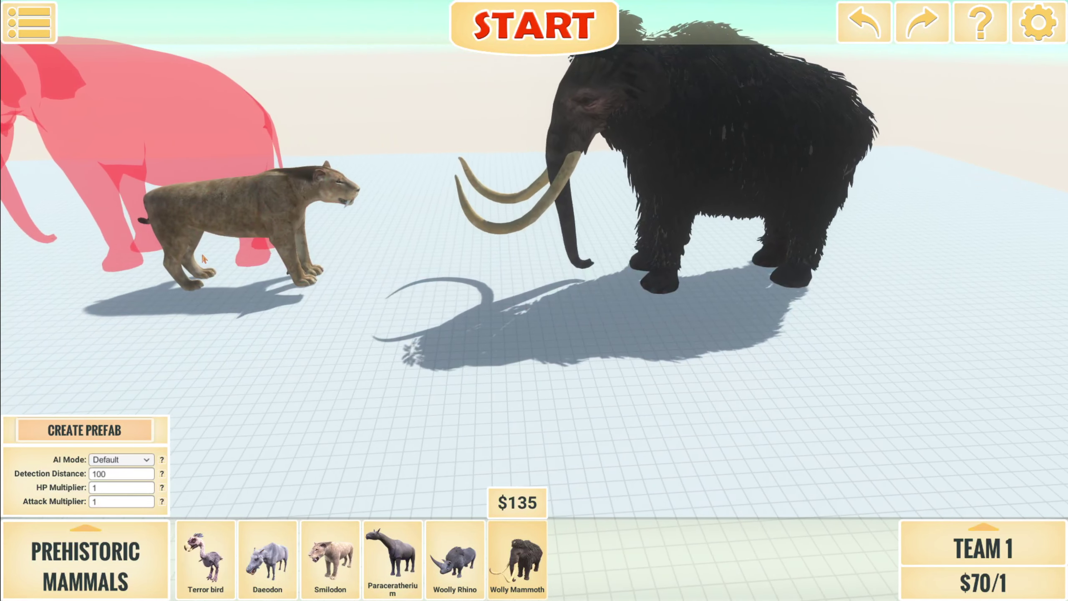
right_click(681, 124)
right_click(269, 220)
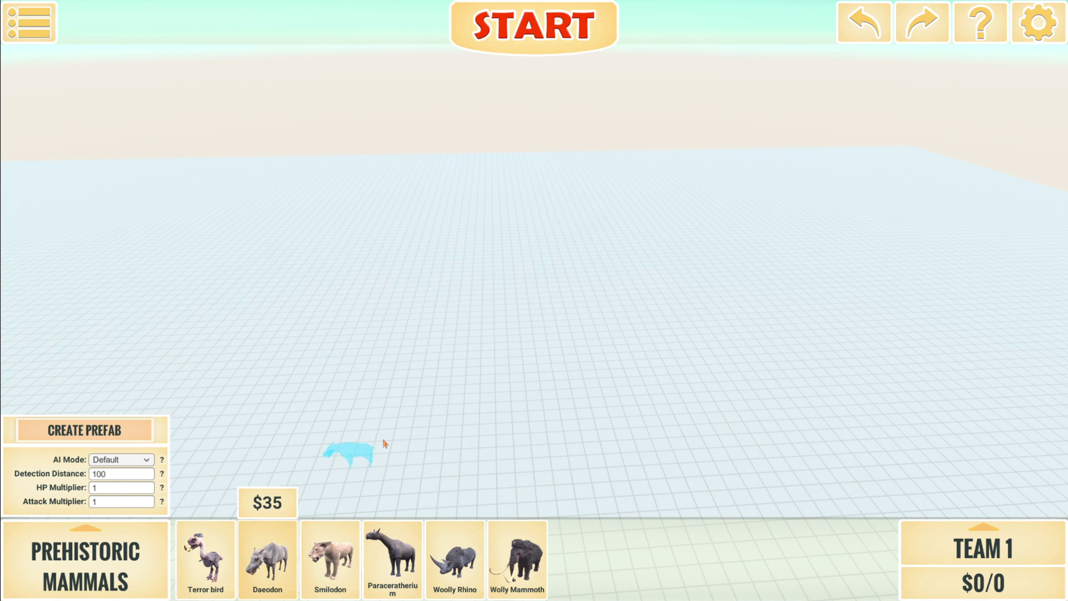
scroll(470, 376, "up", 10)
scroll(472, 376, "up", 5)
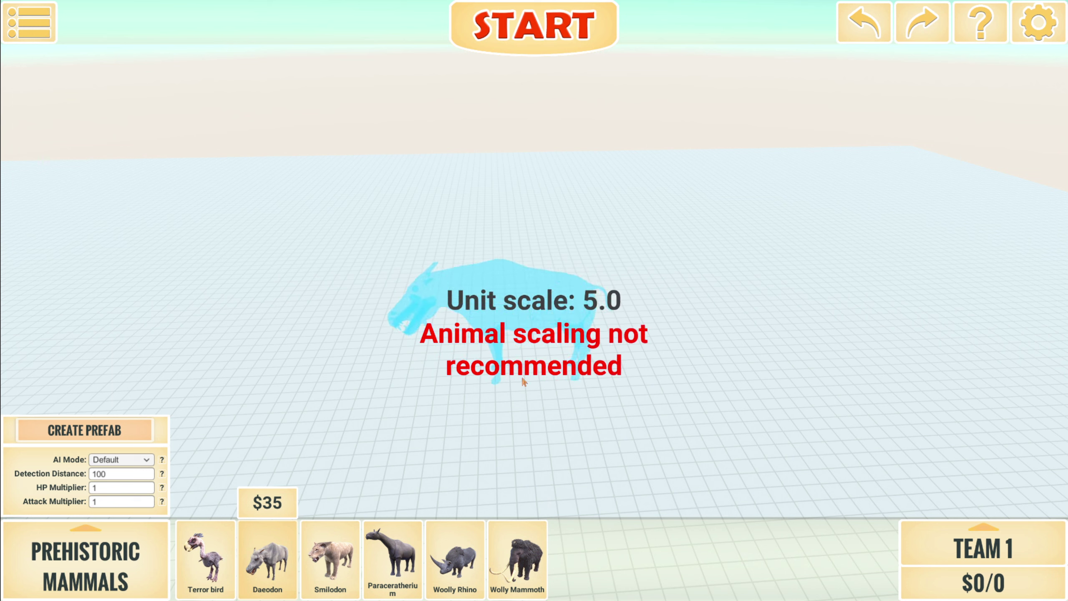
left_click(950, 552)
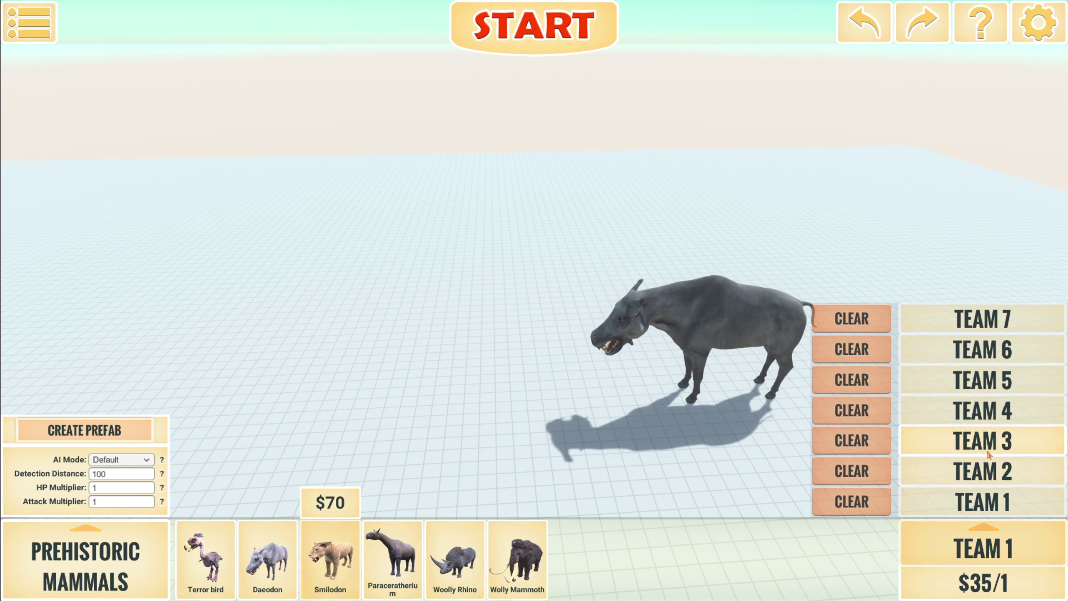
left_click(973, 470)
scroll(442, 434, "up", 3)
scroll(430, 434, "up", 9)
scroll(427, 436, "up", 5)
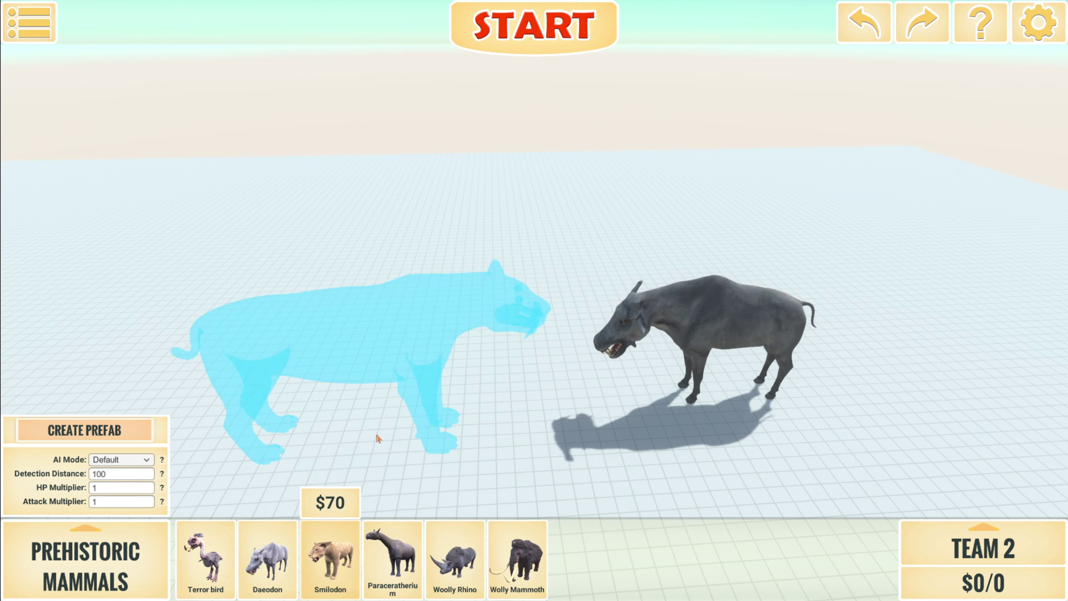
- Place the Smilodon for Team 2 and start the fight against the Daeodon
left_click(320, 428)
left_click(510, 17)
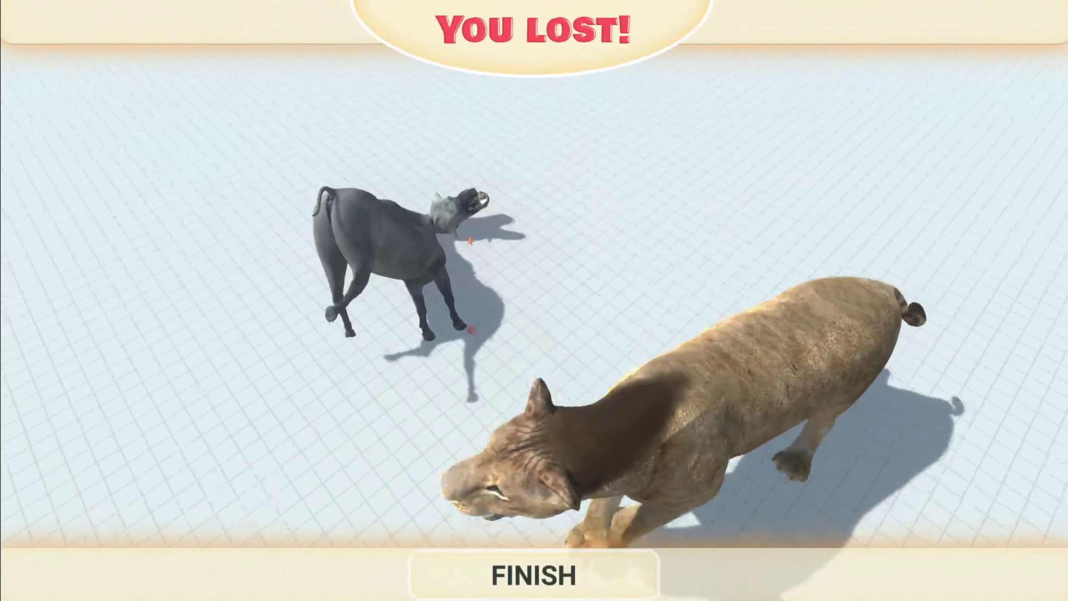
- Close the battle results screen to return to the editor
left_click(545, 570)
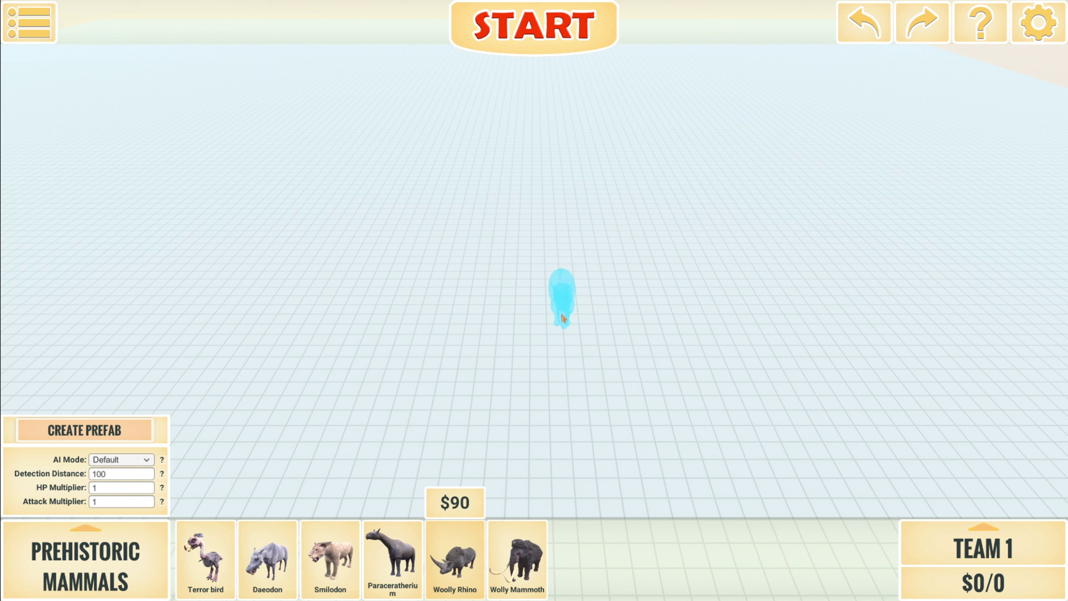
scroll(562, 312, "up", 3)
scroll(556, 315, "up", 5)
scroll(551, 319, "up", 5)
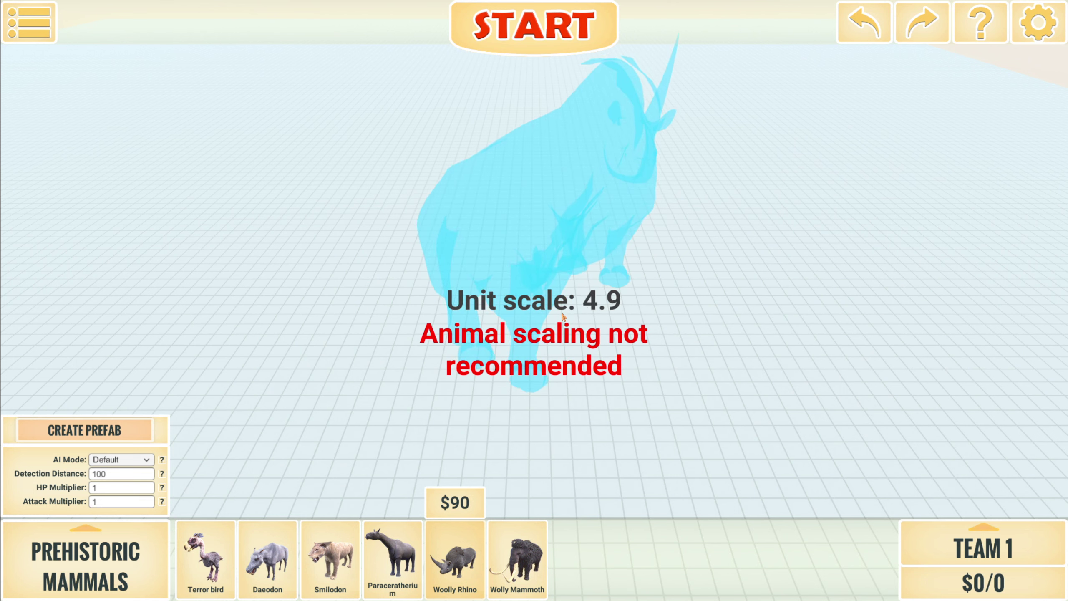
- Rotate the unit preview to face another direction
key("e")
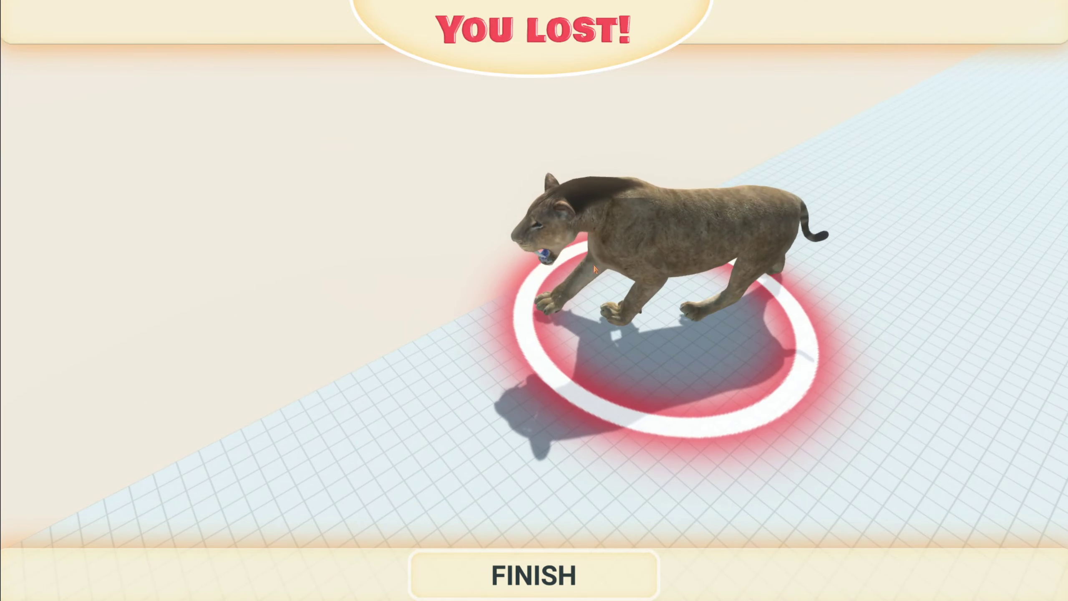
- Dismiss the You Lost screen and go back to the editor
left_click(548, 568)
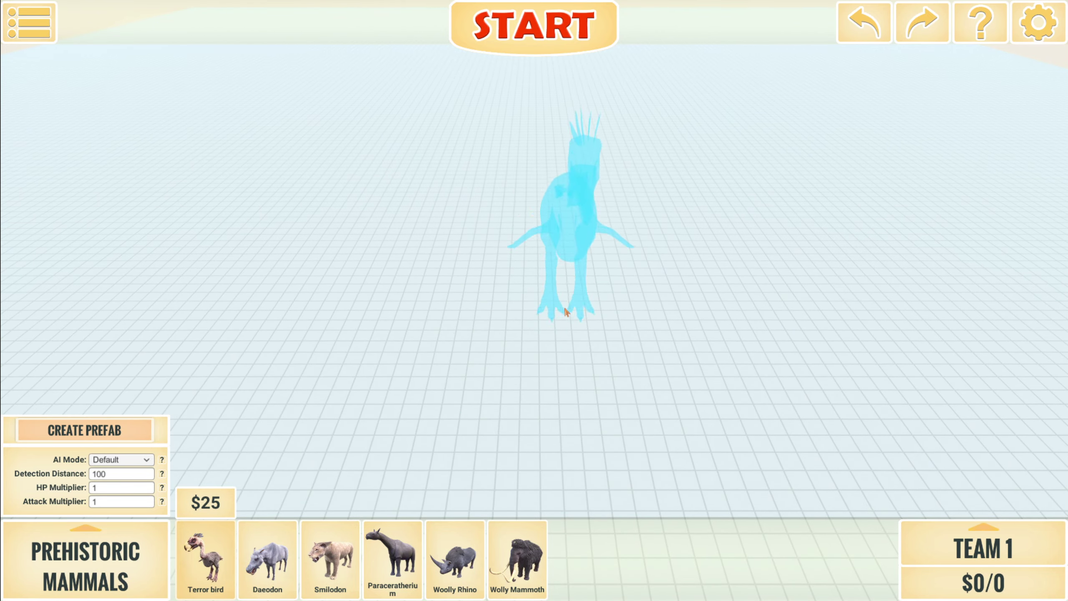
left_click(550, 254)
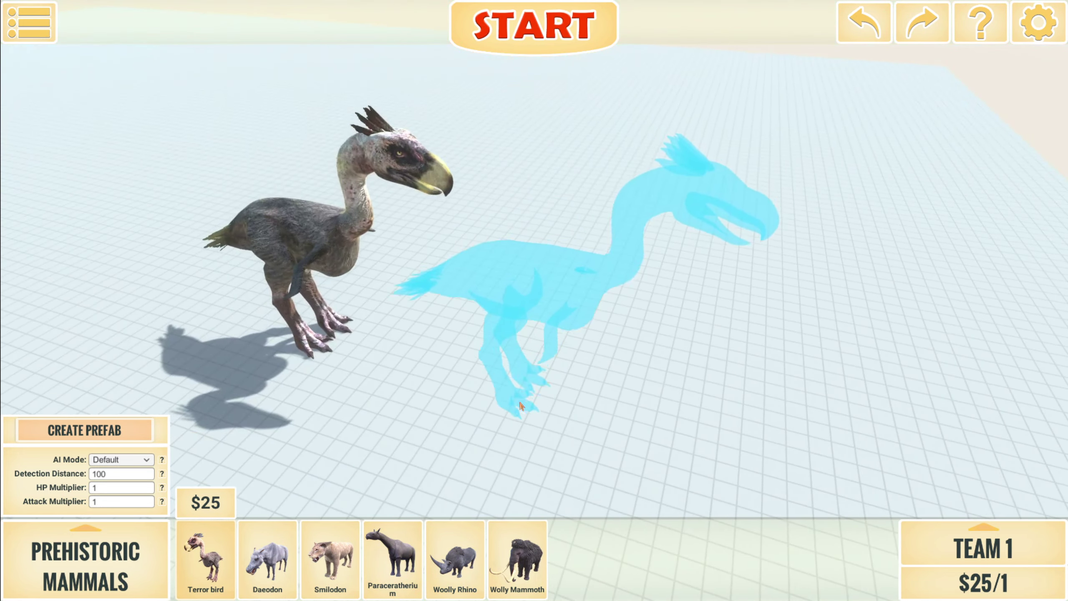
left_click(392, 555)
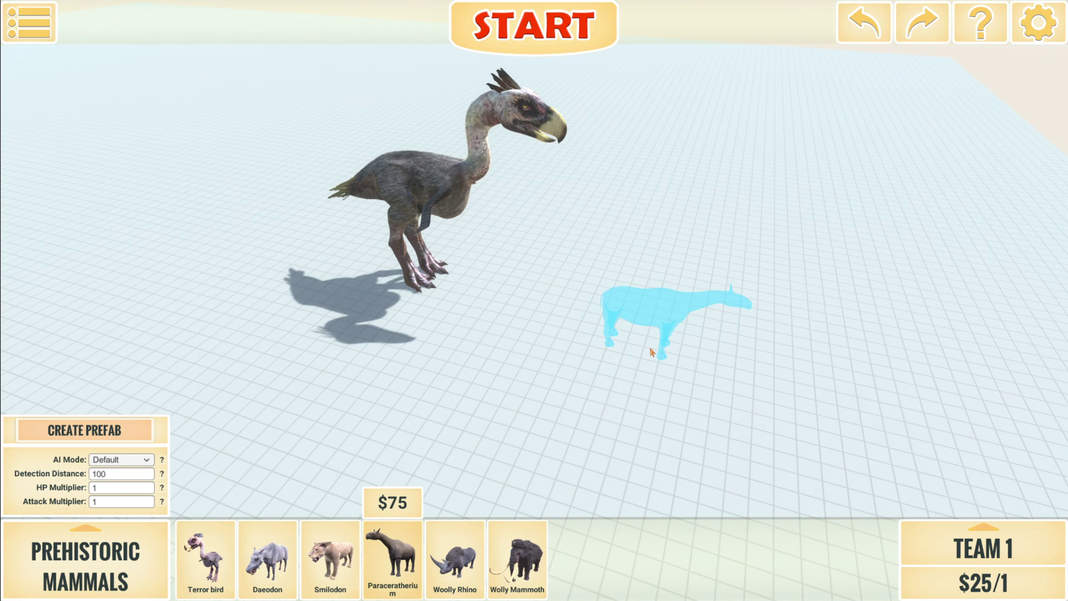
scroll(649, 345, "up", 7)
scroll(650, 344, "up", 9)
scroll(726, 331, "up", 4)
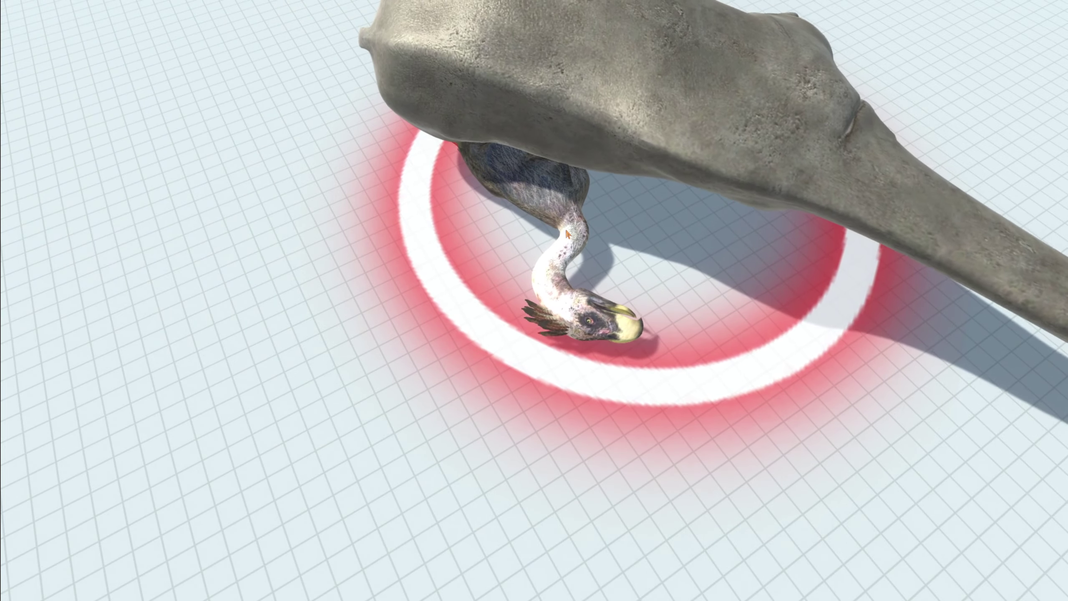
key("Escape")
- End the Paraceratherium battle and delete the Terror bird from the grid
left_click(541, 277)
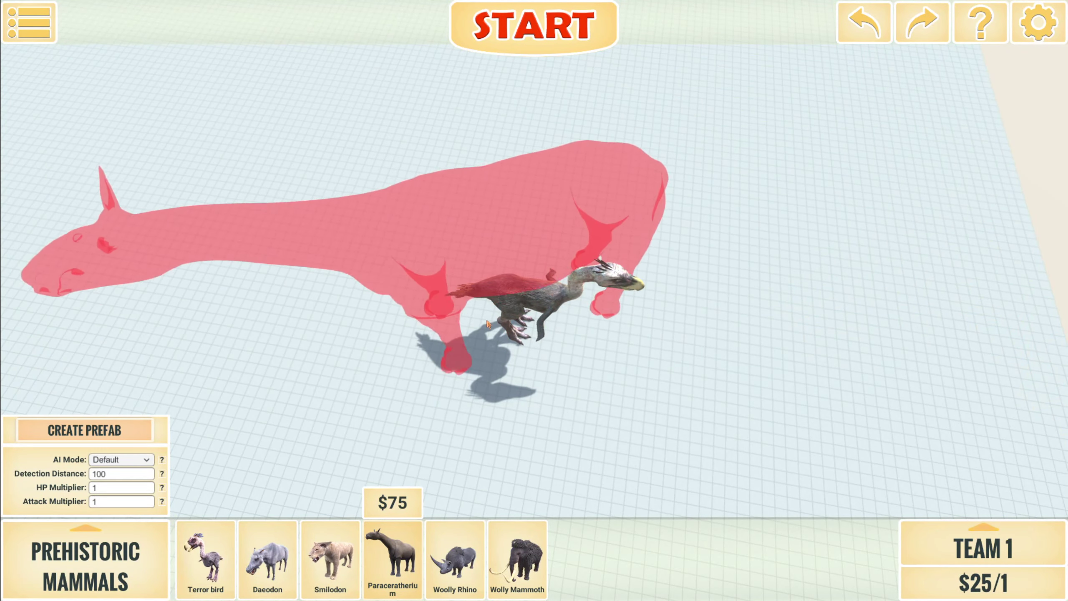
right_click(496, 316)
- Place a pink portal from WEAPONS > FPS SUPPLIES on the grid
left_click(86, 559)
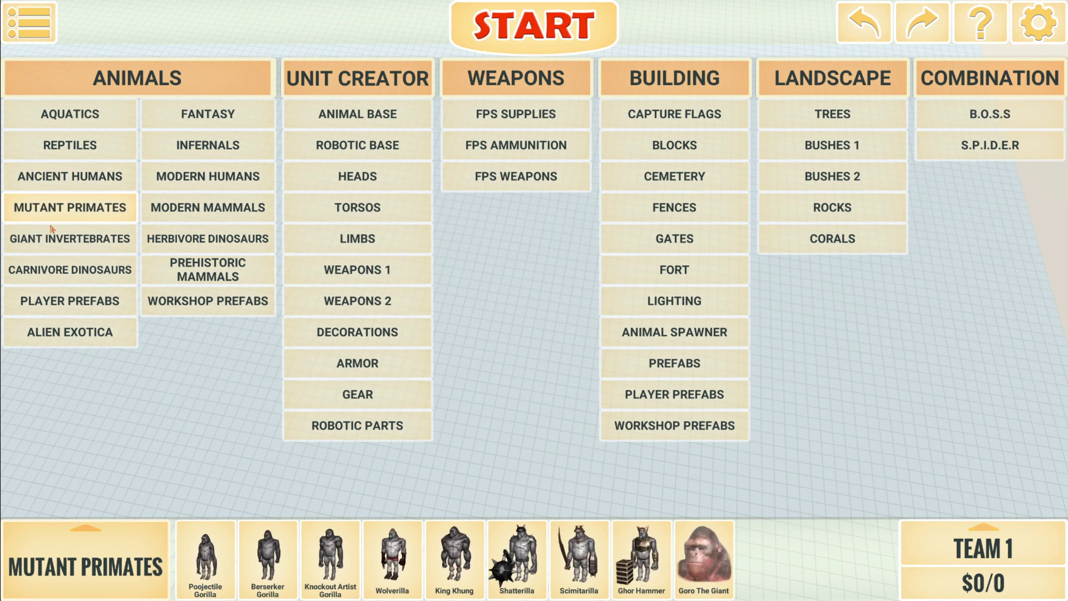
left_click(520, 122)
left_click(267, 559)
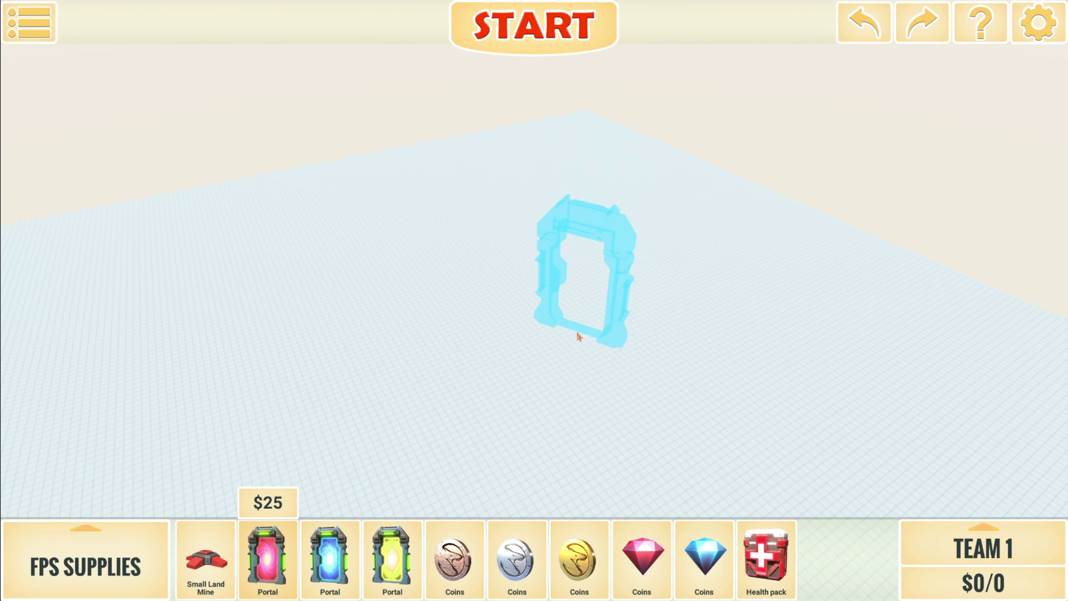
left_click(577, 329)
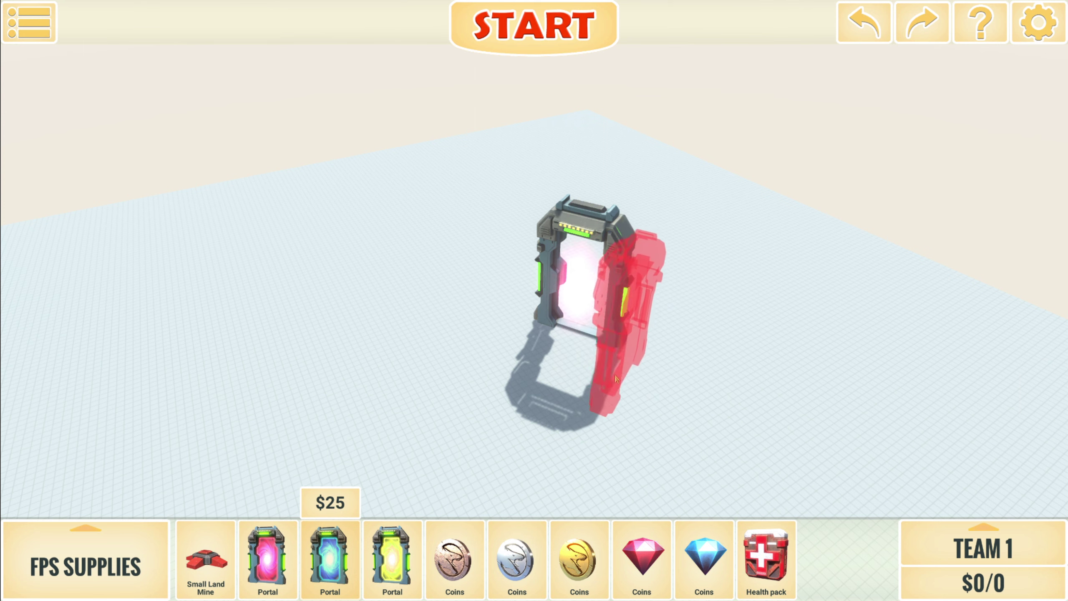
- Add more portals beside the pink one to form a cluster
left_click_drag(556, 455, 632, 463)
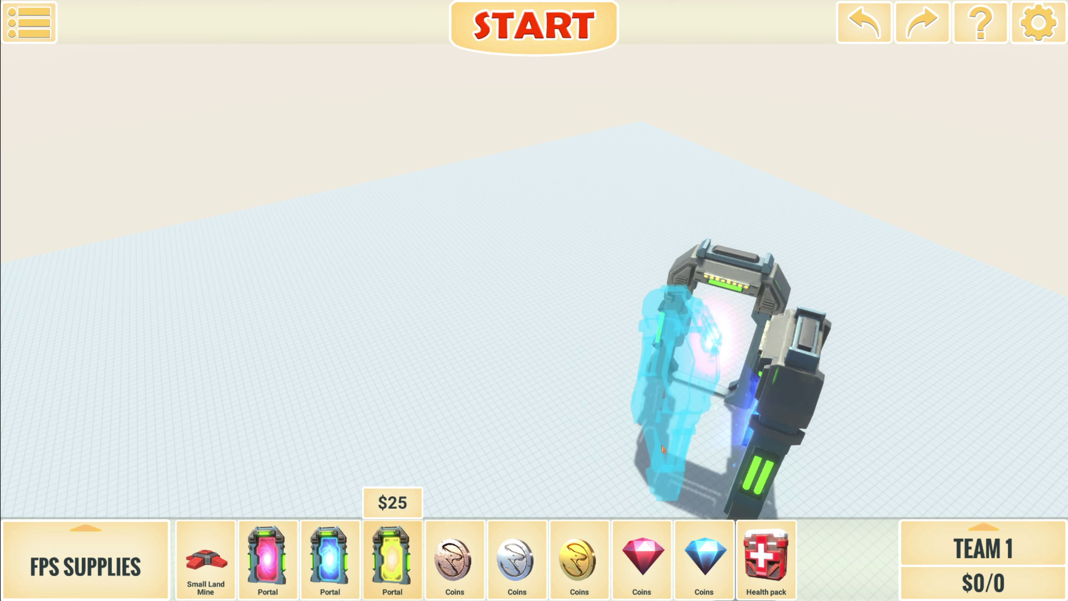
left_click_drag(687, 511, 292, 478)
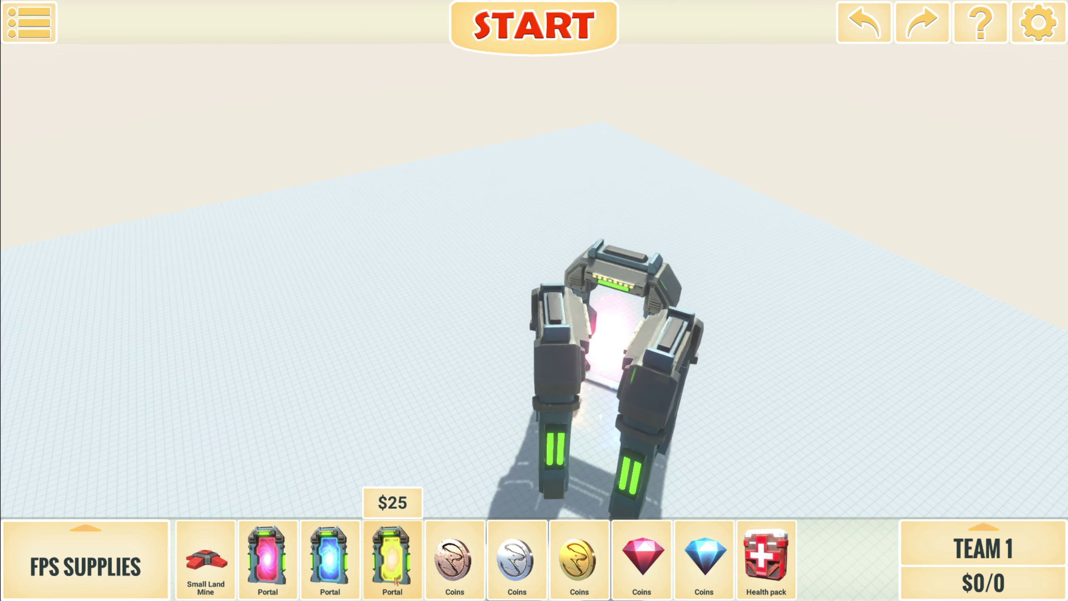
mouse_move(392, 514)
left_mouse_down()
mouse_move(556, 401)
mouse_move(503, 370)
left_mouse_up()
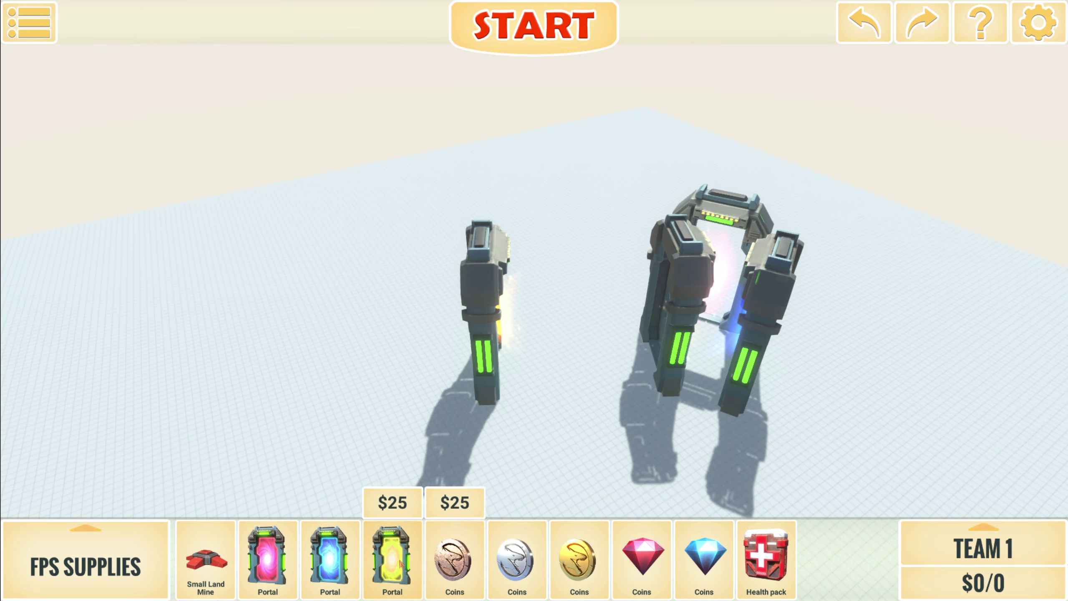
mouse_move(355, 561)
left_mouse_down()
mouse_move(780, 441)
mouse_move(802, 444)
mouse_move(825, 477)
left_mouse_up()
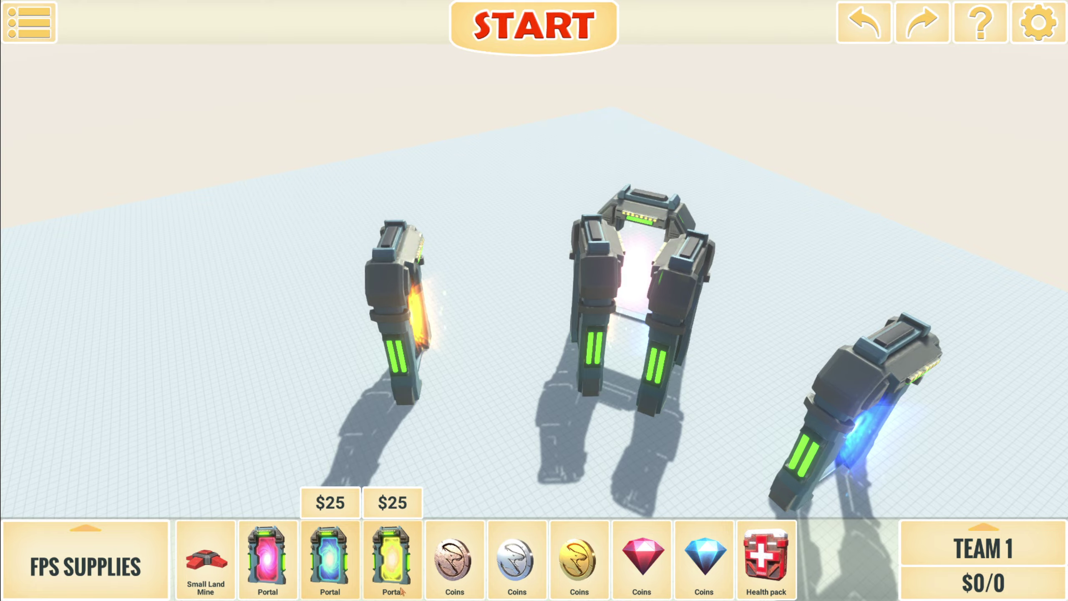
left_click_drag(601, 401, 546, 396)
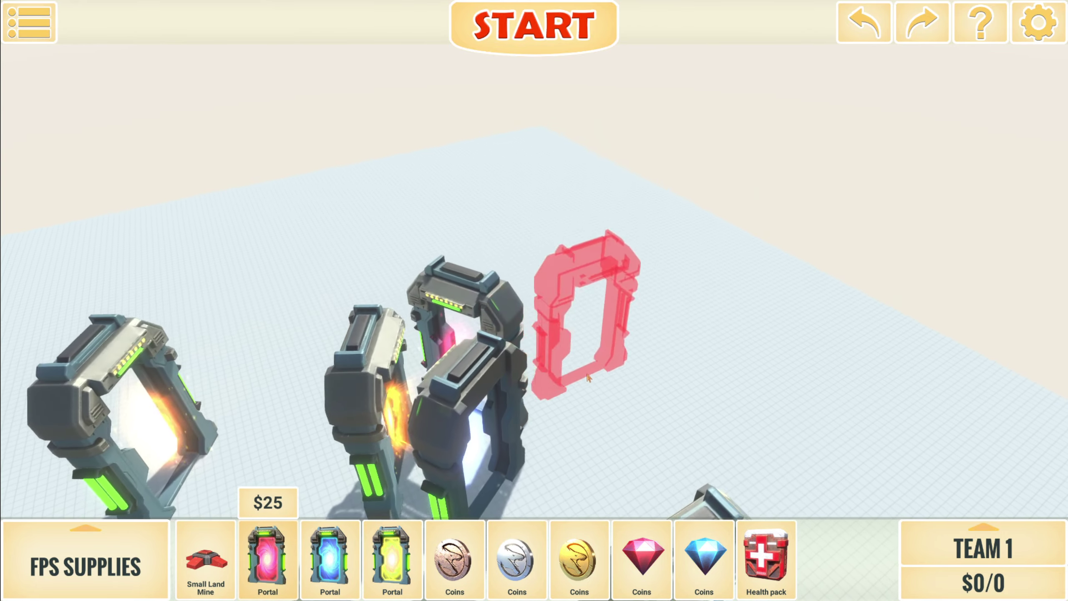
left_click_drag(552, 392, 641, 234)
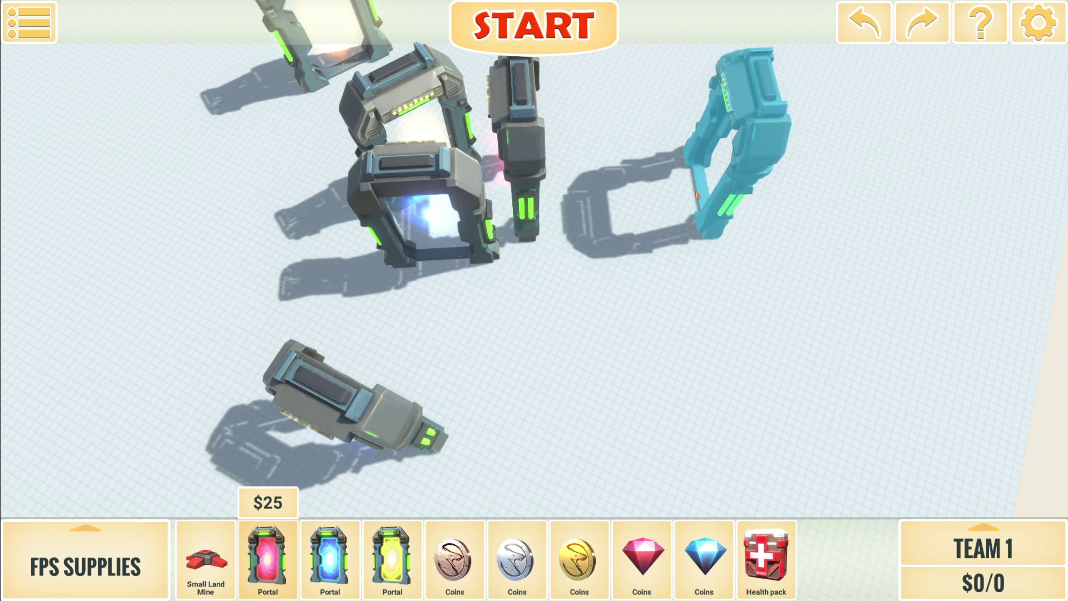
- Select the FPS Avatar from Modern Humans for placement
left_click(564, 31)
left_click(535, 337)
left_click(85, 559)
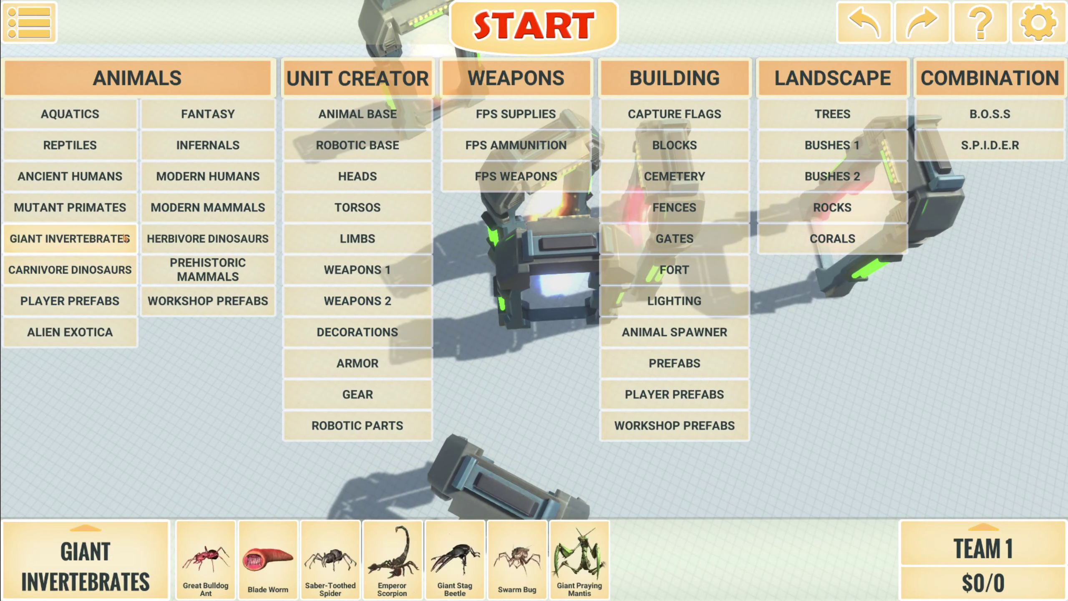
left_click(203, 186)
scroll(416, 334, "up", 3)
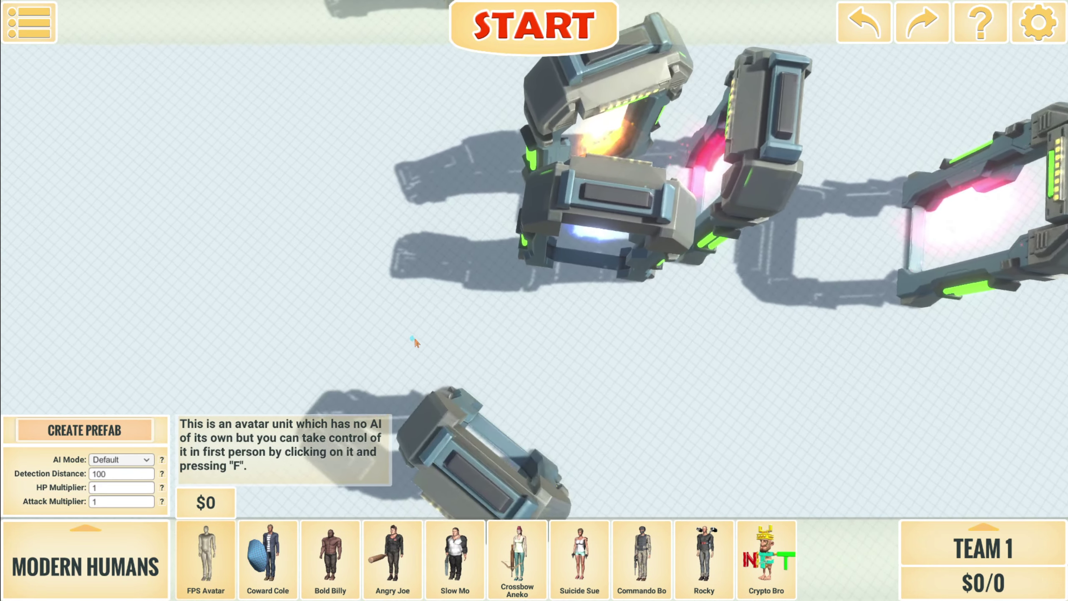
scroll(416, 336, "up", 3)
scroll(417, 336, "up", 3)
scroll(421, 337, "up", 3)
scroll(422, 338, "up", 3)
scroll(420, 338, "up", 2)
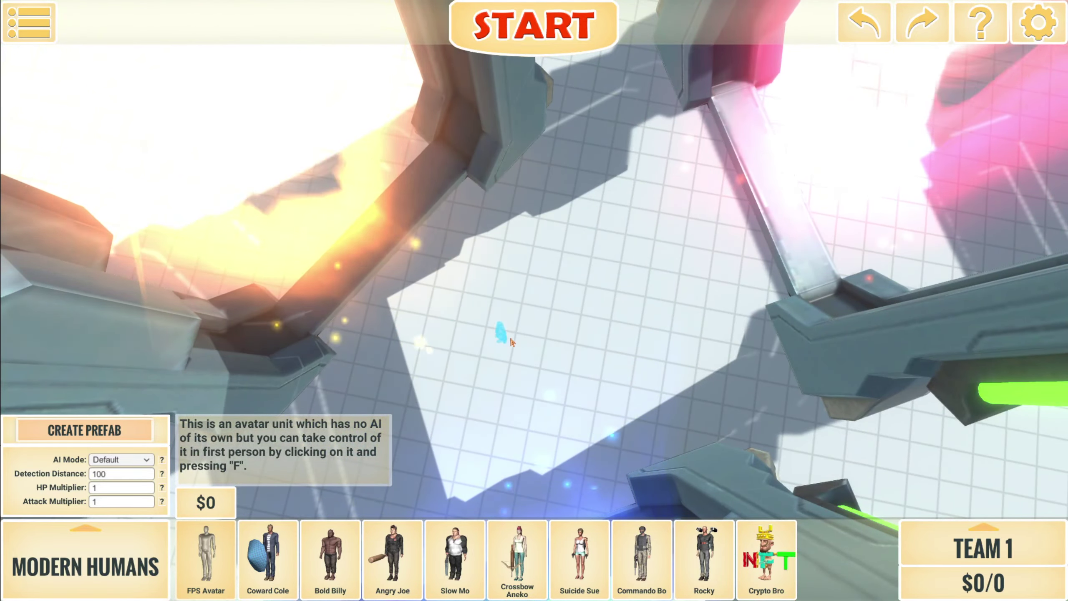
left_click(557, 343)
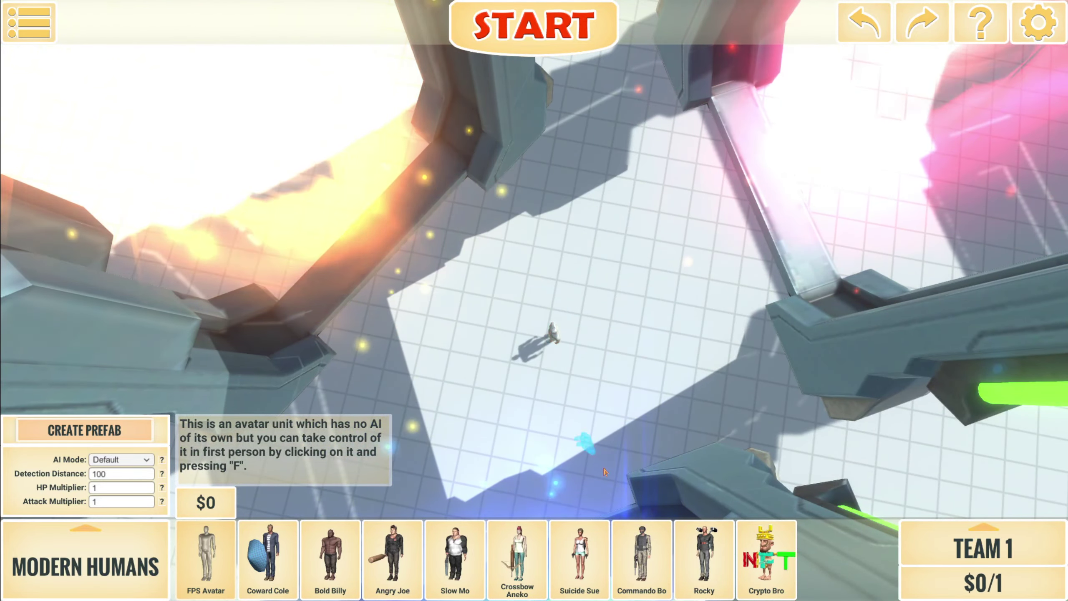
left_click(87, 557)
left_click(87, 529)
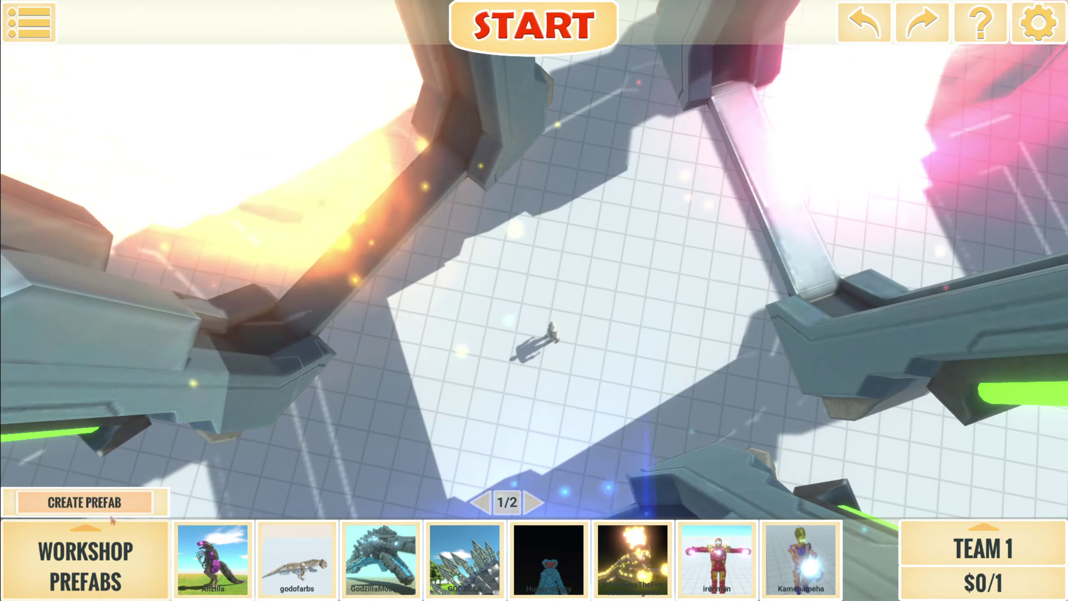
left_click(159, 534)
left_click(709, 236)
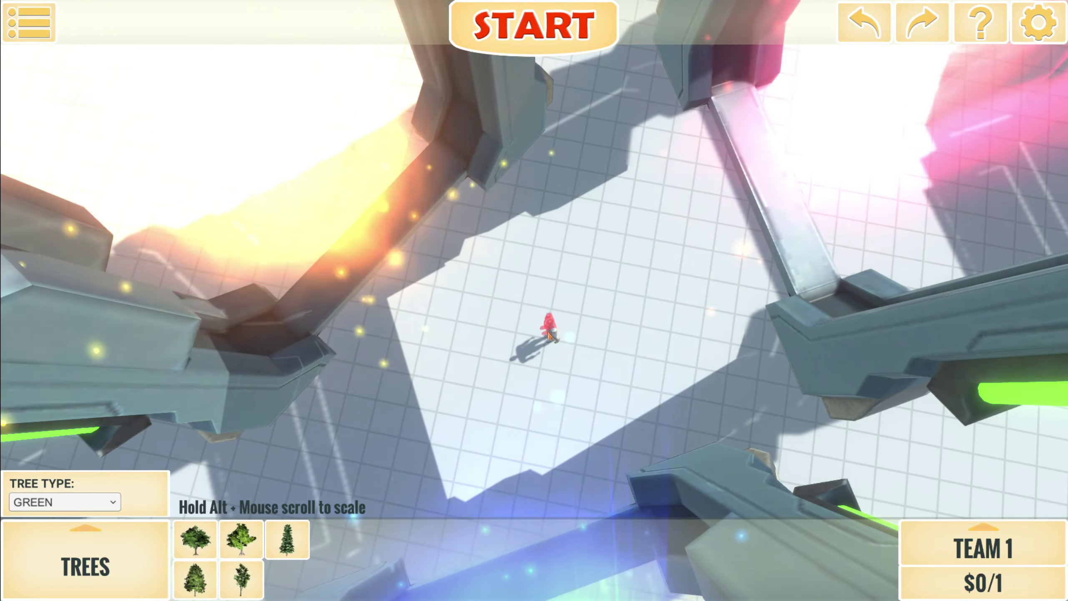
left_click(552, 37)
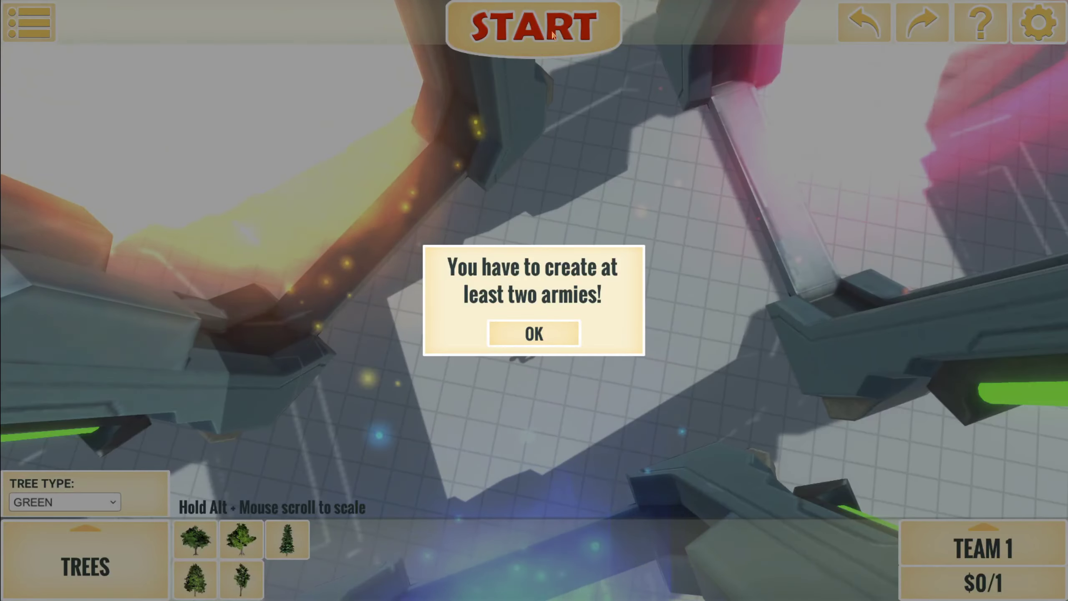
left_click(529, 323)
left_click(983, 549)
left_click(983, 470)
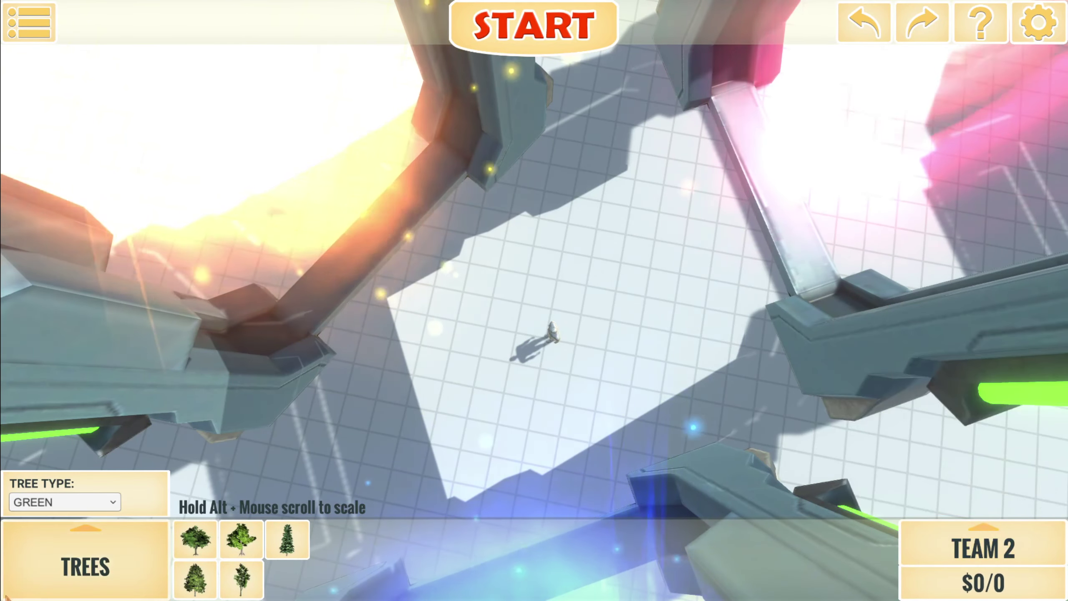
left_click(84, 566)
left_click(208, 176)
left_click(207, 238)
left_click(208, 301)
left_click(208, 268)
left_click(208, 238)
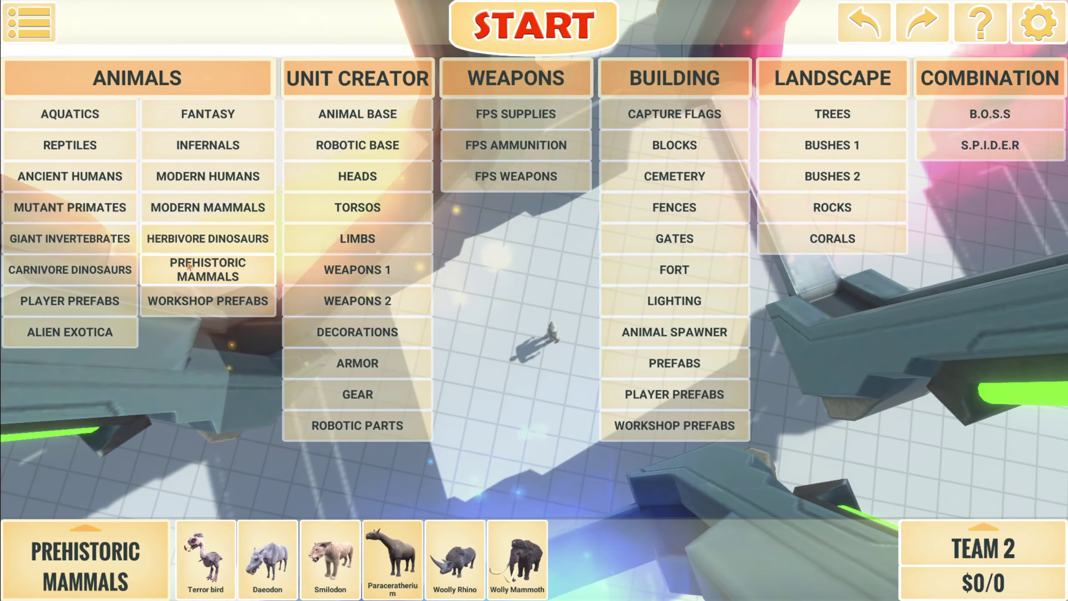
left_click(209, 268)
left_click(189, 316)
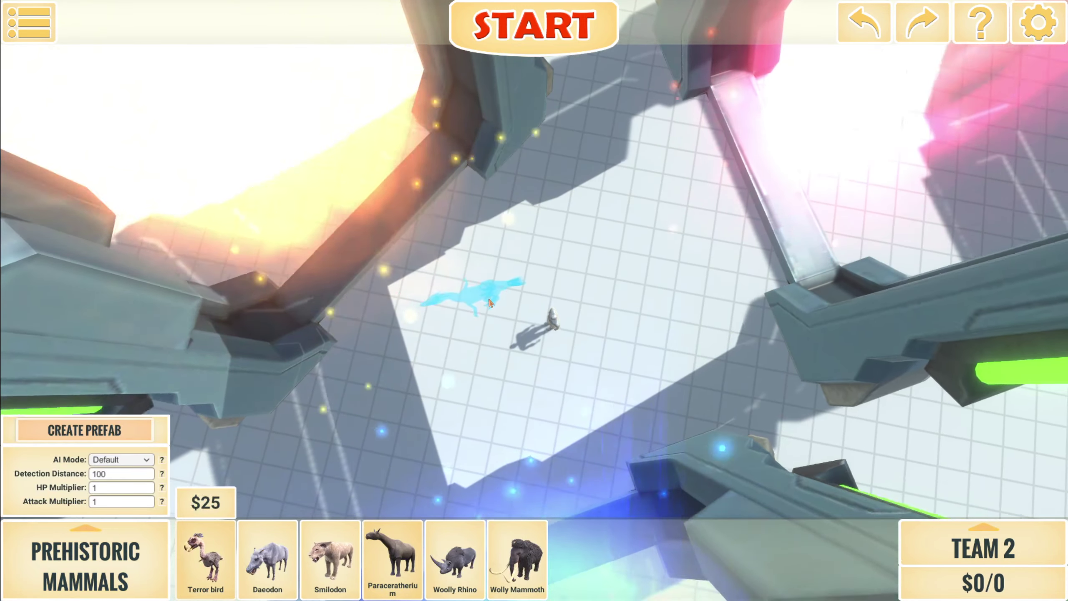
- Walk the FPS Avatar forward past the pillars and through the glowing portals
key("w")
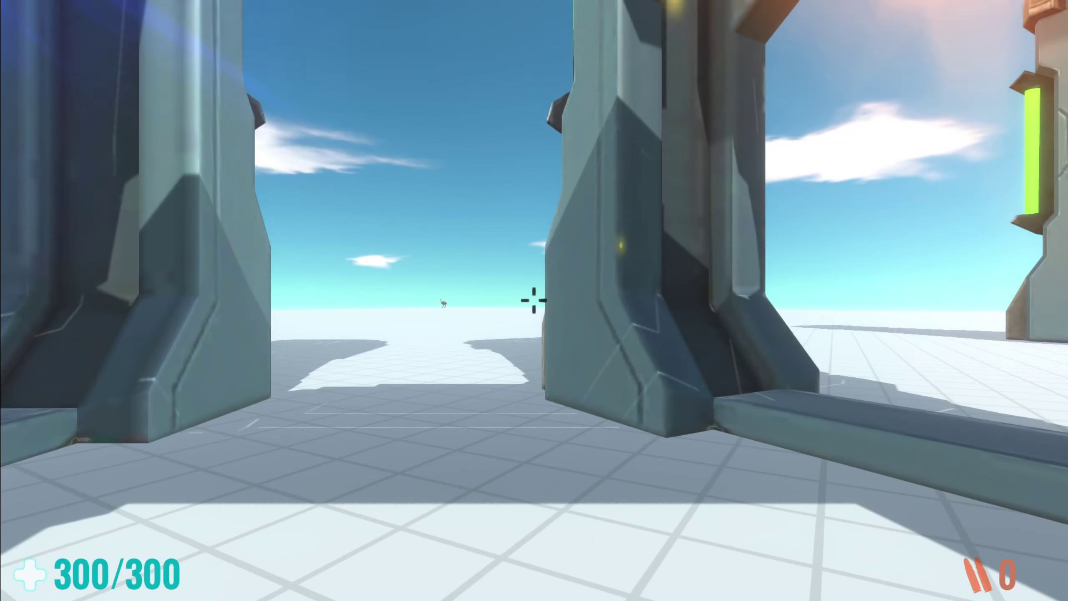
key("w")
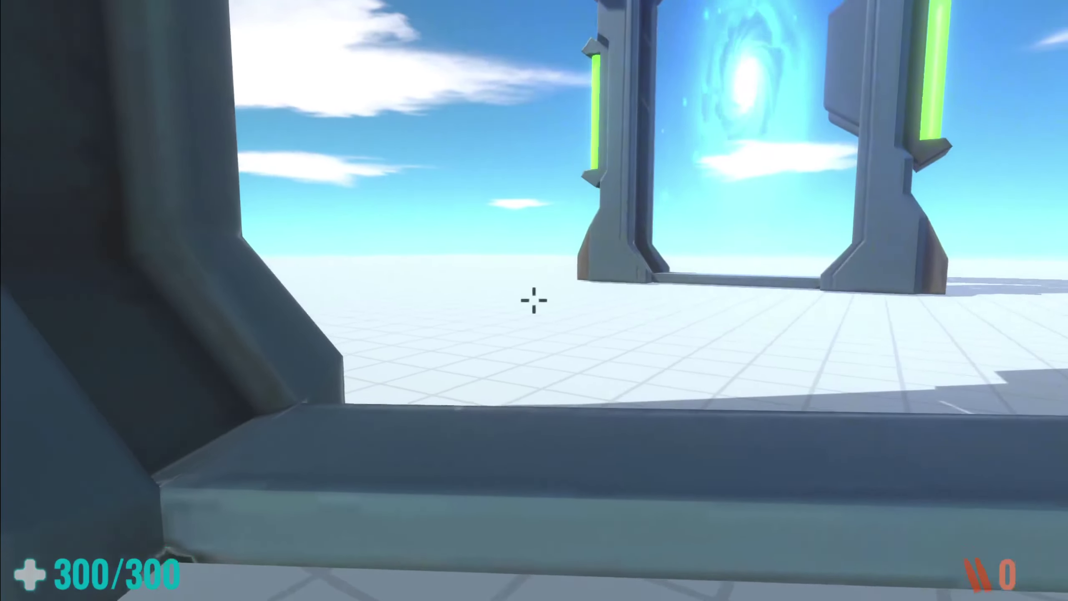
key("w")
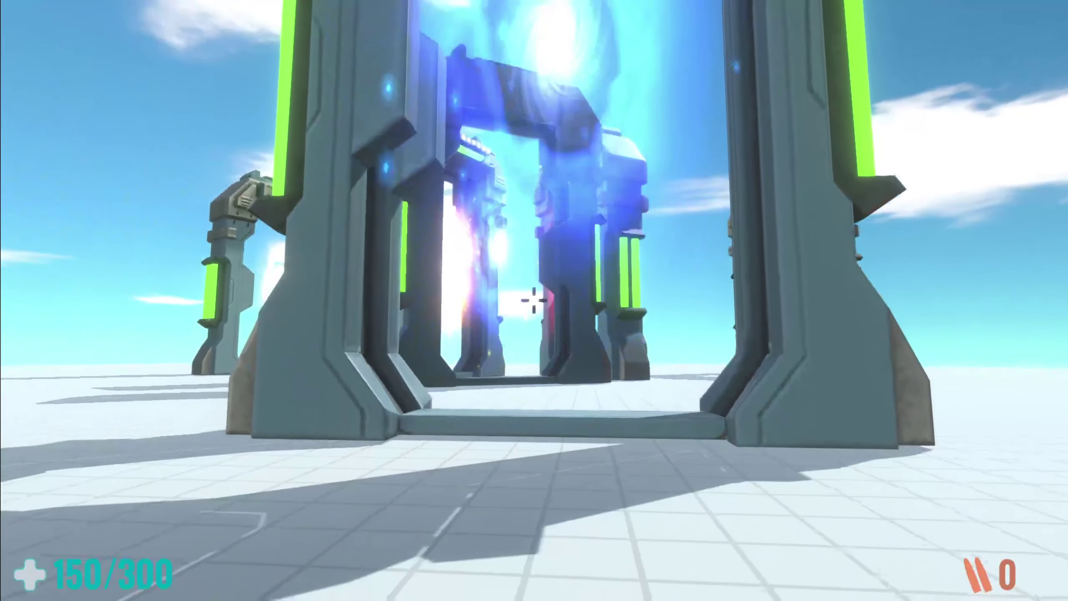
key("w")
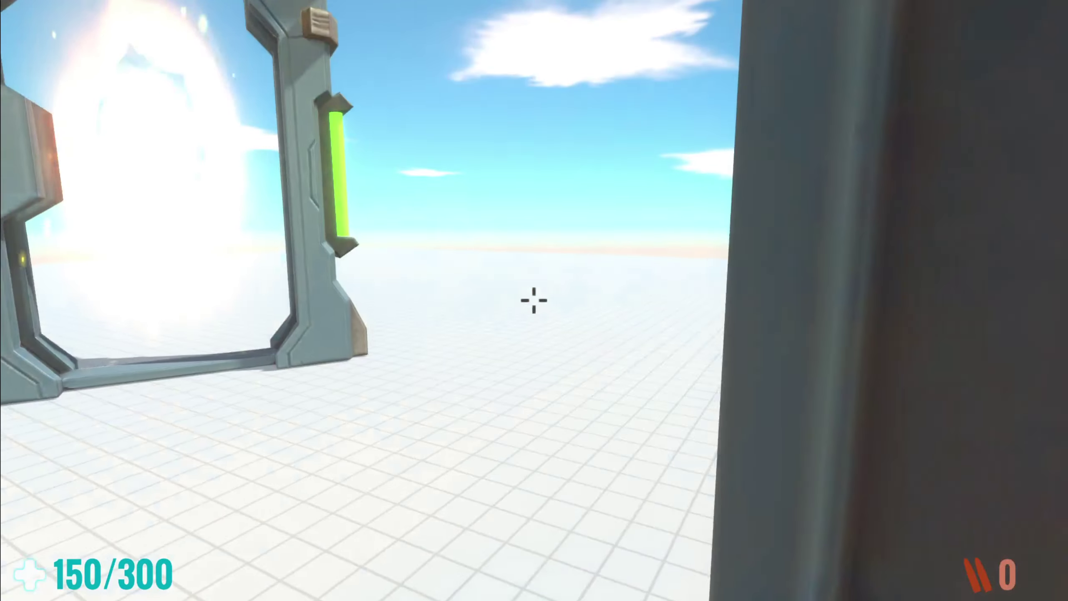
key("w")
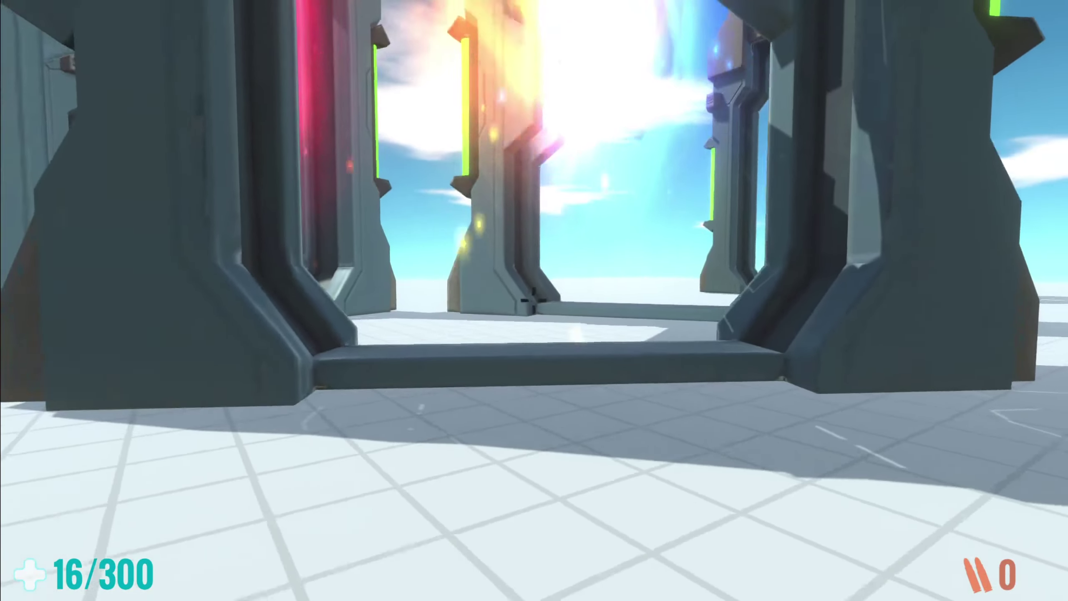
key("w")
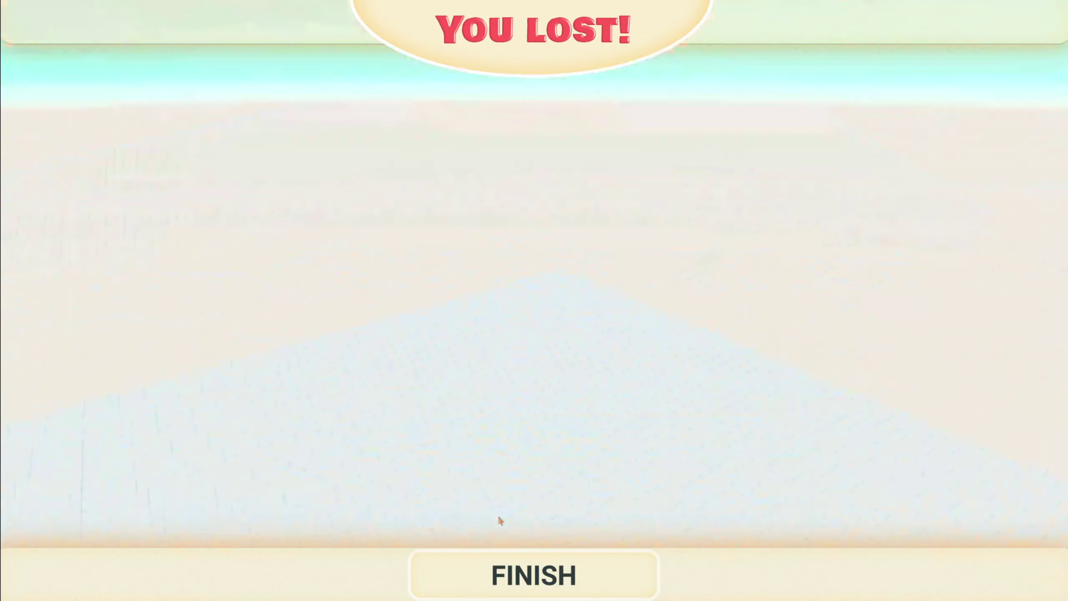
- Leave the defeat screen and select the COMBINATION S.P.I.D.E.R mech for placement
left_click(493, 556)
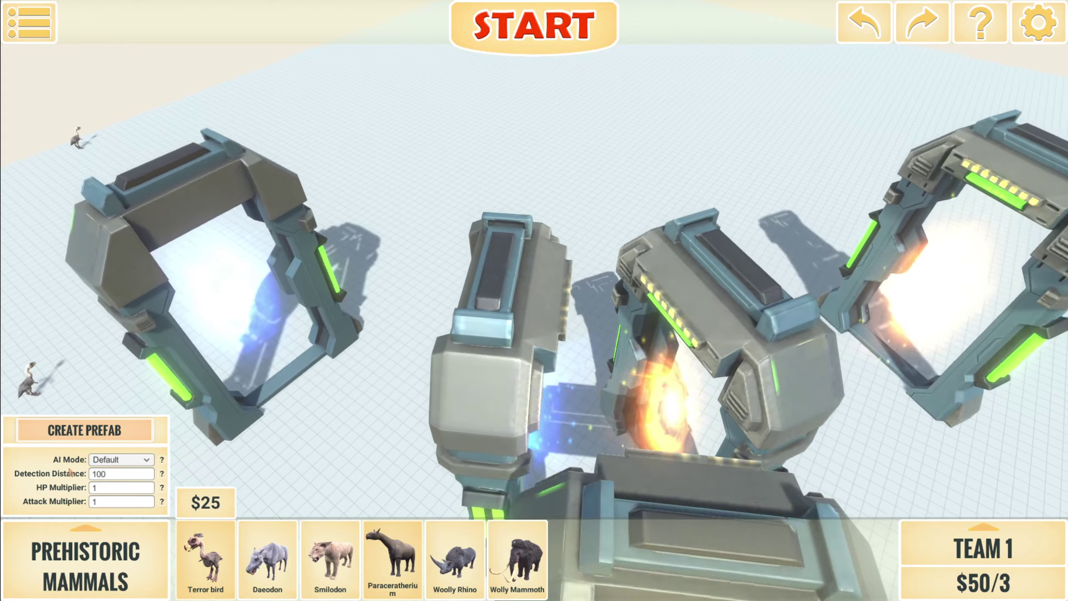
left_click(85, 558)
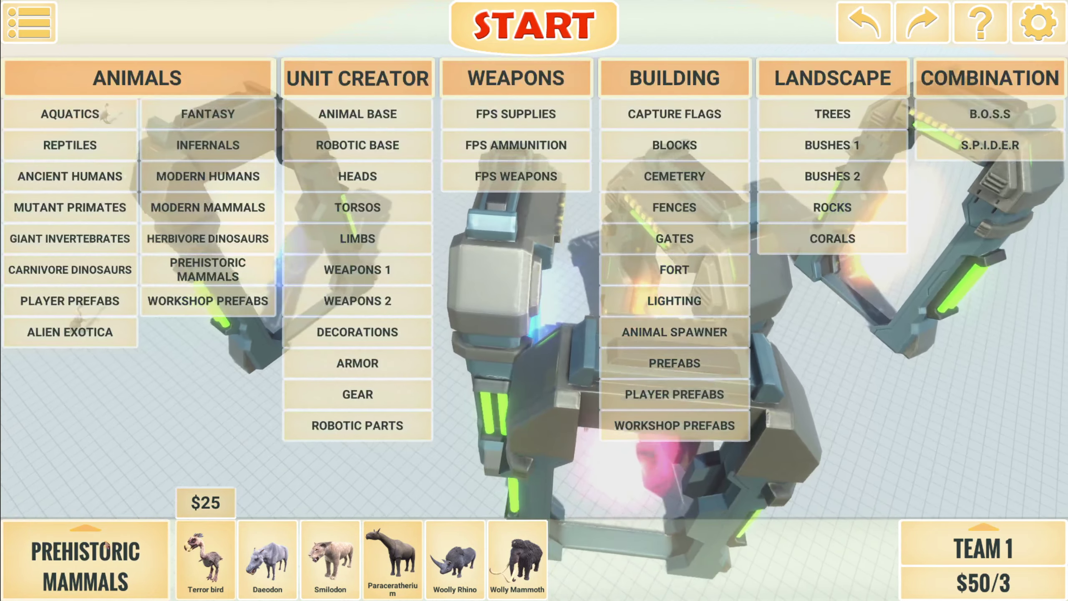
left_click(70, 238)
left_click(208, 177)
left_click(207, 144)
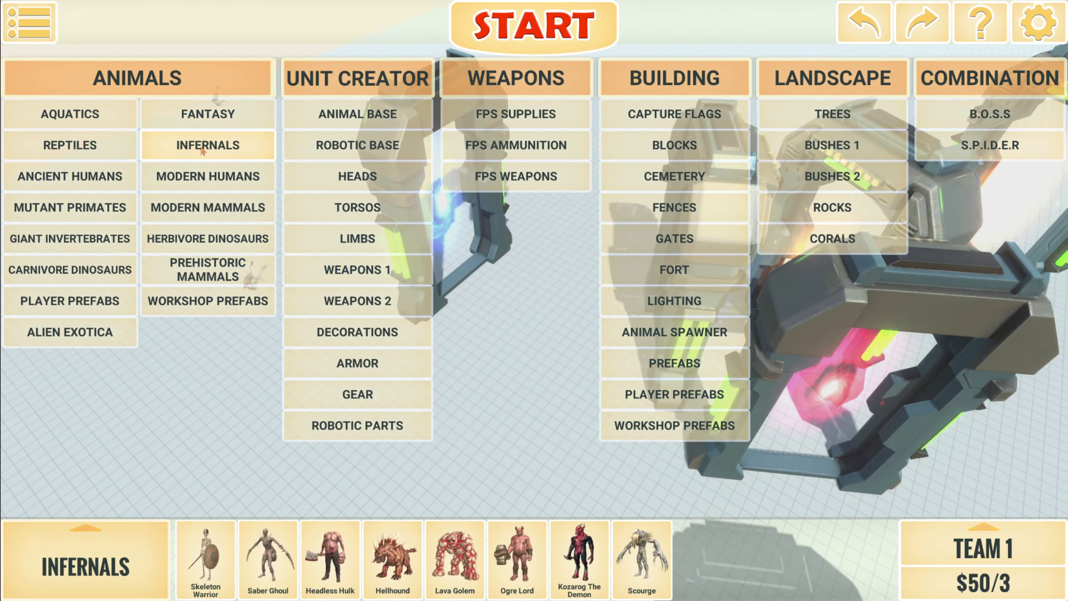
left_click(357, 331)
left_click(358, 426)
left_click(410, 212)
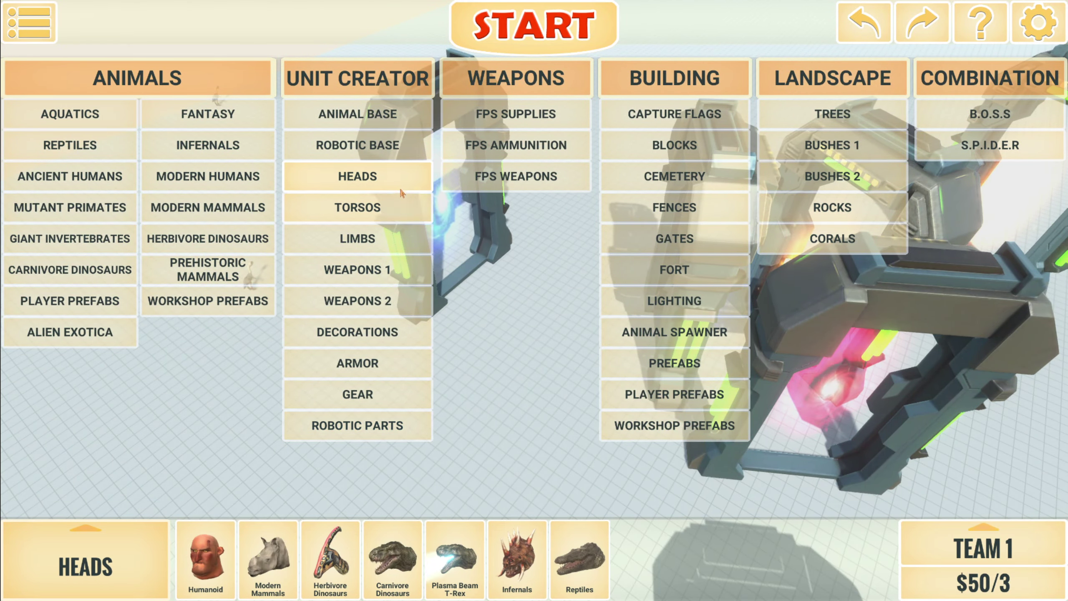
left_click(536, 122)
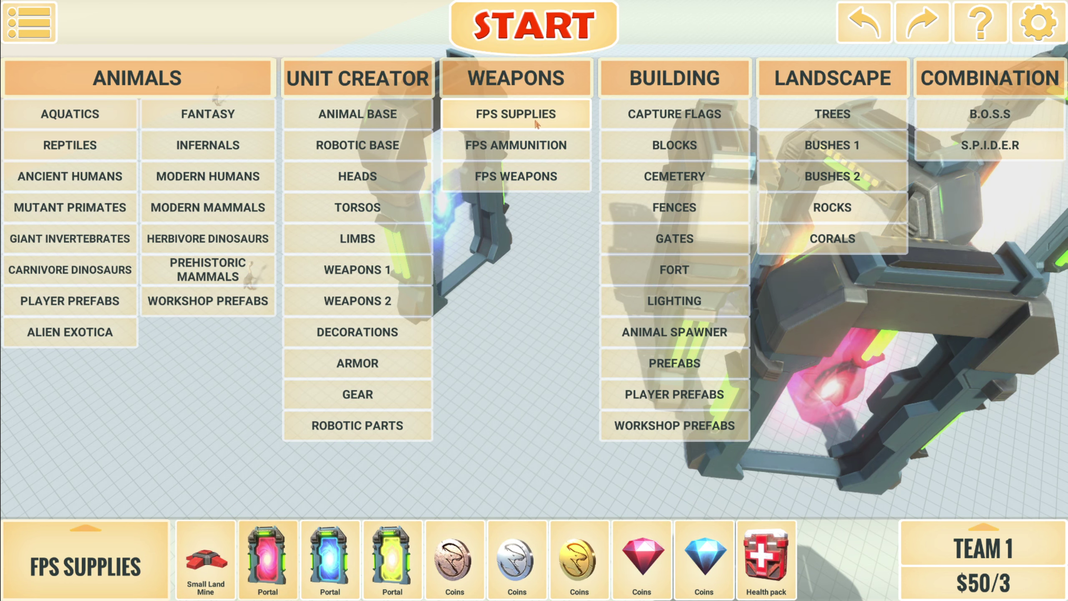
left_click(776, 142)
left_click(675, 115)
left_click(674, 239)
left_click(659, 338)
left_click(674, 207)
left_click(976, 115)
left_click(975, 136)
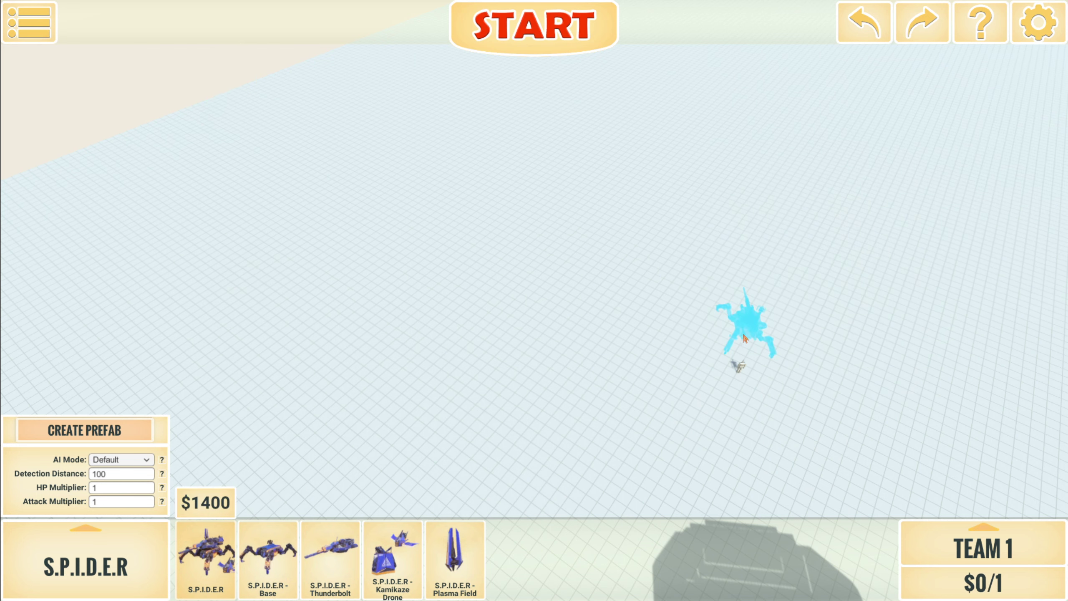
scroll(735, 354, "down", 5)
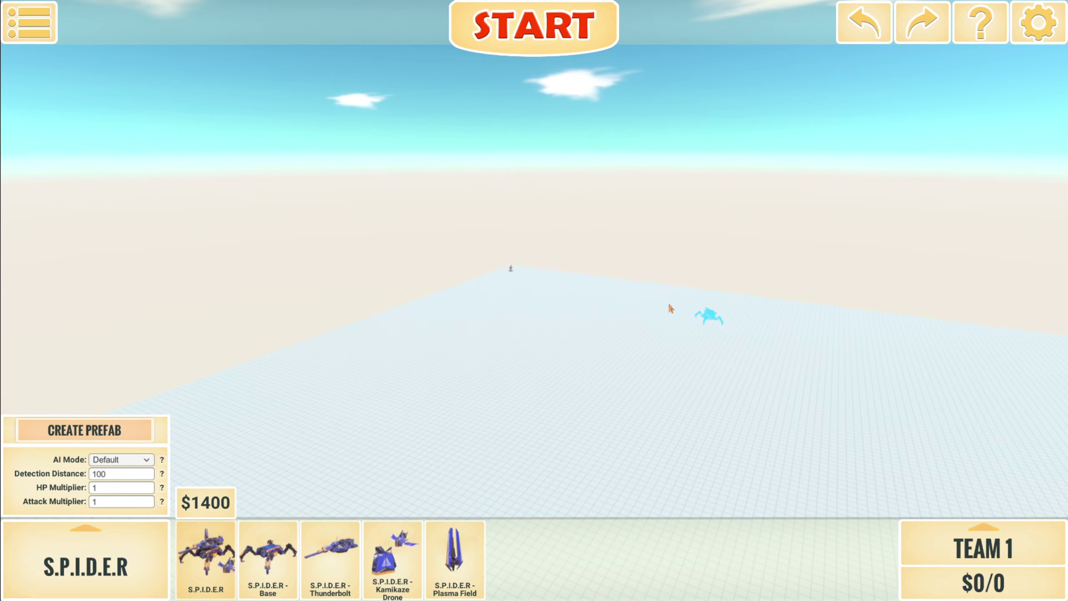
scroll(510, 265, "up", 3)
scroll(552, 279, "up", 3)
scroll(527, 285, "up", 3)
scroll(534, 283, "up", 2)
scroll(531, 277, "down", 5)
scroll(531, 277, "down", 3)
scroll(530, 278, "down", 2)
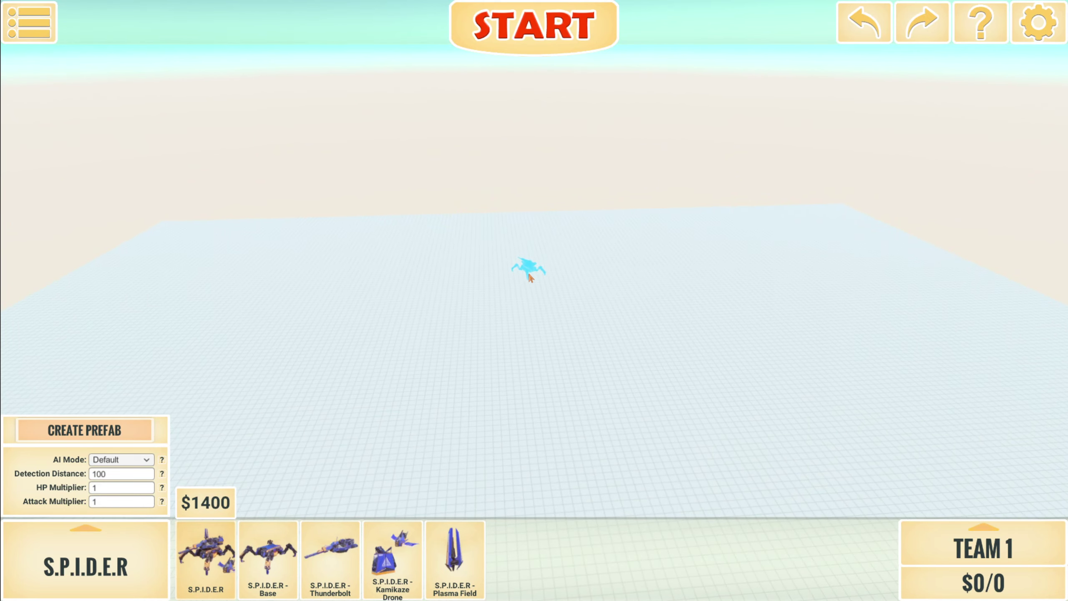
left_click(529, 281)
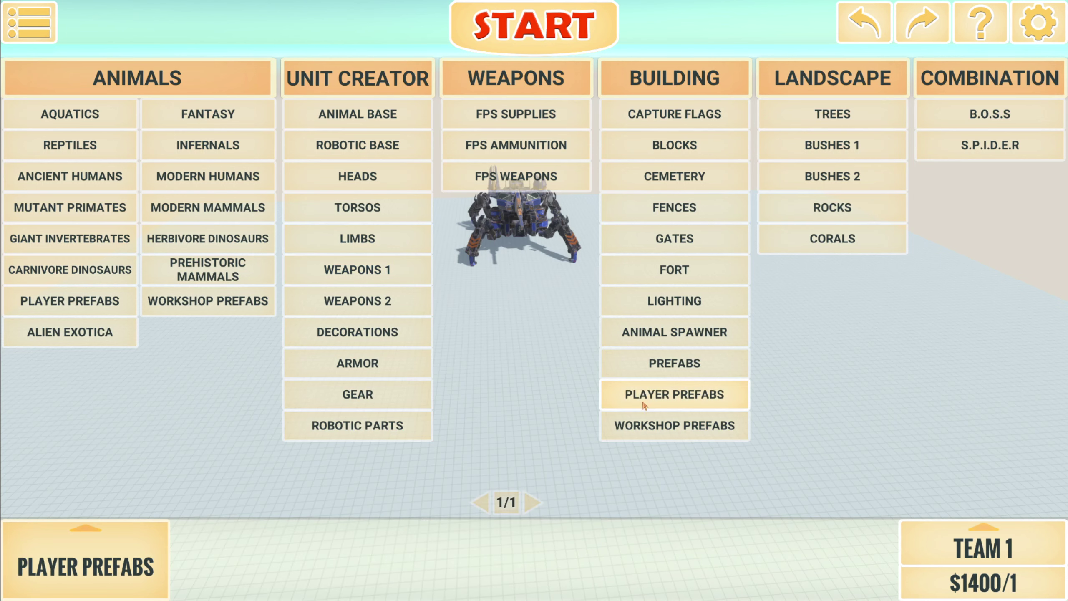
left_click(44, 540)
left_click(88, 528)
- Show the workshop prefab units list
left_click(83, 552)
left_click(207, 303)
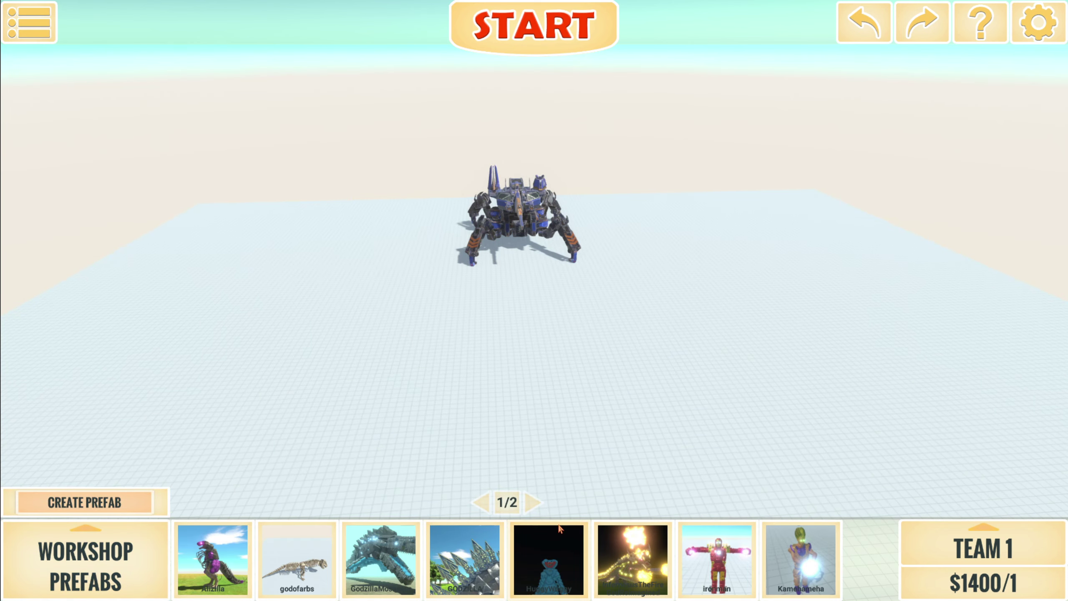
left_click(532, 504)
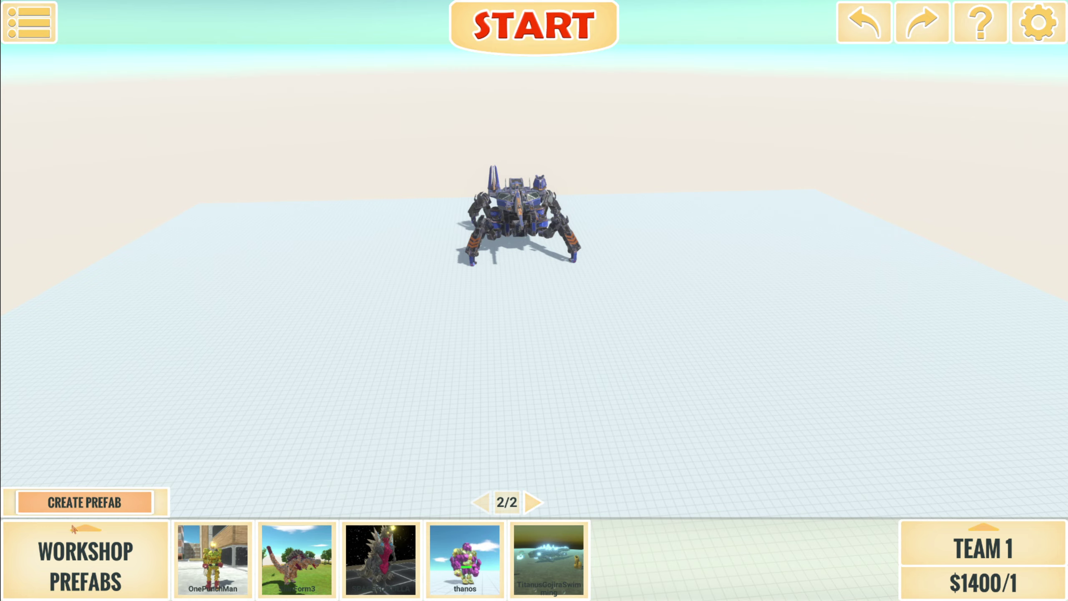
left_click(84, 551)
left_click(80, 216)
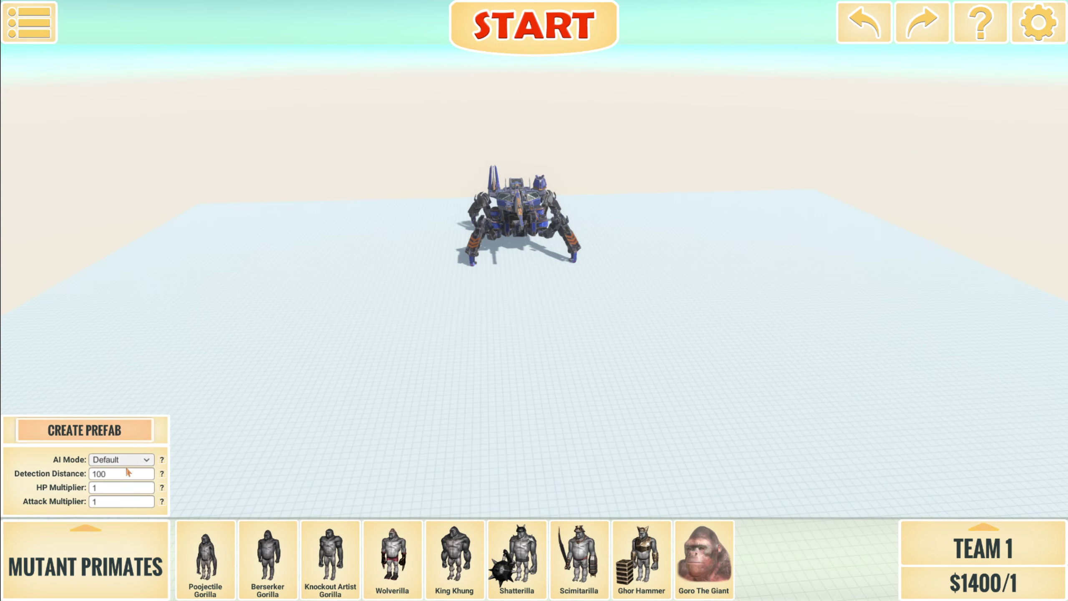
left_click(86, 566)
left_click(69, 144)
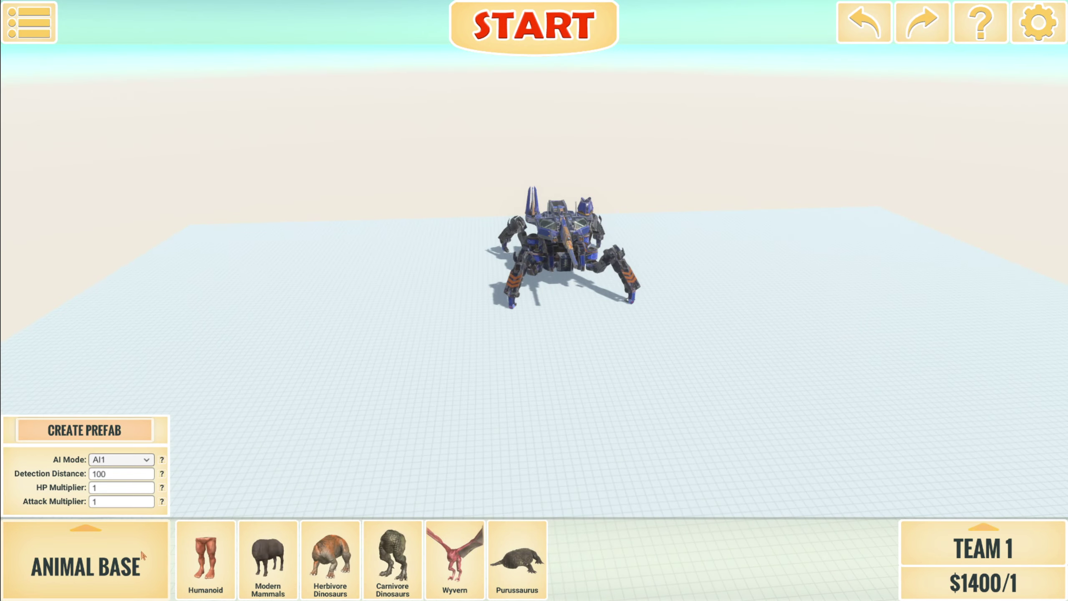
left_click(140, 549)
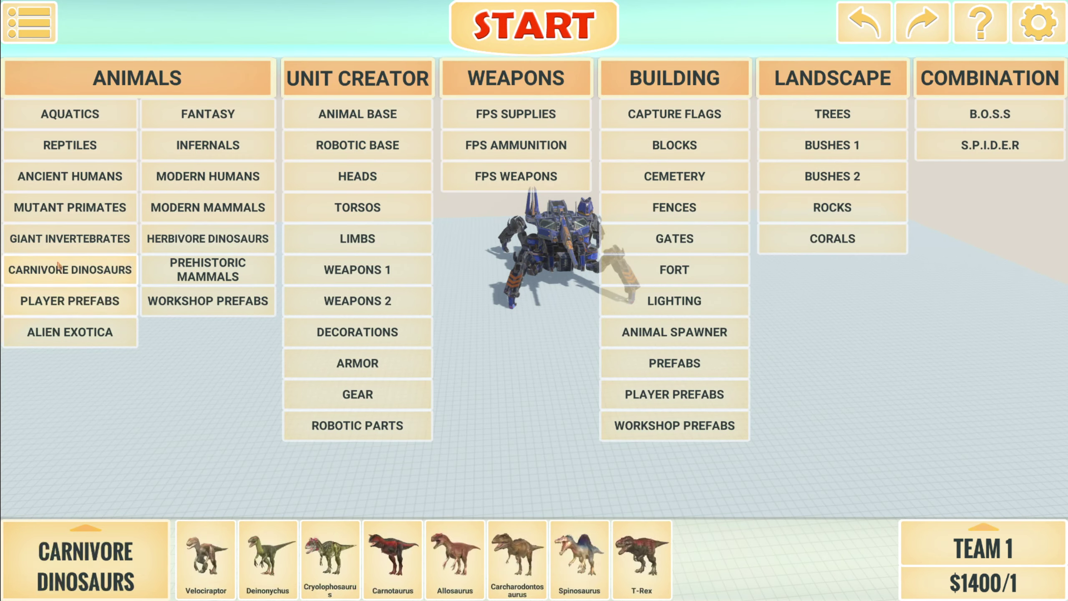
left_click(975, 117)
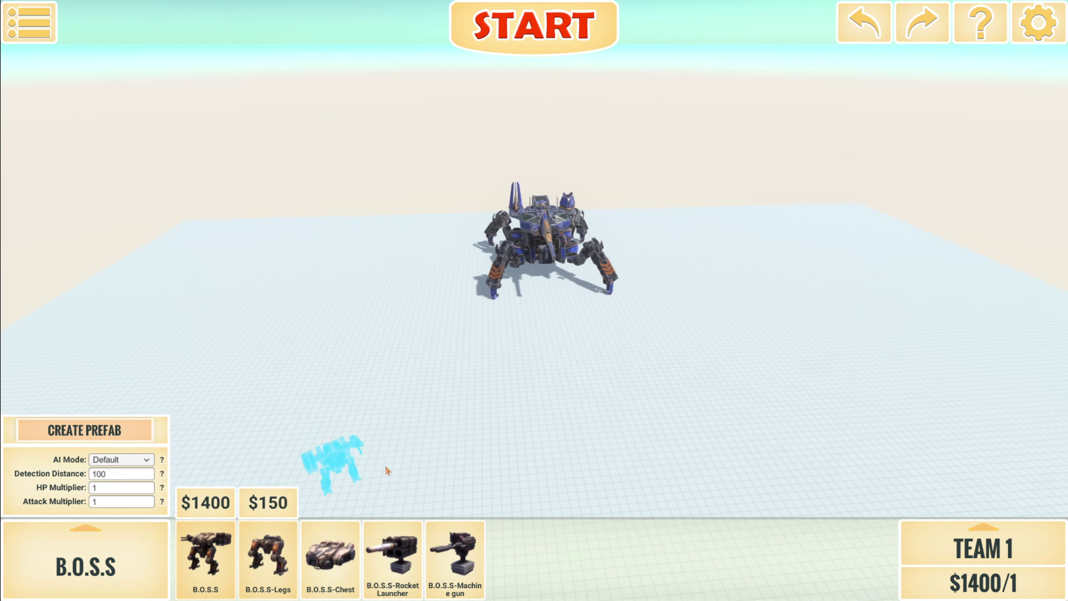
scroll(551, 407, "up", 10)
scroll(548, 411, "up", 10)
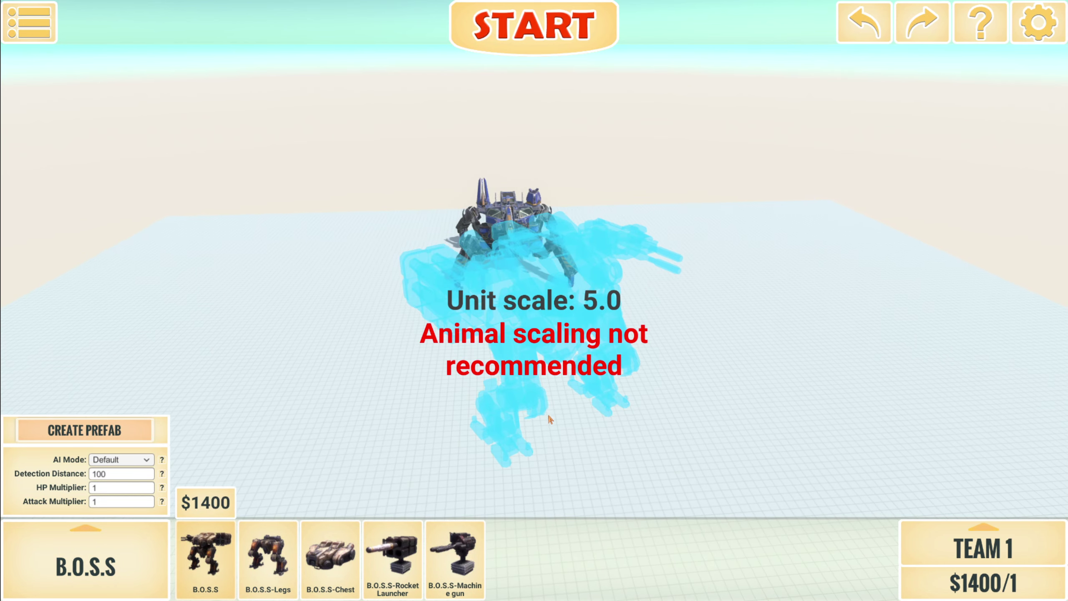
left_click(529, 422)
left_click(982, 547)
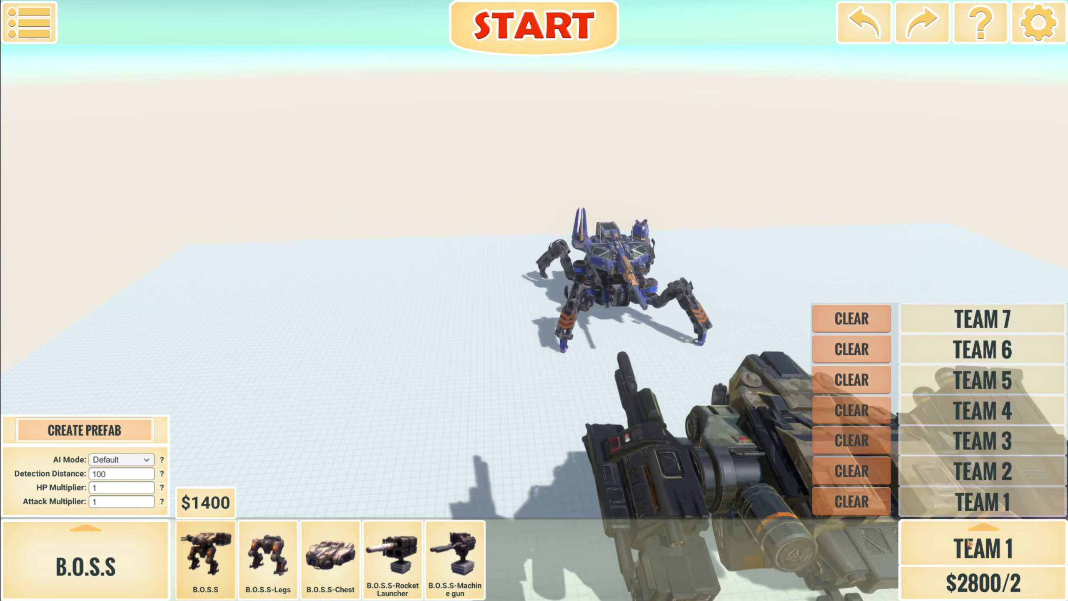
- Place the B.O.S.S mech for Team 2 and start the mech battle
left_click(966, 470)
left_click(668, 437)
left_click(532, 32)
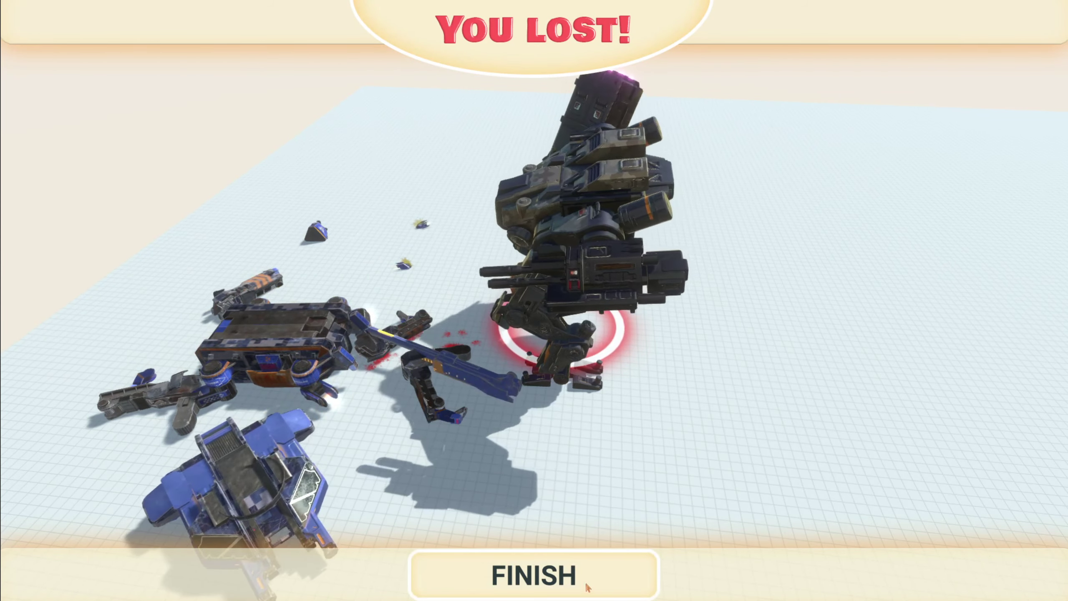
- Dismiss the defeat screen to return to the editor
left_click(582, 570)
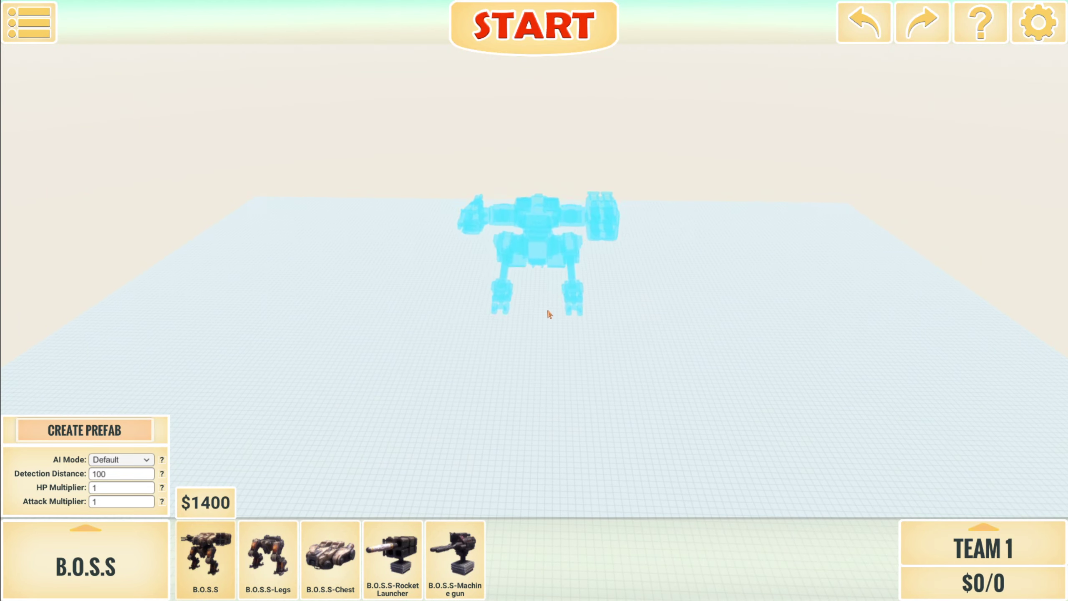
left_click(91, 548)
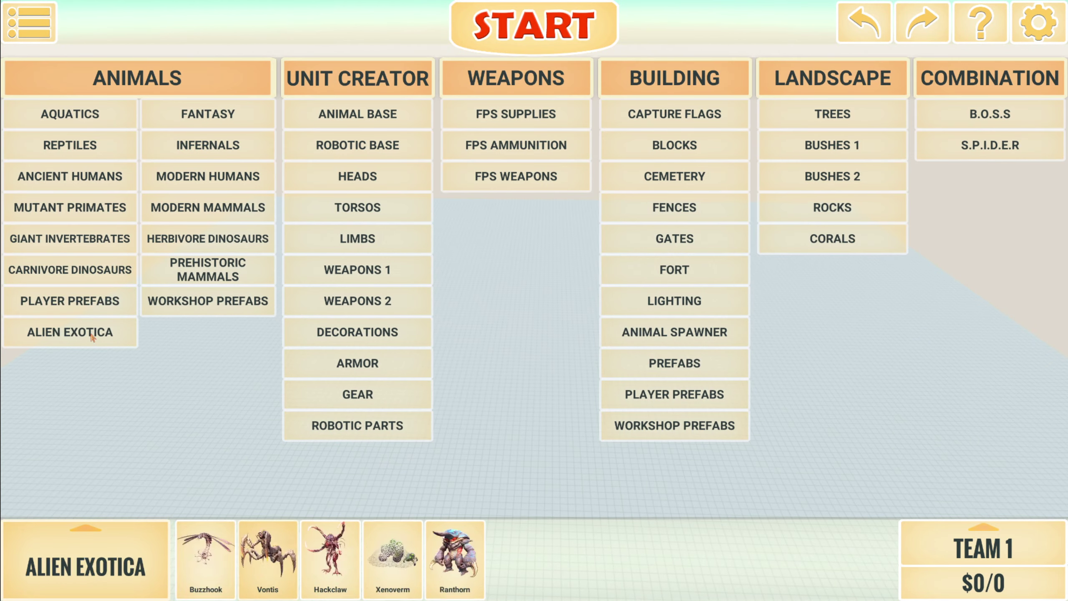
left_click(196, 517)
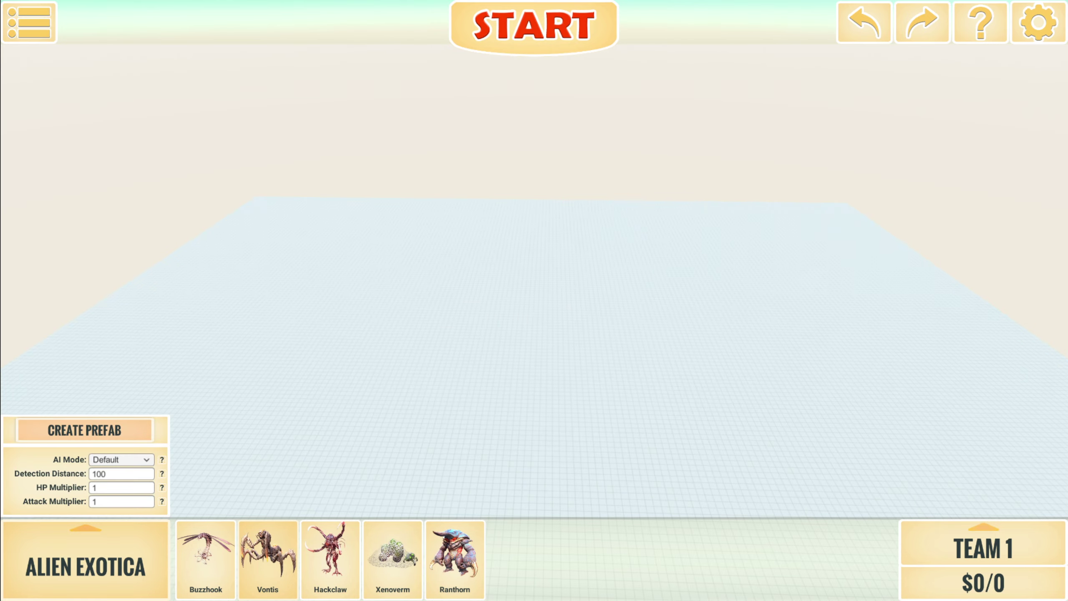